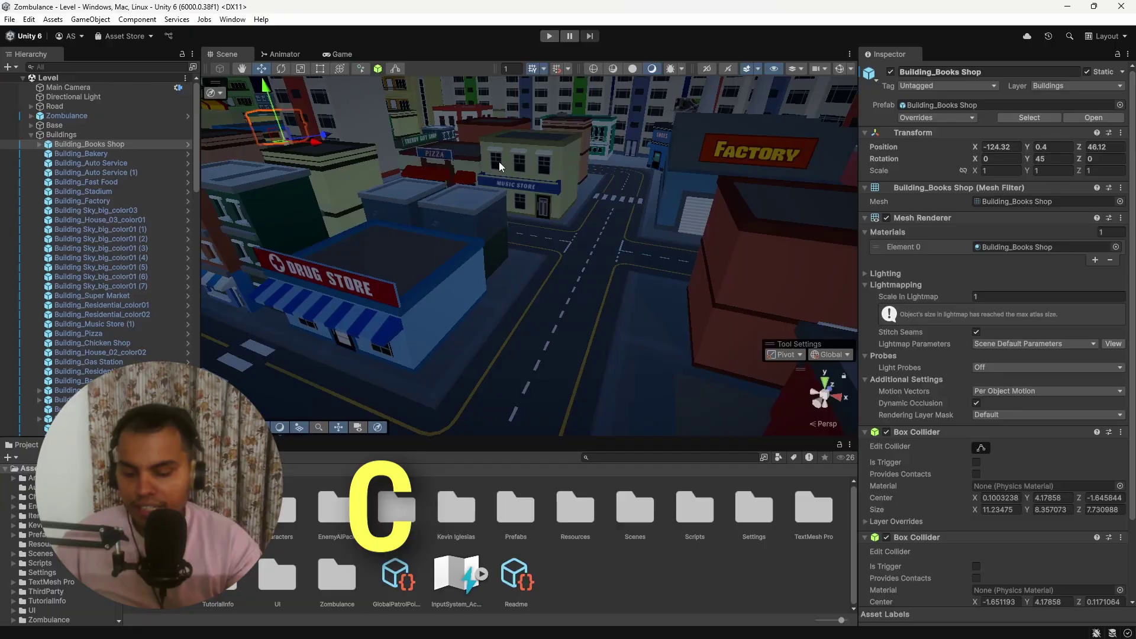
Step: Open the Lighting window (Ctrl+9 or Window > Rendering > Lighting) and position it over the scene
{"action": "key", "text": "ctrl+9"}
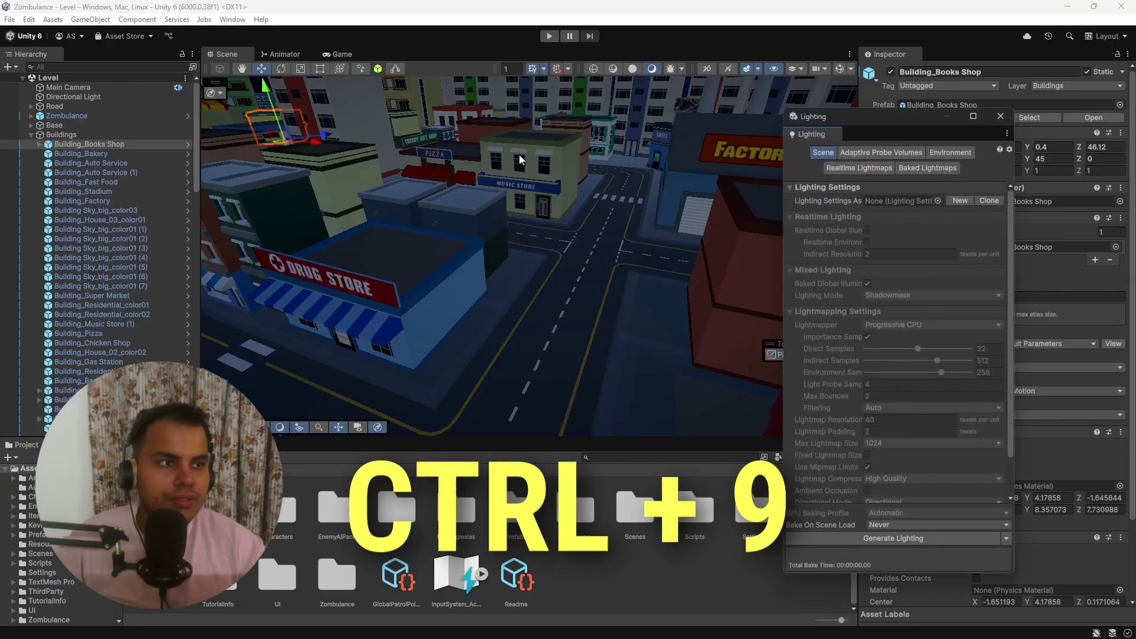
{"action": "left_click_drag", "start_coordinate": [823, 117], "coordinate": [581, 97]}
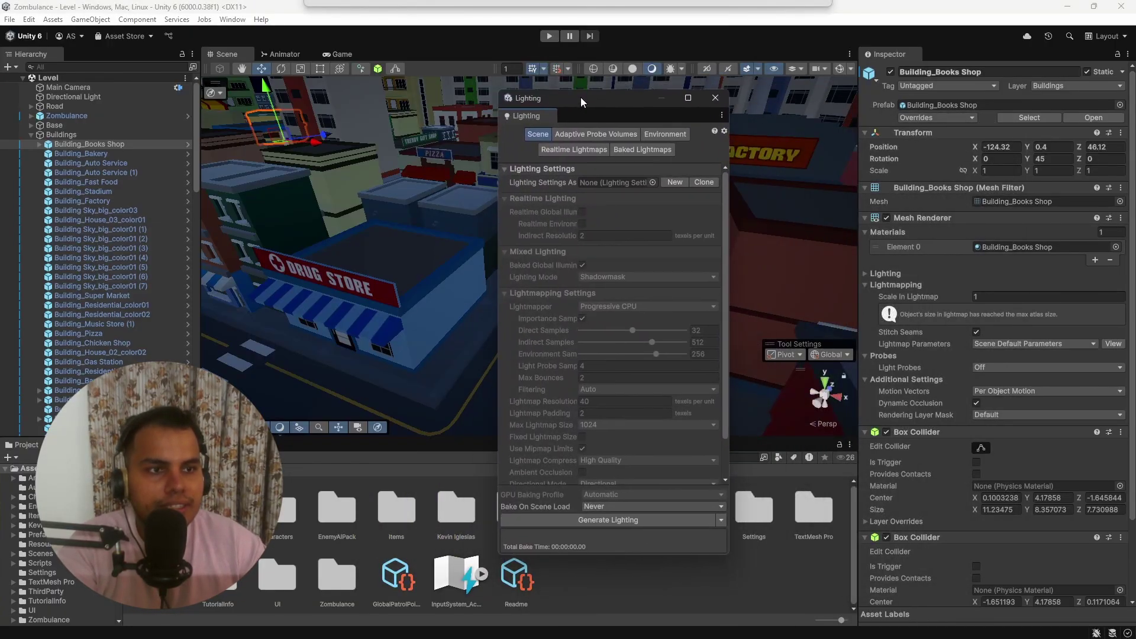
{"action": "left_click", "coordinate": [233, 19]}
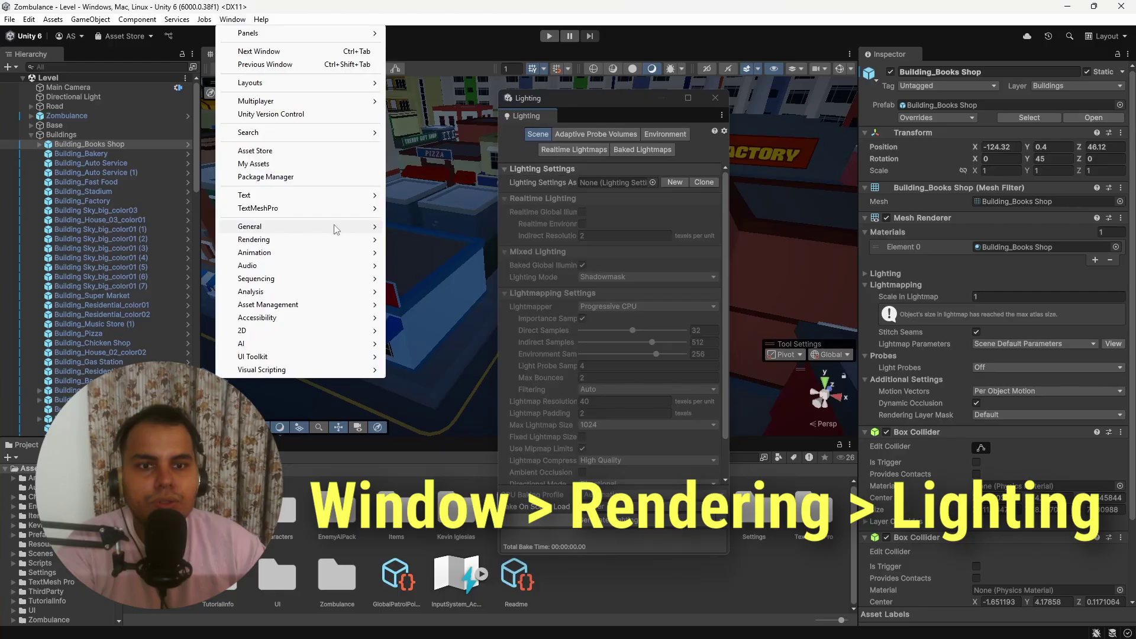
{"action": "mouse_move", "coordinate": [335, 239]}
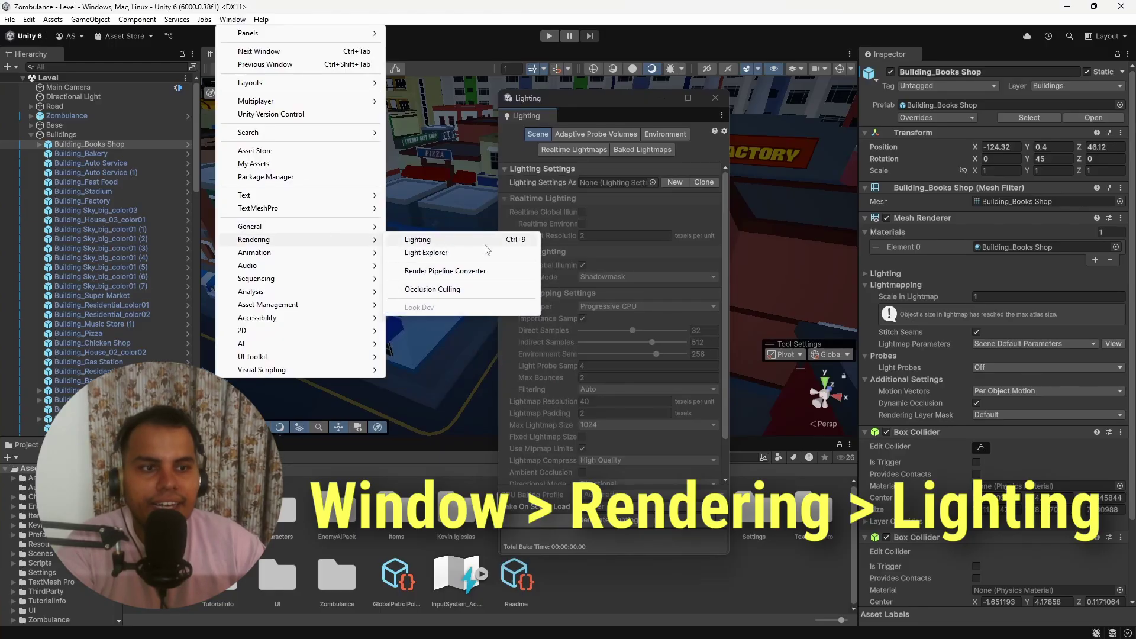
{"action": "left_click", "coordinate": [450, 239]}
{"action": "left_click_drag", "start_coordinate": [575, 100], "coordinate": [550, 77]}
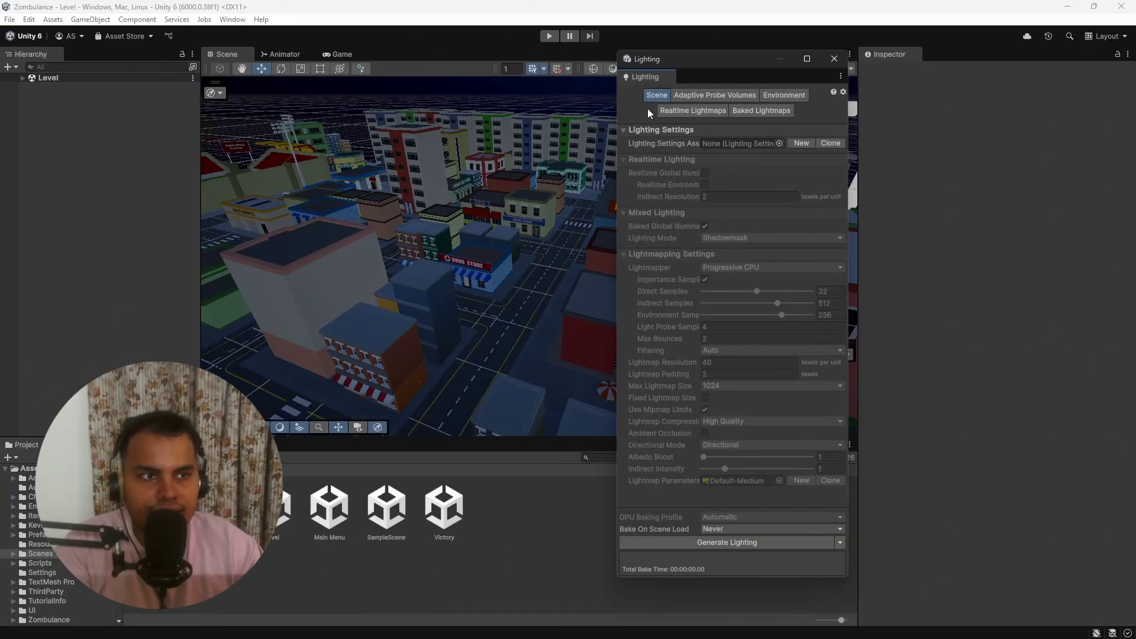
Step: Widen the Lighting window and create a Lighting folder inside Assets
{"action": "left_click_drag", "start_coordinate": [617, 152], "coordinate": [570, 168]}
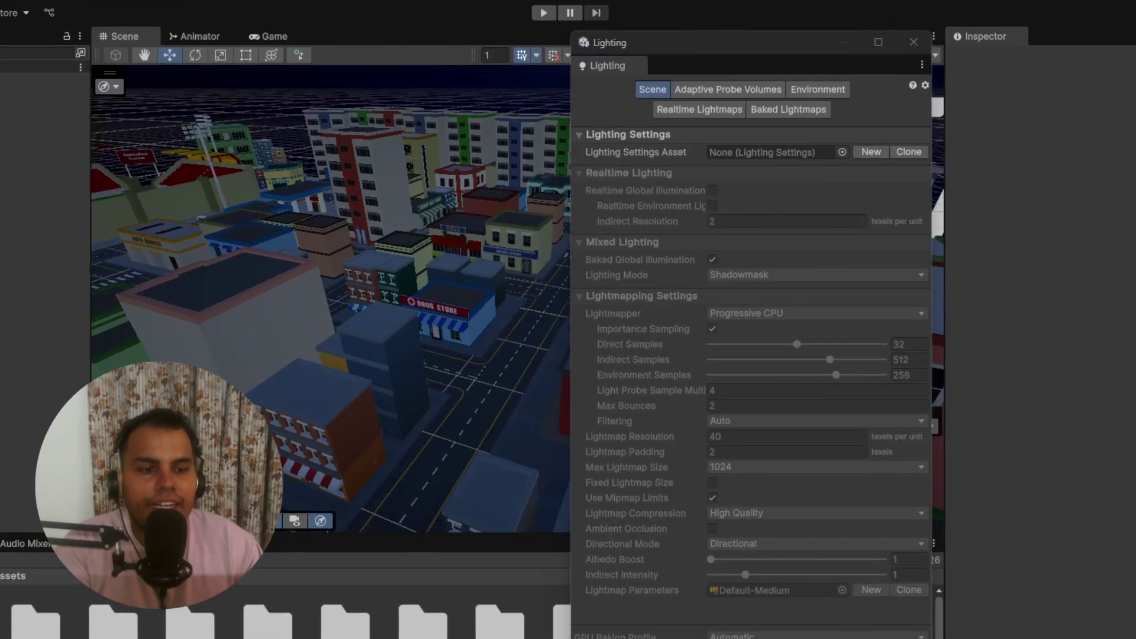
{"action": "right_click", "coordinate": [535, 548]}
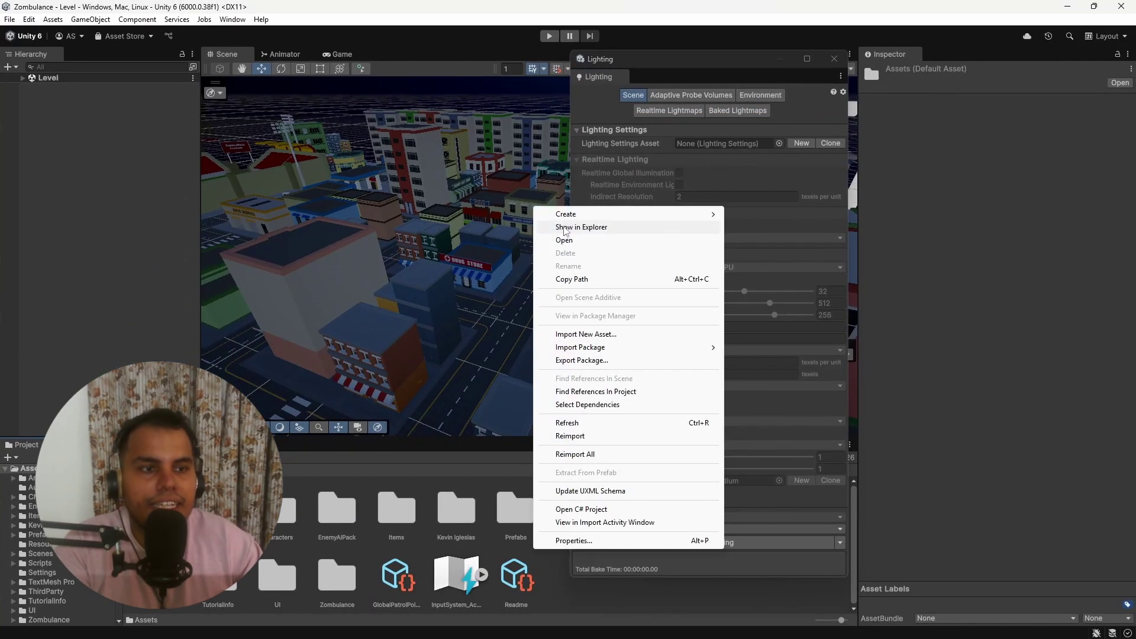
{"action": "mouse_move", "coordinate": [651, 214]}
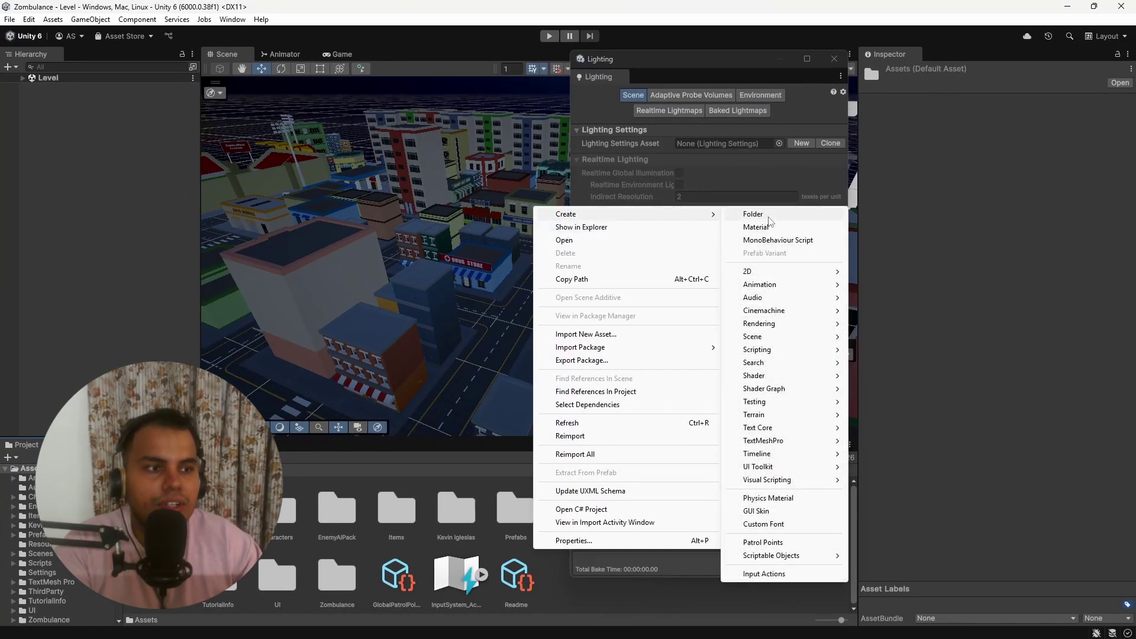
{"action": "left_click", "coordinate": [760, 145]}
{"action": "type", "text": "Lg"}
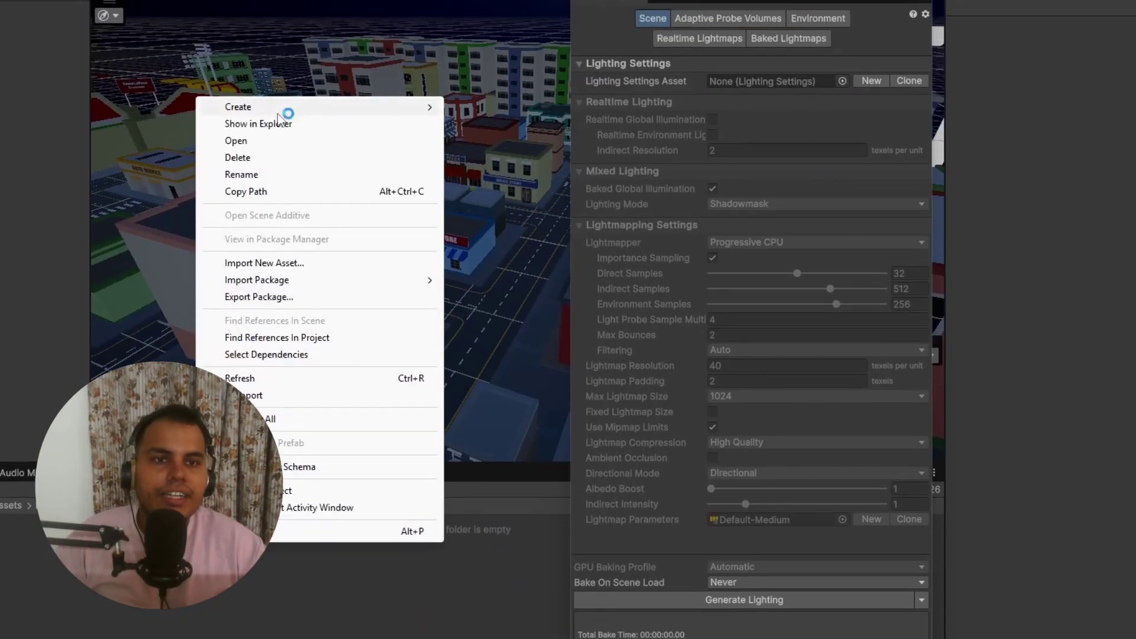
{"action": "mouse_move", "coordinate": [286, 114]}
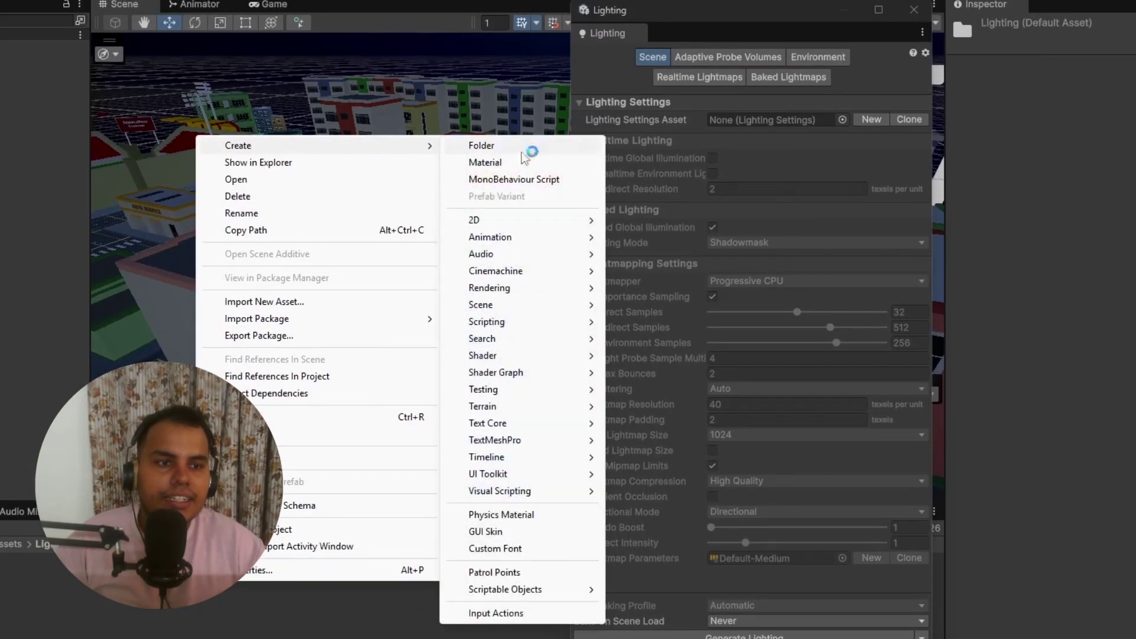
{"action": "mouse_move", "coordinate": [526, 260]}
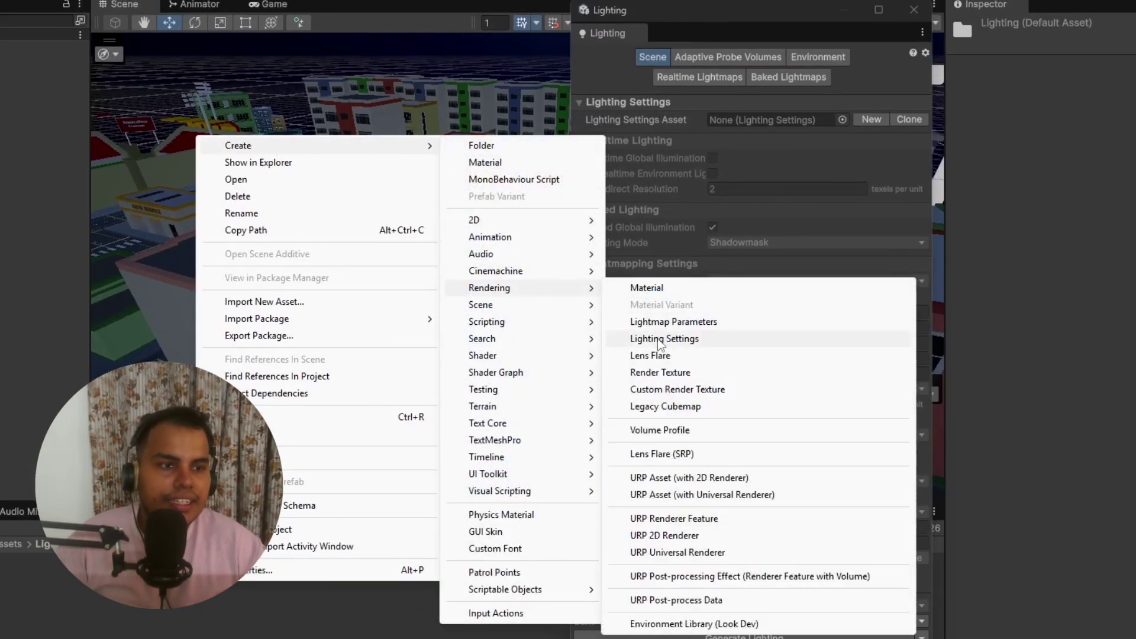
{"action": "key", "text": "Escape"}
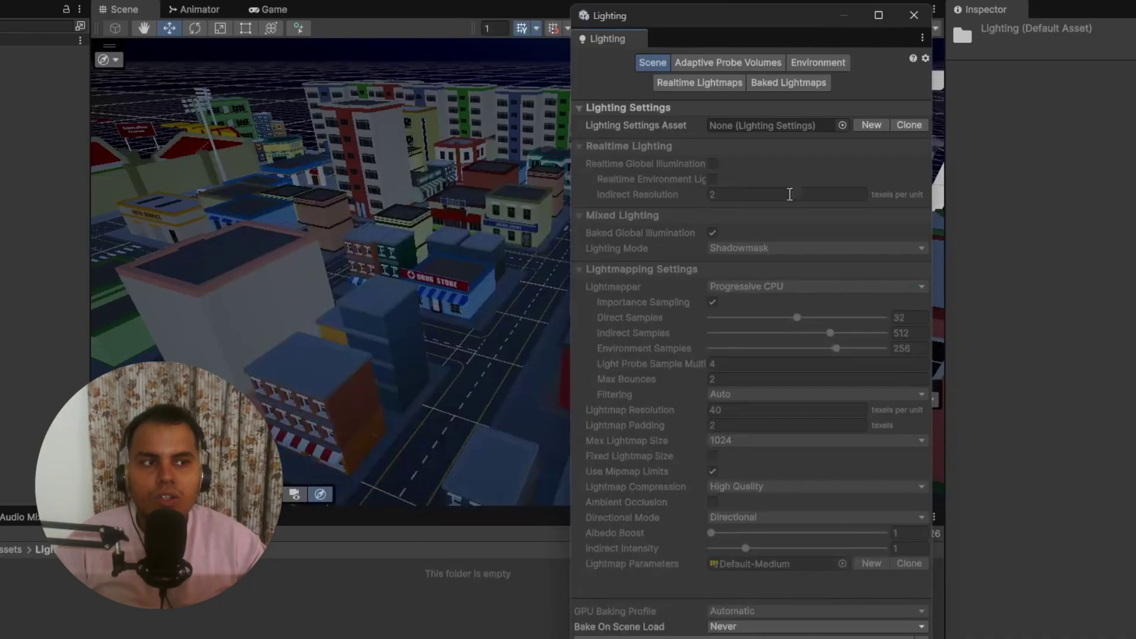
Step: Create a new lighting settings asset named 'Level Settings' for the scene
{"action": "left_click", "coordinate": [870, 152]}
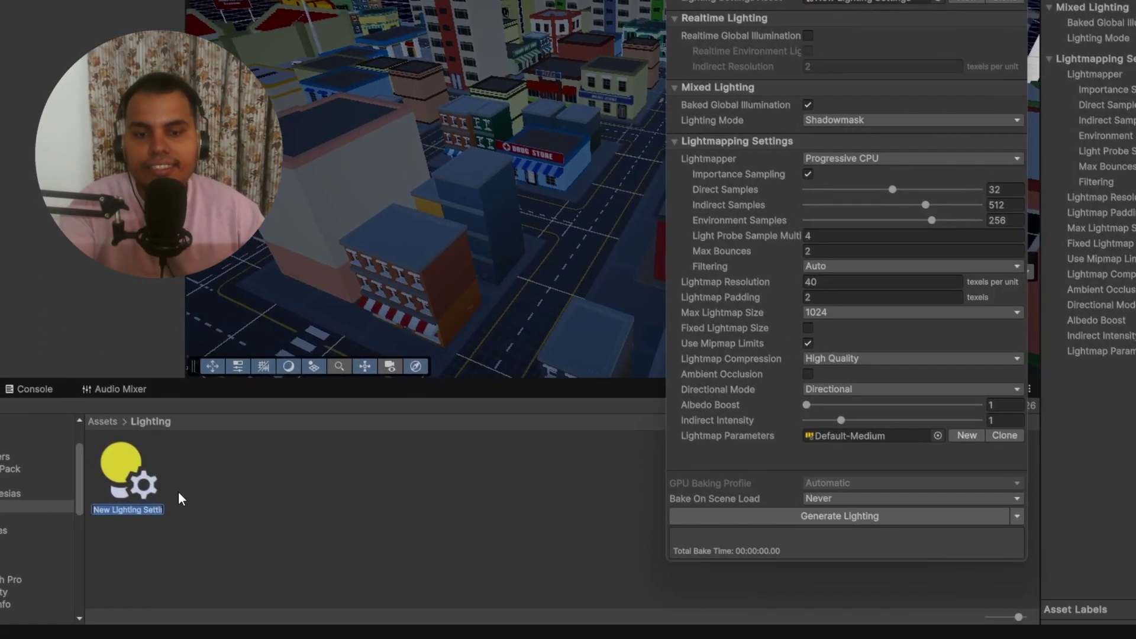
{"action": "type", "text": "Level"}
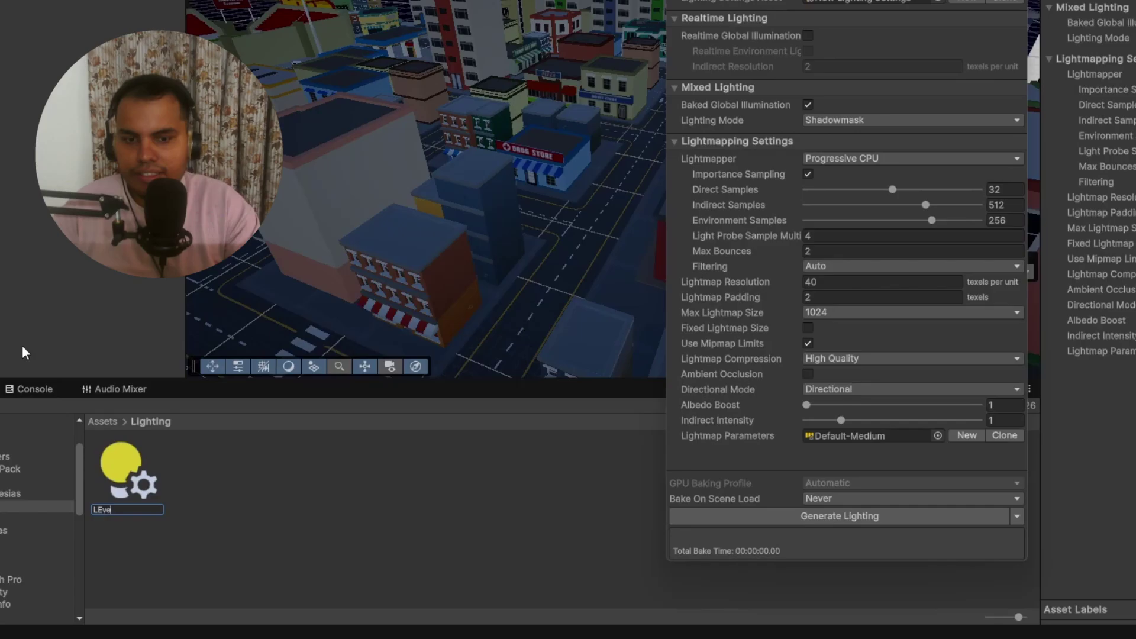
{"action": "type", "text": " Settings"}
{"action": "key", "text": "Return"}
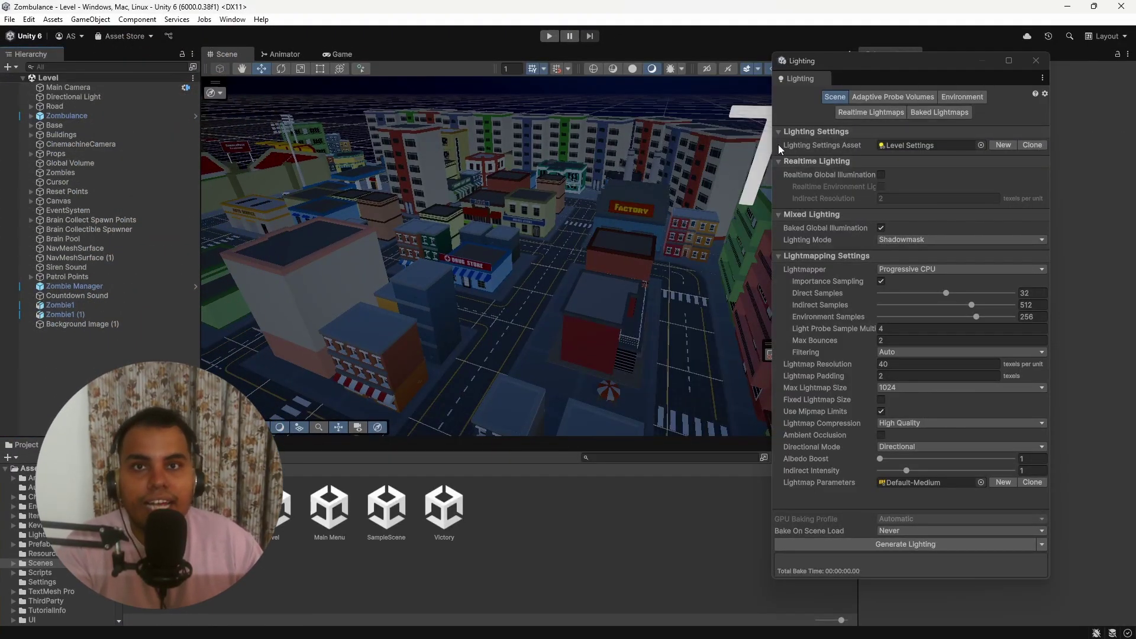
{"action": "left_click", "coordinate": [22, 77]}
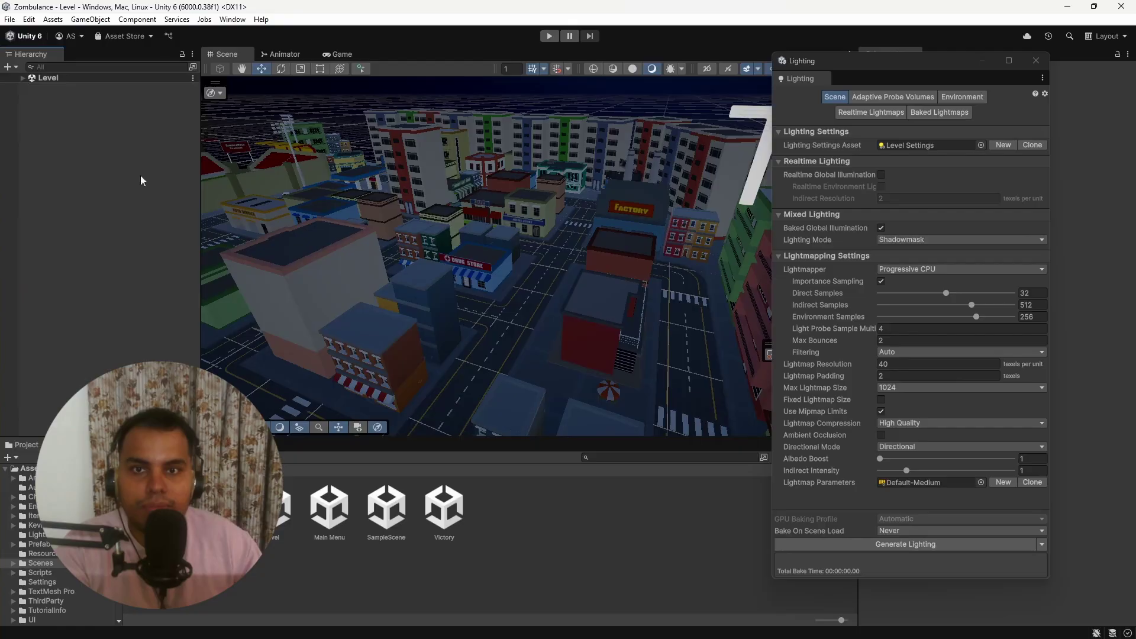
{"action": "left_click_drag", "start_coordinate": [329, 506], "coordinate": [41, 118]}
{"action": "left_click", "coordinate": [22, 78]}
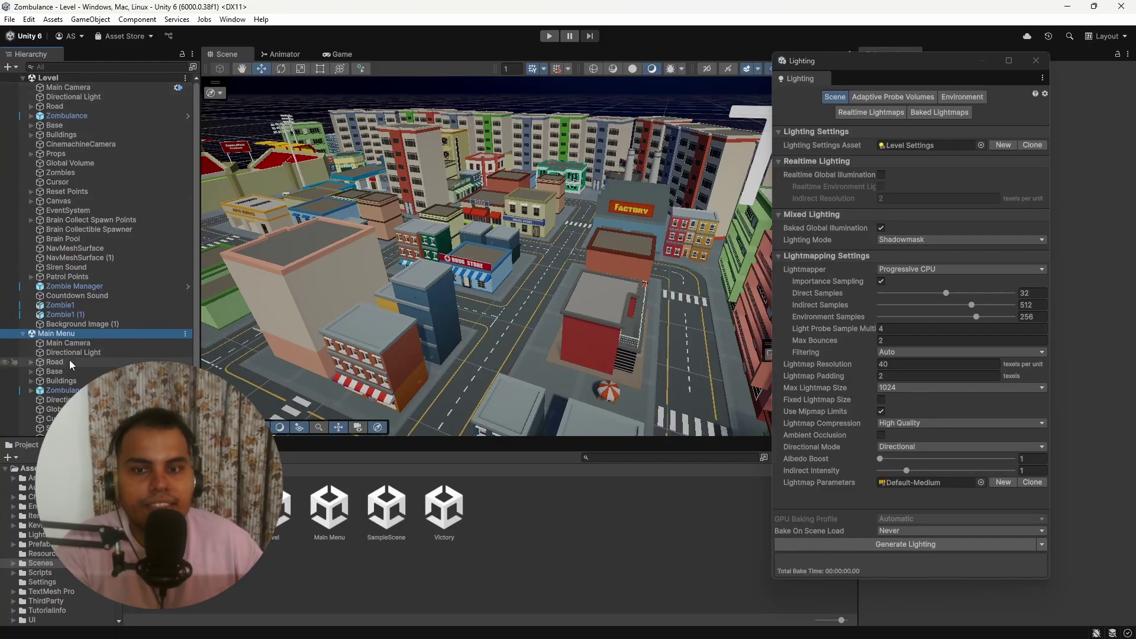
{"action": "left_click", "coordinate": [23, 334]}
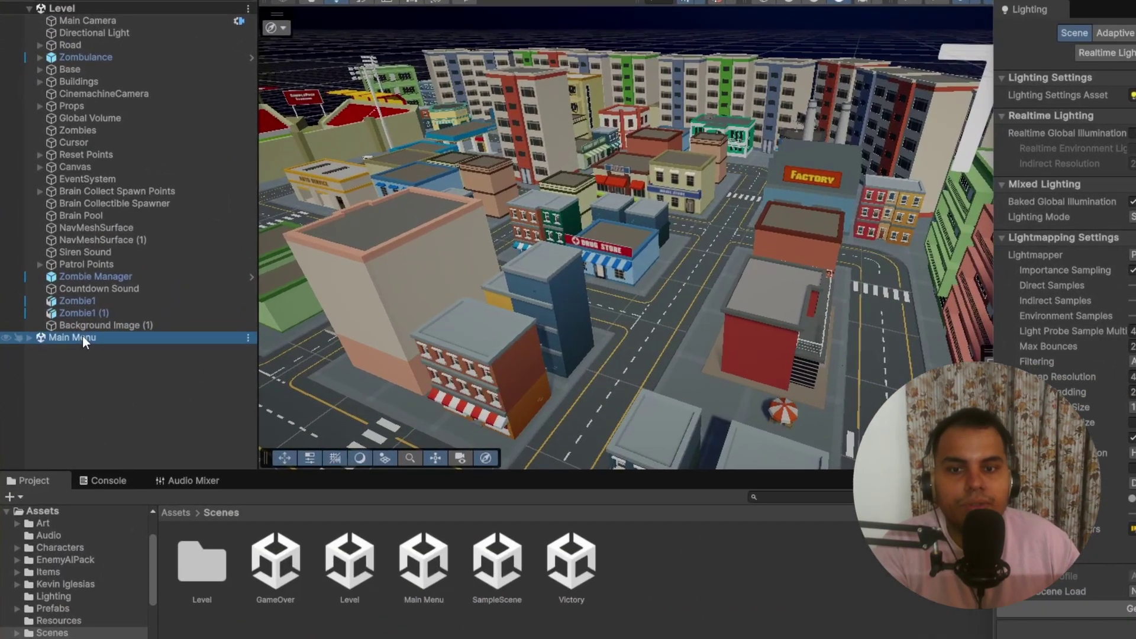
{"action": "right_click", "coordinate": [84, 342]}
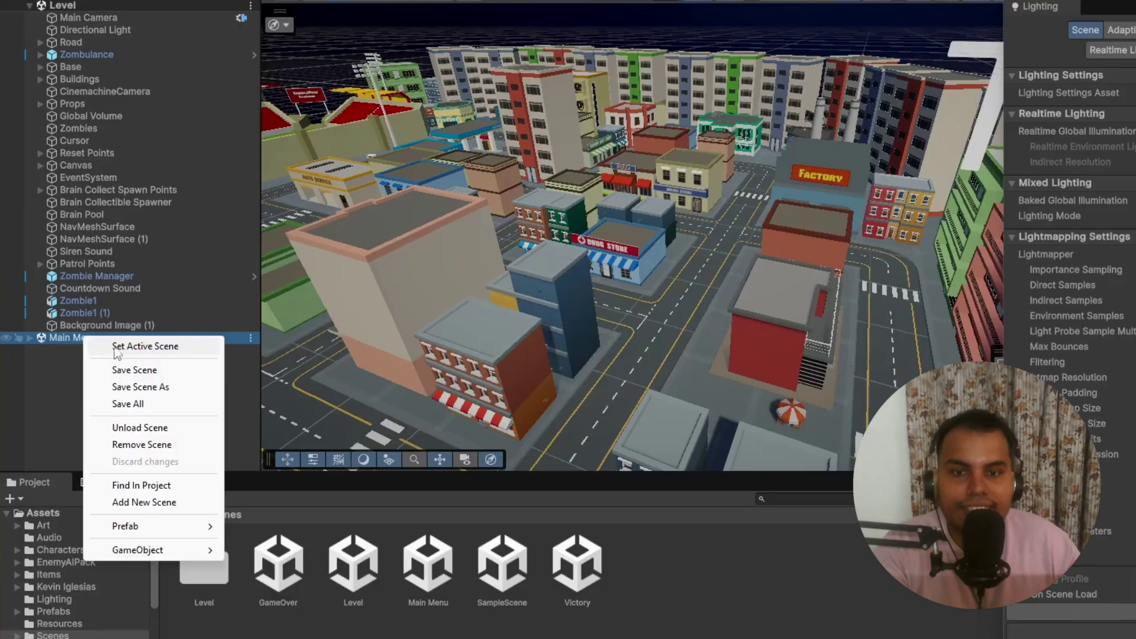
{"action": "left_click", "coordinate": [139, 347]}
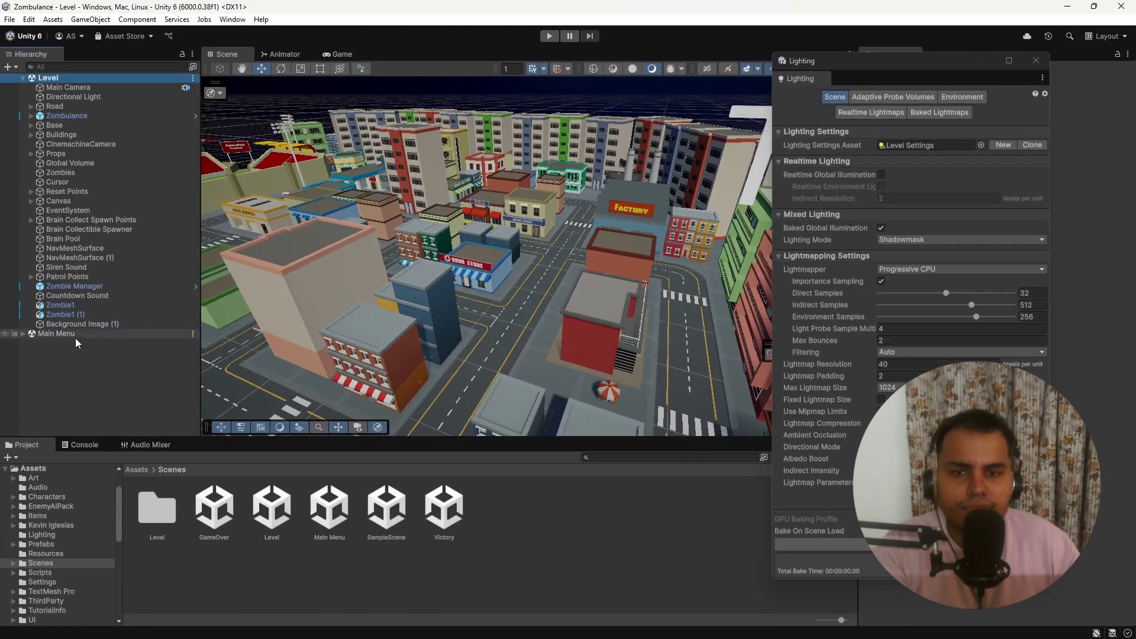
{"action": "right_click", "coordinate": [76, 335]}
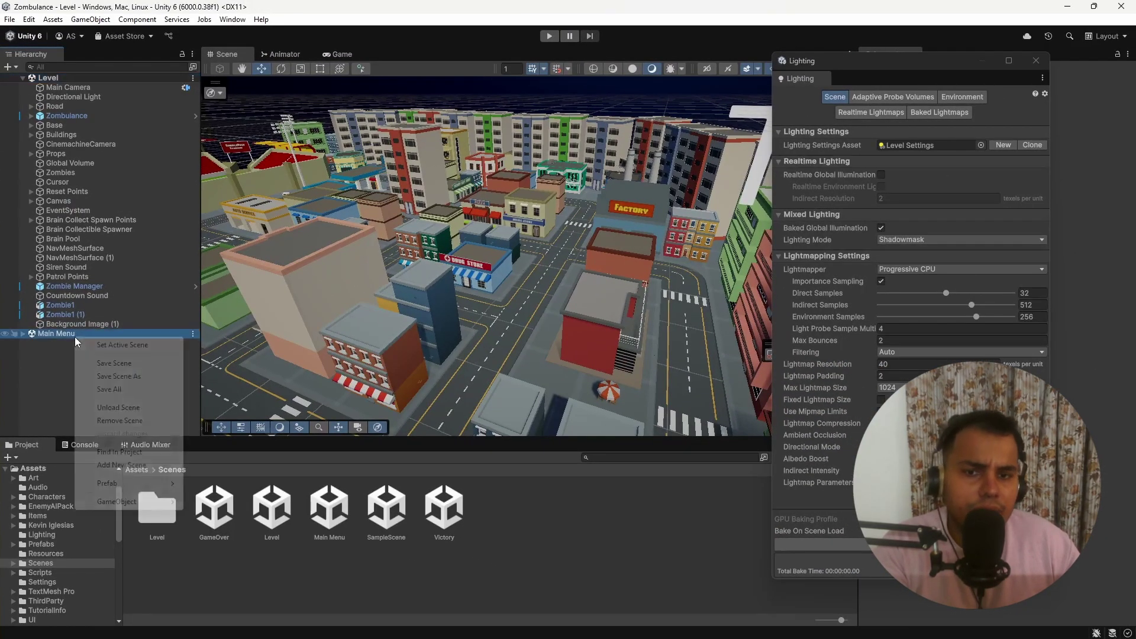
{"action": "left_click", "coordinate": [119, 420]}
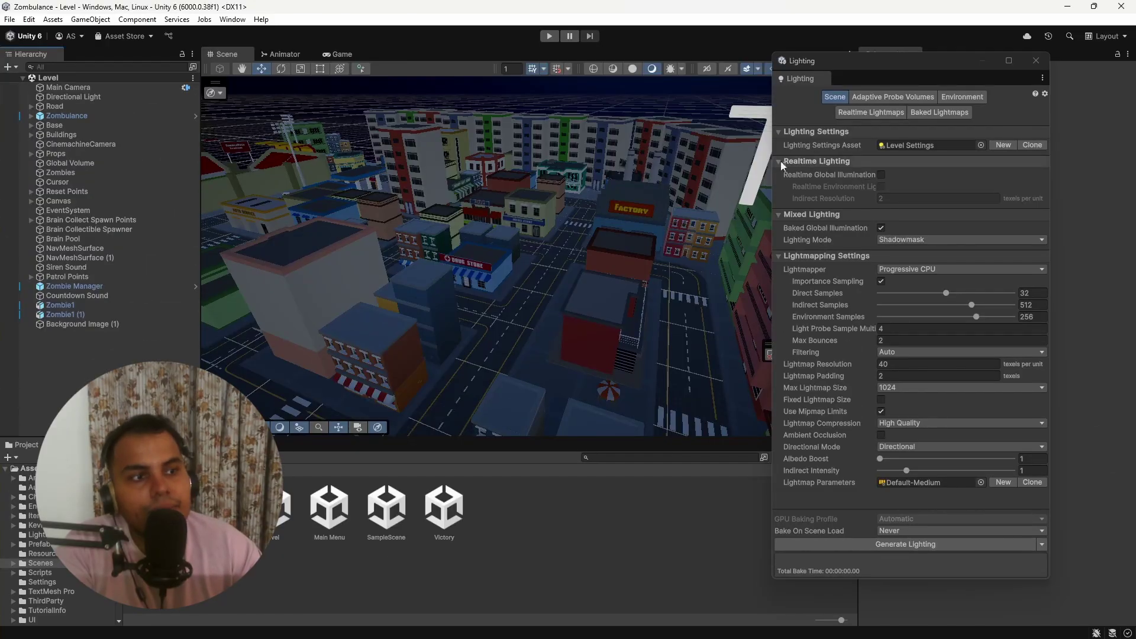
Step: Enable Realtime Global Illumination, toggling Baked Global Illumination off and back on
{"action": "left_click", "coordinate": [882, 174]}
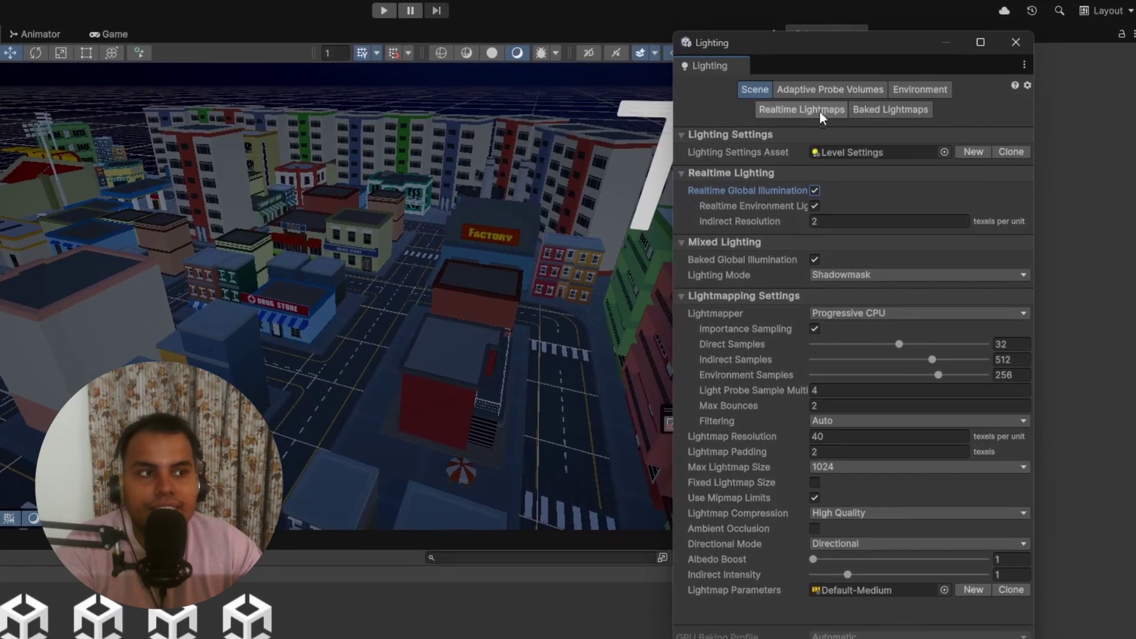
{"action": "left_click_drag", "start_coordinate": [673, 136], "coordinate": [566, 148]}
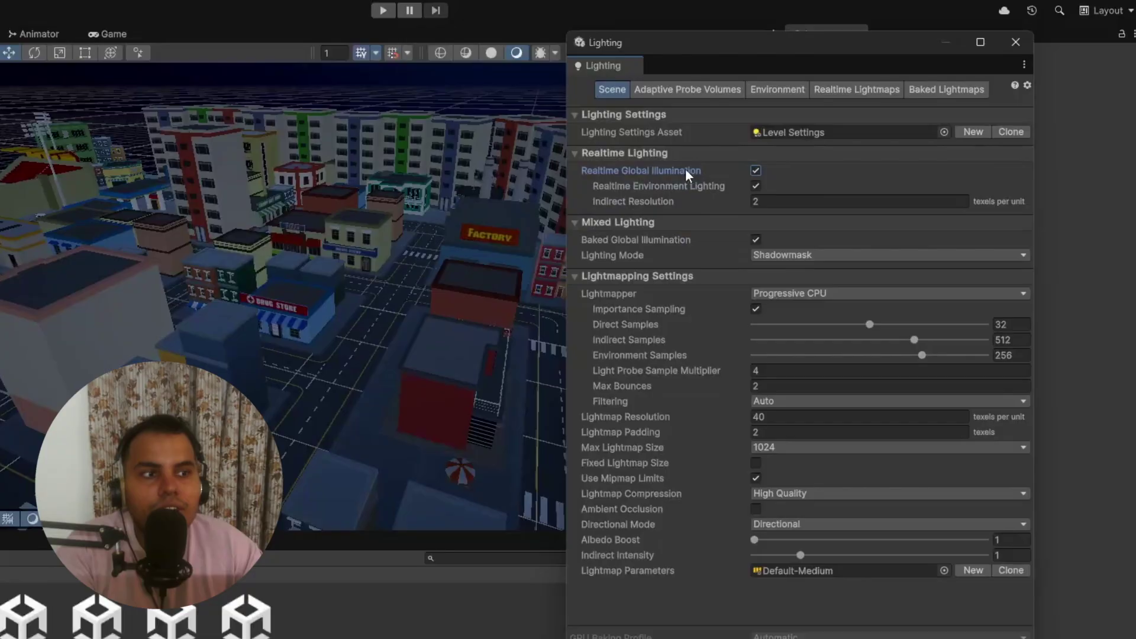
{"action": "mouse_move", "coordinate": [667, 180]}
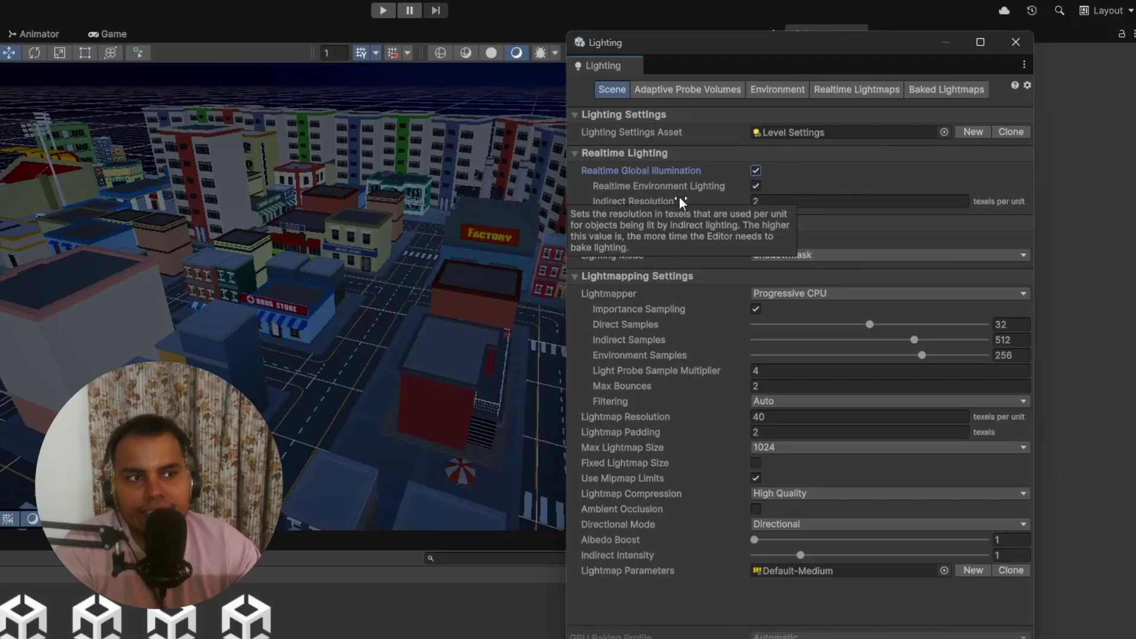
{"action": "left_click", "coordinate": [756, 240]}
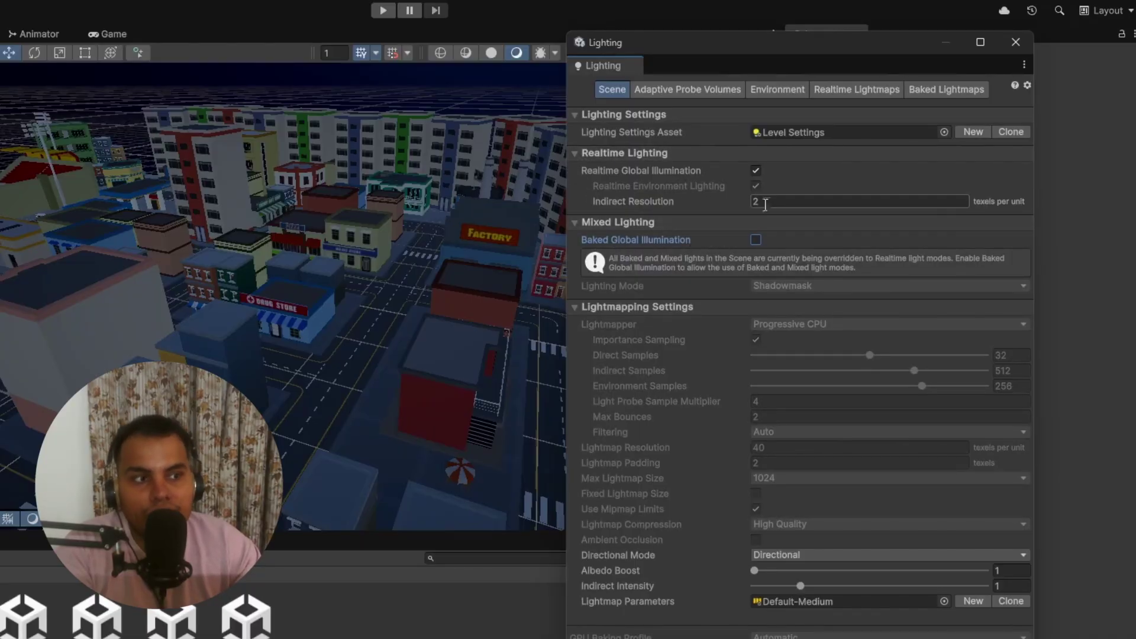
{"action": "left_click", "coordinate": [757, 238]}
{"action": "mouse_move", "coordinate": [631, 200]}
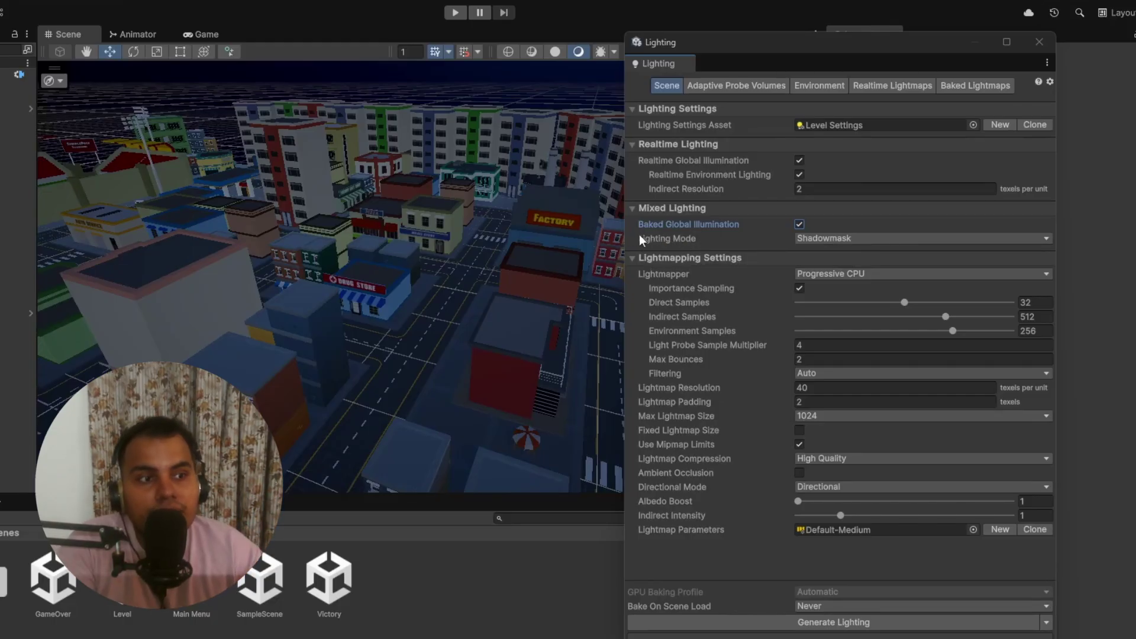
{"action": "left_click", "coordinate": [861, 238]}
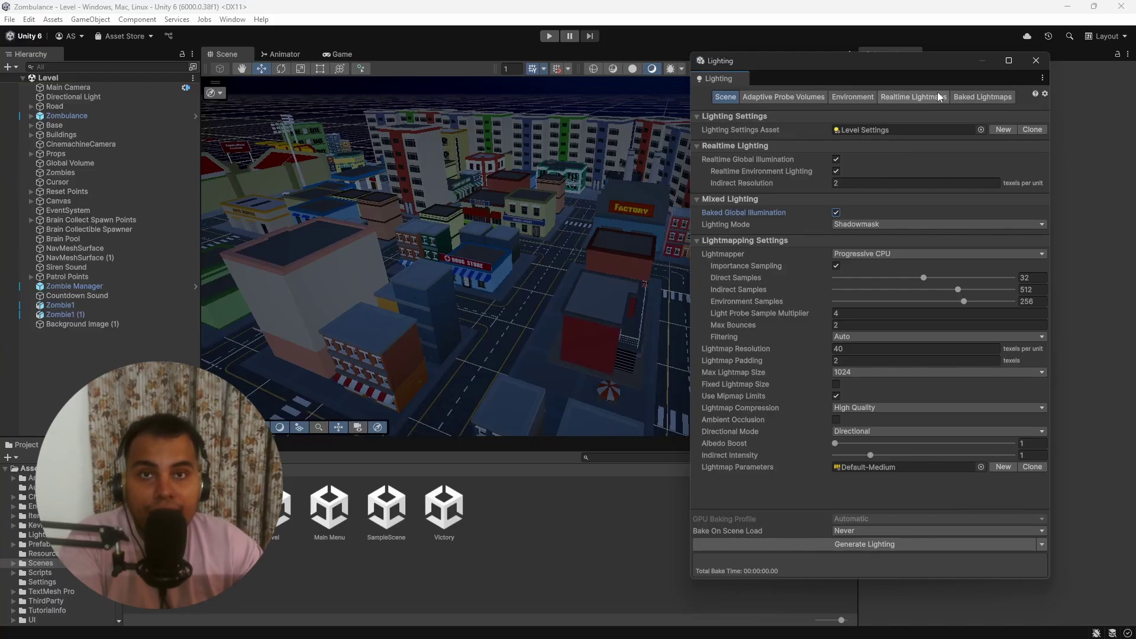
{"action": "left_click", "coordinate": [870, 253]}
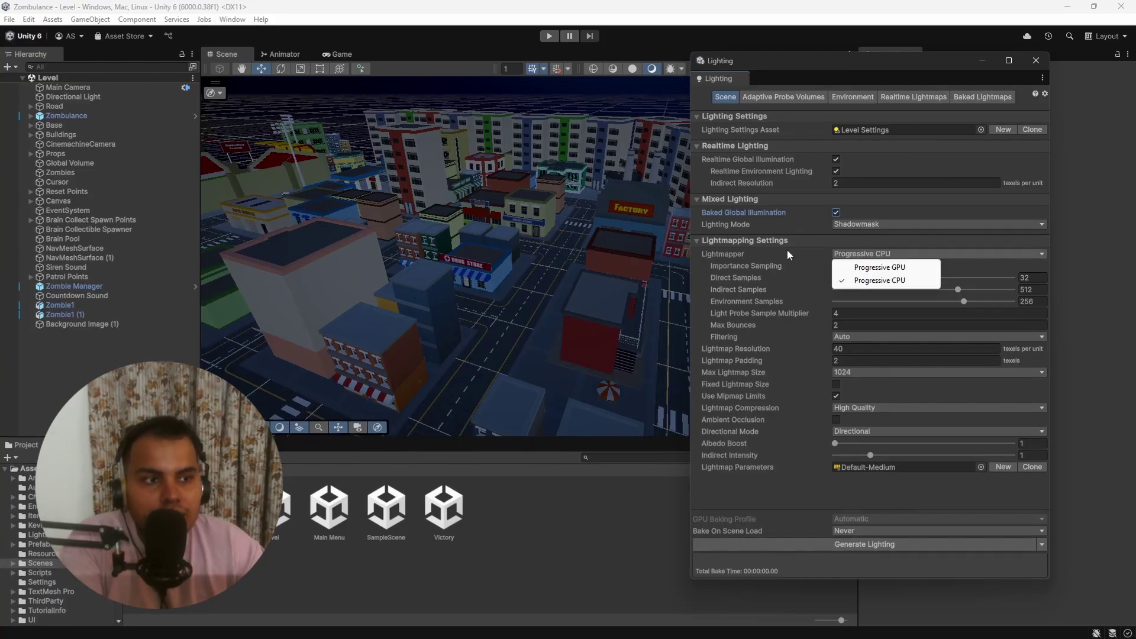
{"action": "left_click", "coordinate": [740, 248]}
{"action": "left_click", "coordinate": [829, 270]}
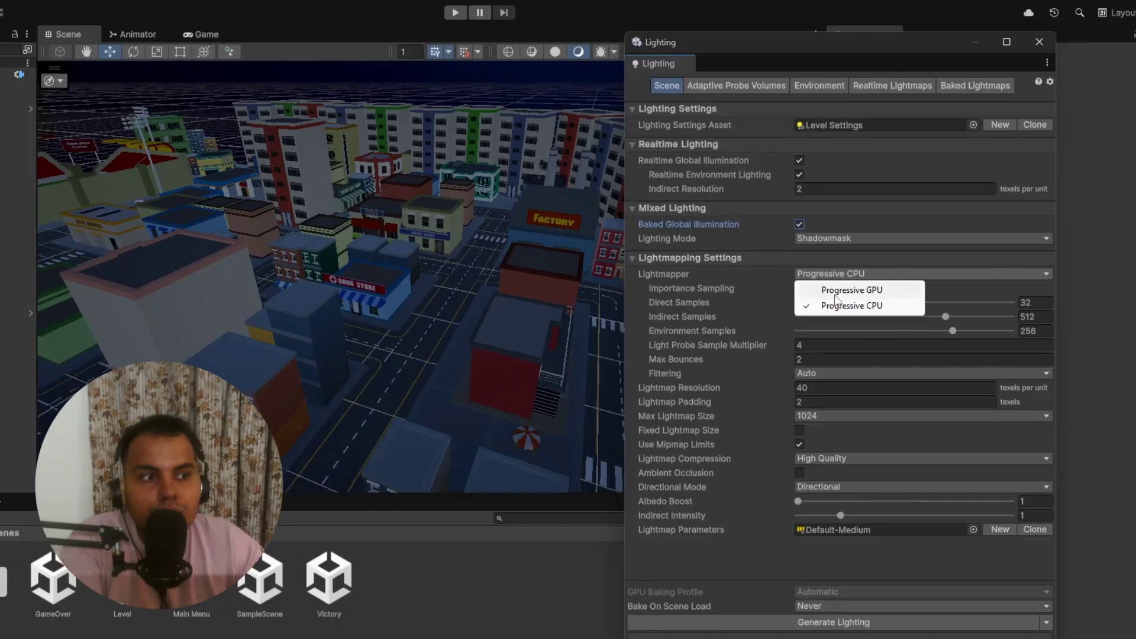
{"action": "left_click", "coordinate": [882, 292]}
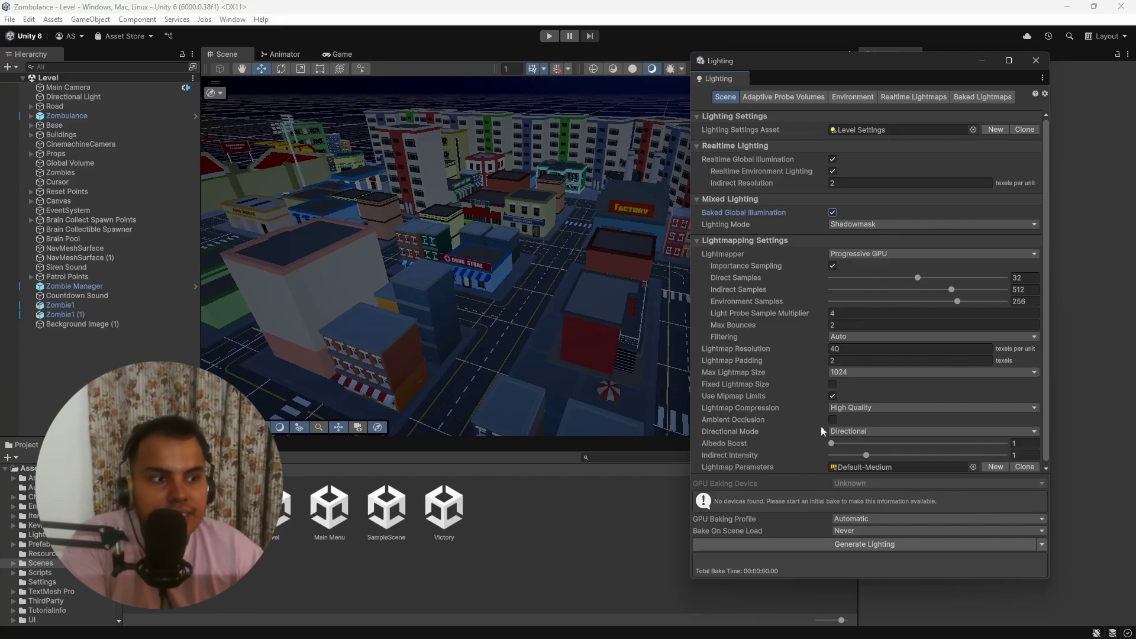
{"action": "left_click", "coordinate": [866, 253]}
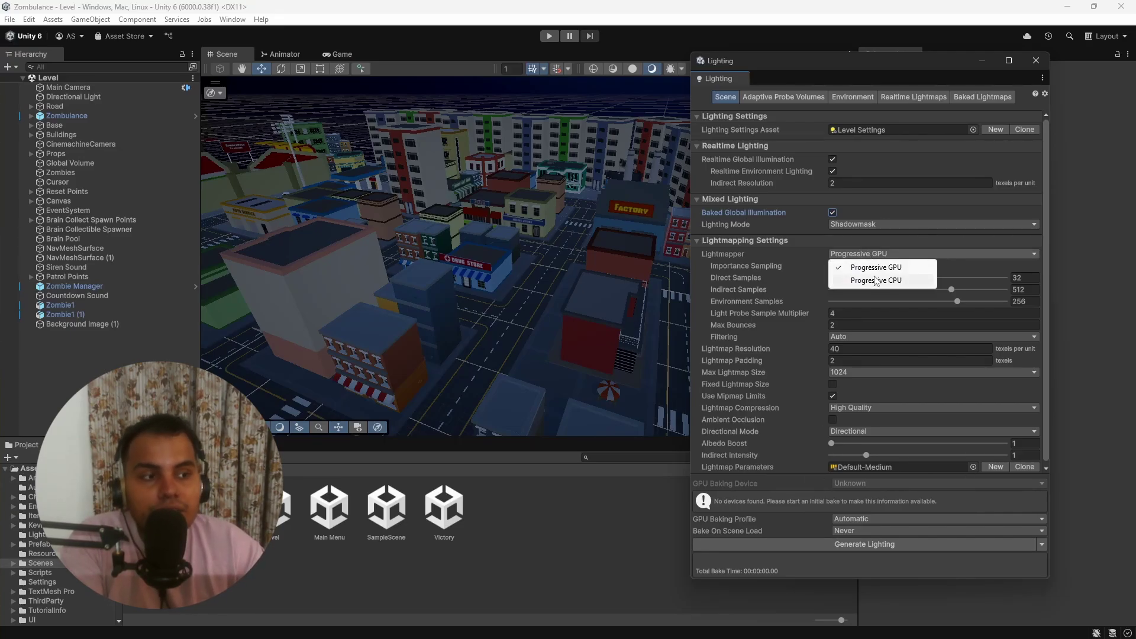
{"action": "left_click", "coordinate": [870, 281]}
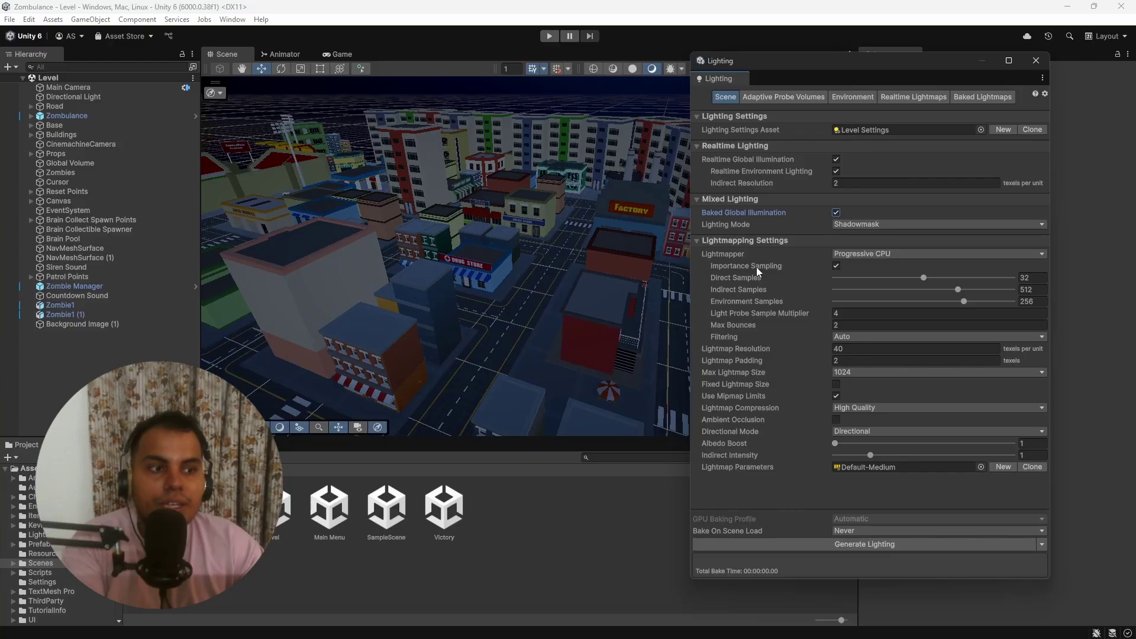
{"action": "mouse_move", "coordinate": [758, 265]}
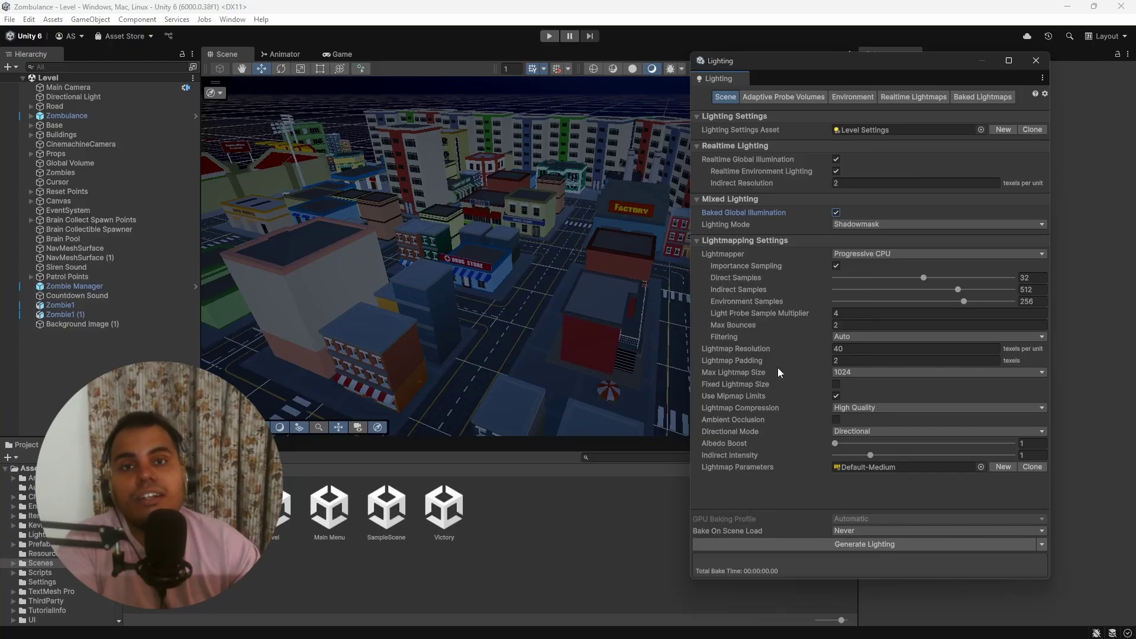
{"action": "mouse_move", "coordinate": [778, 367]}
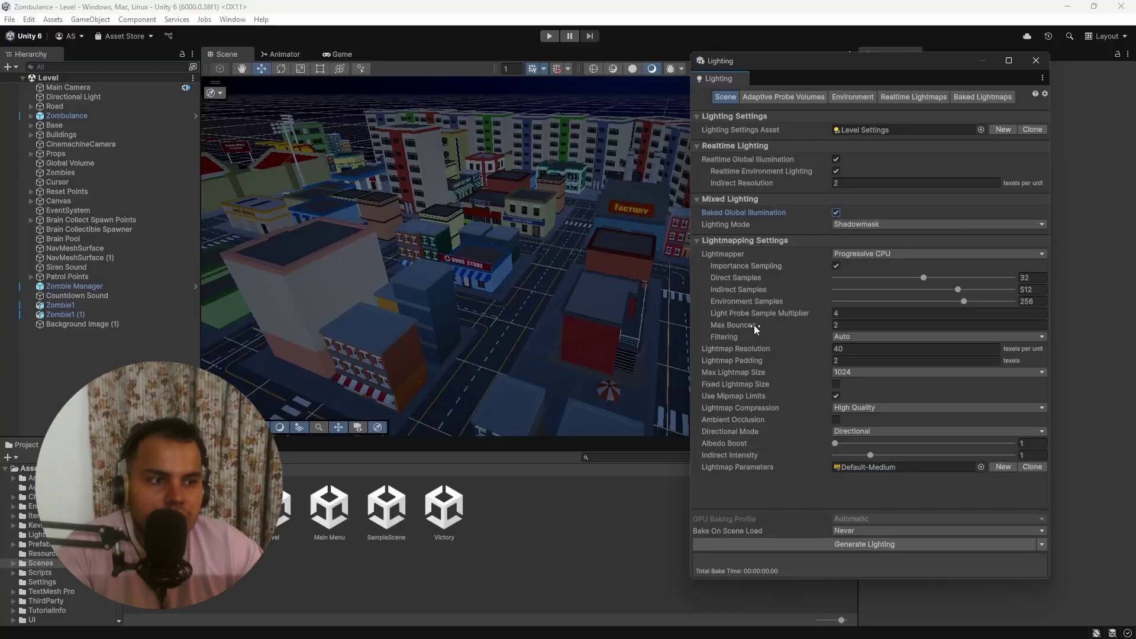
Step: Move from Max Bounces to Filtering and show the None/Auto/Advanced filtering options
{"action": "mouse_move", "coordinate": [754, 324]}
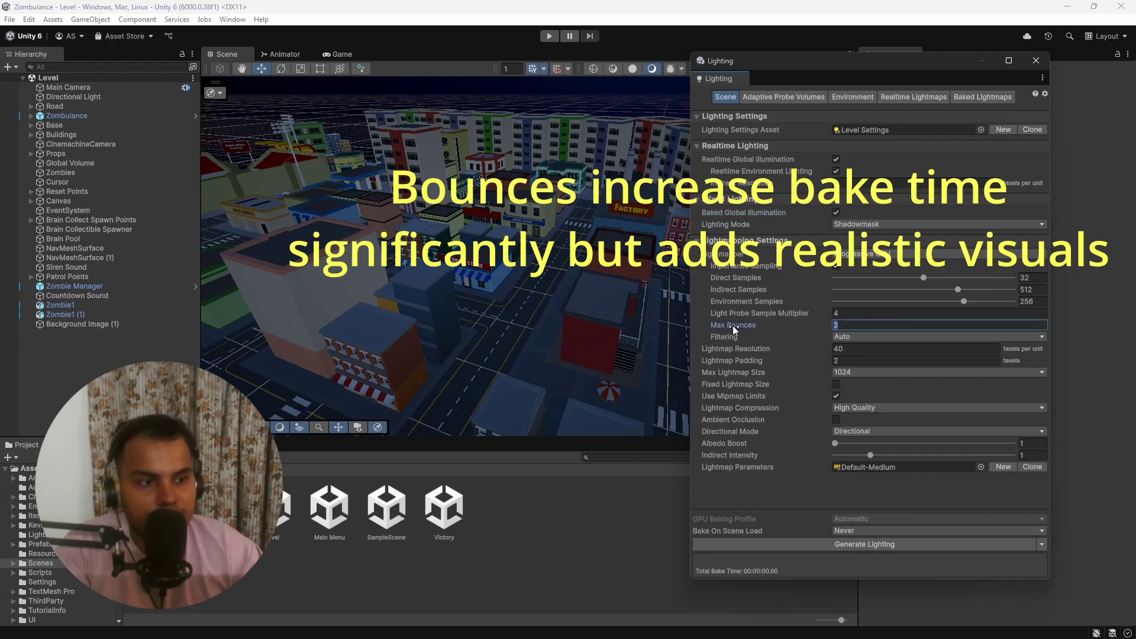
{"action": "key", "text": "Tab"}
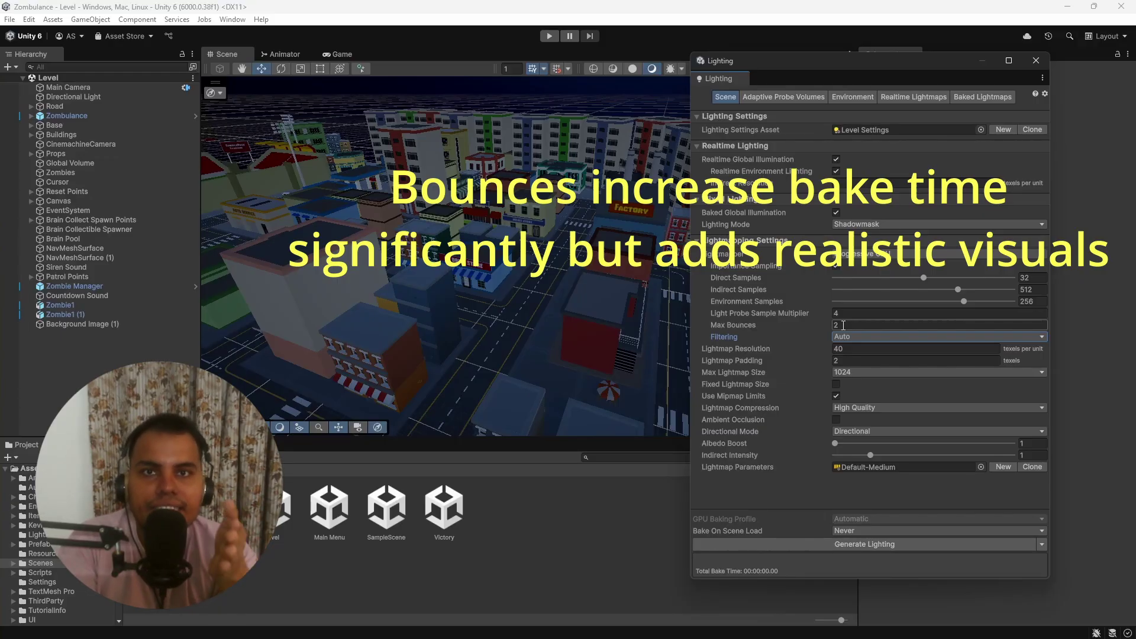
{"action": "left_click", "coordinate": [886, 337]}
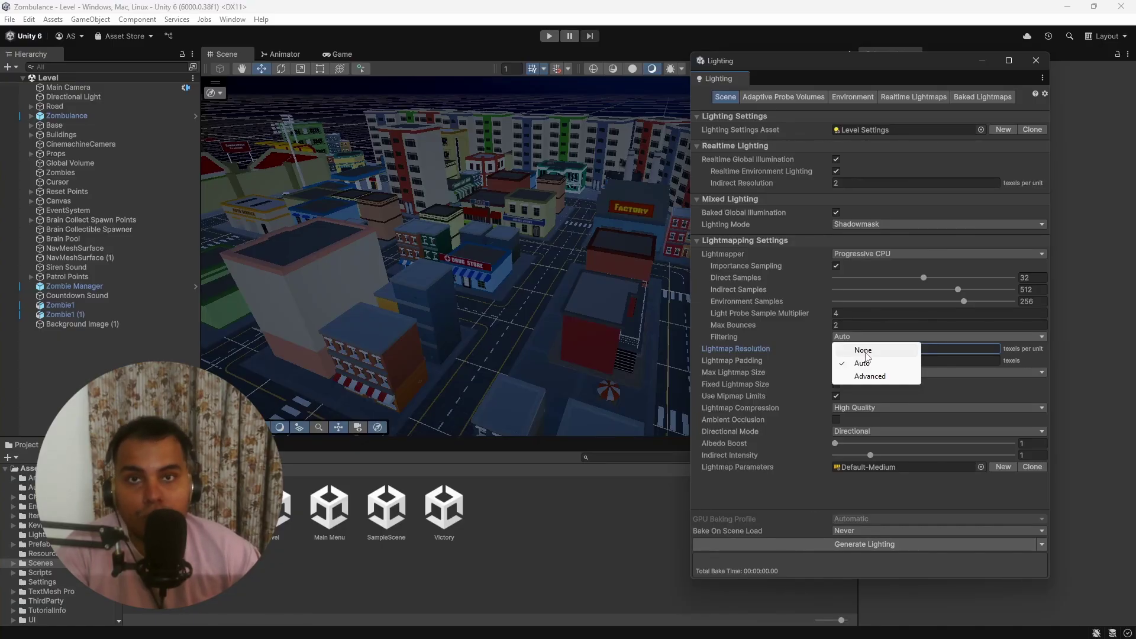
Step: Preview Advanced filtering's denoiser options, then set lightmap Filtering back to Auto
{"action": "left_click", "coordinate": [870, 376]}
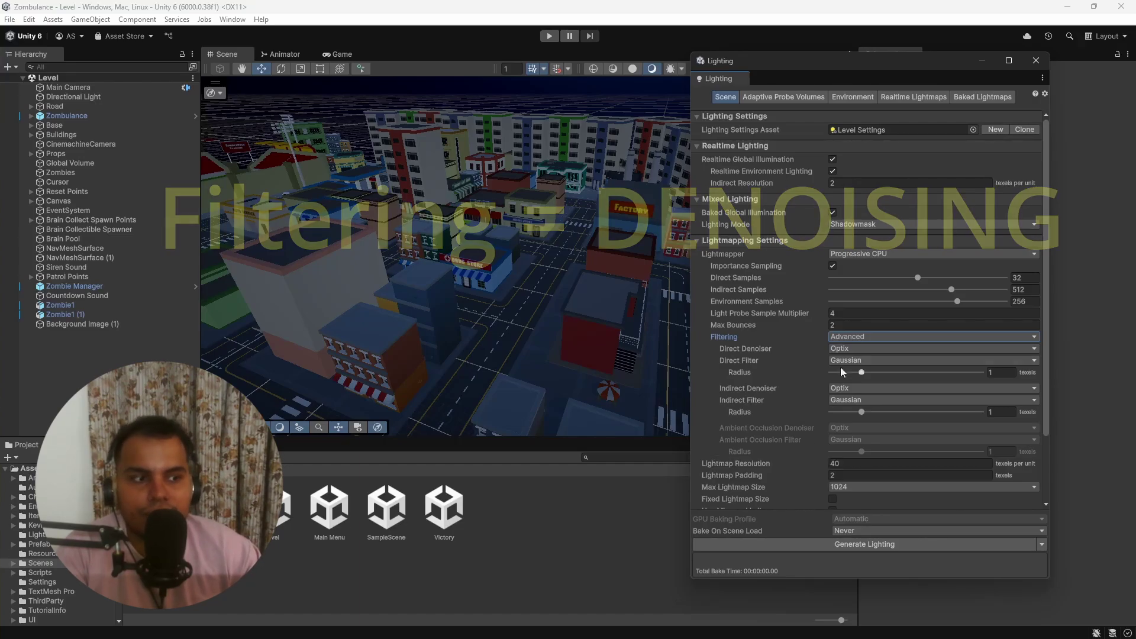
{"action": "left_click", "coordinate": [851, 345]}
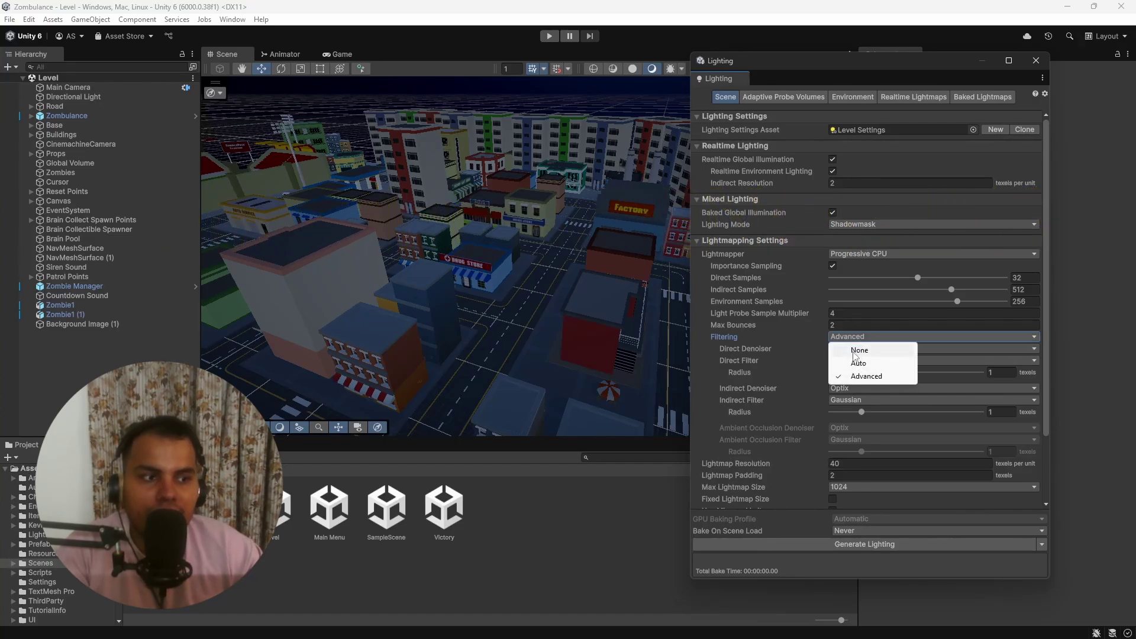
{"action": "left_click", "coordinate": [853, 359]}
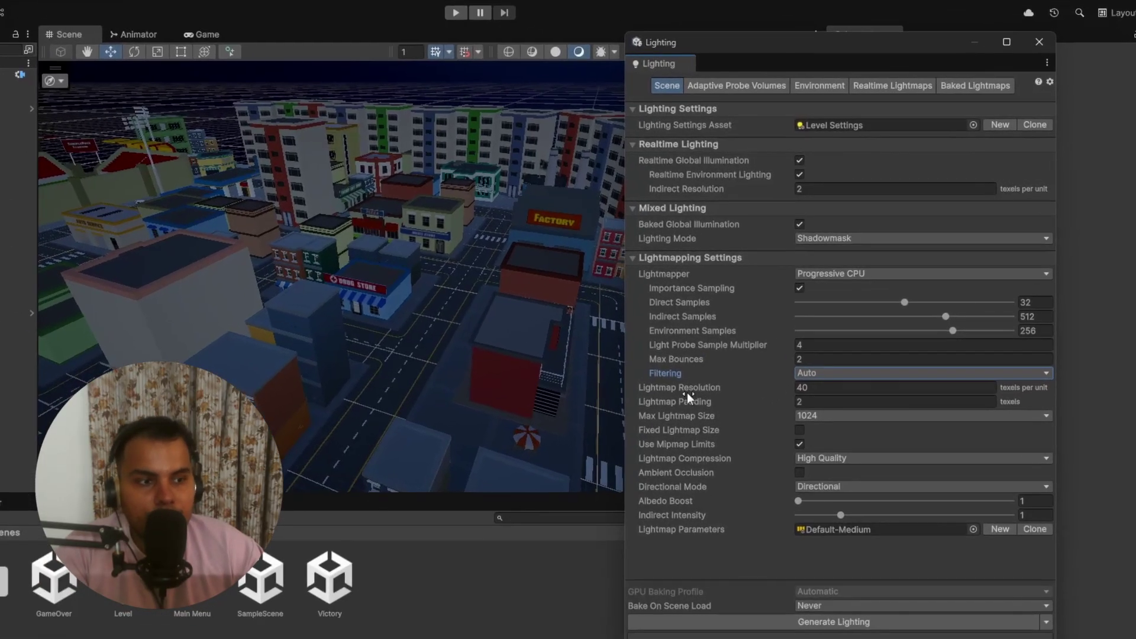
{"action": "mouse_move", "coordinate": [742, 352]}
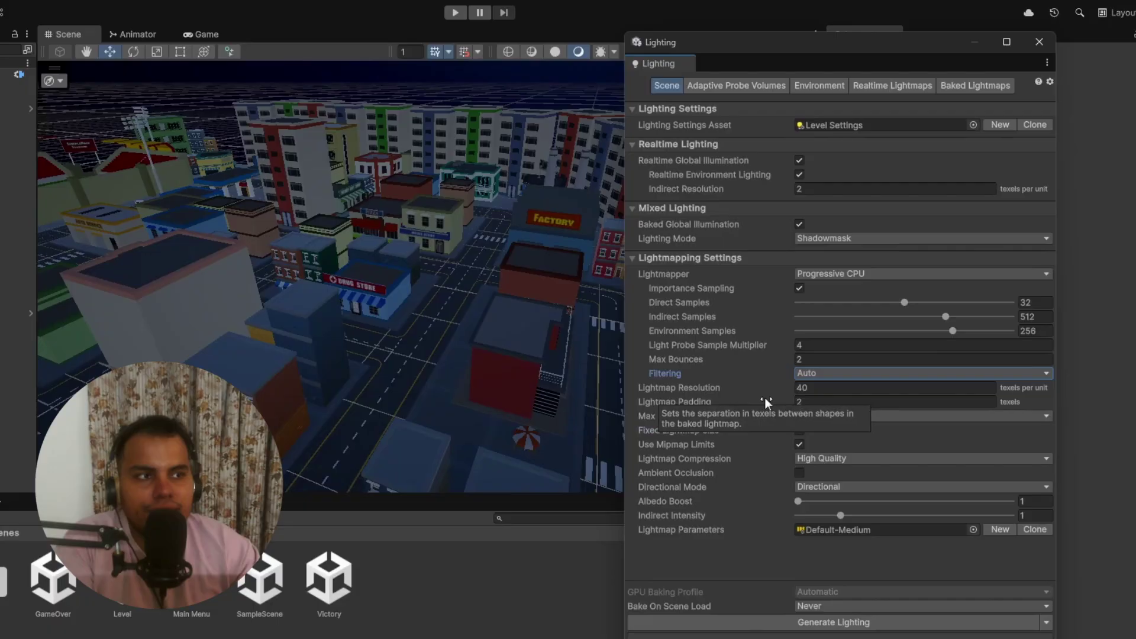
Step: Try Lightmap Resolution 1 and 10, return it to 40, and show Max Lightmap Size choices
{"action": "left_click", "coordinate": [952, 390]}
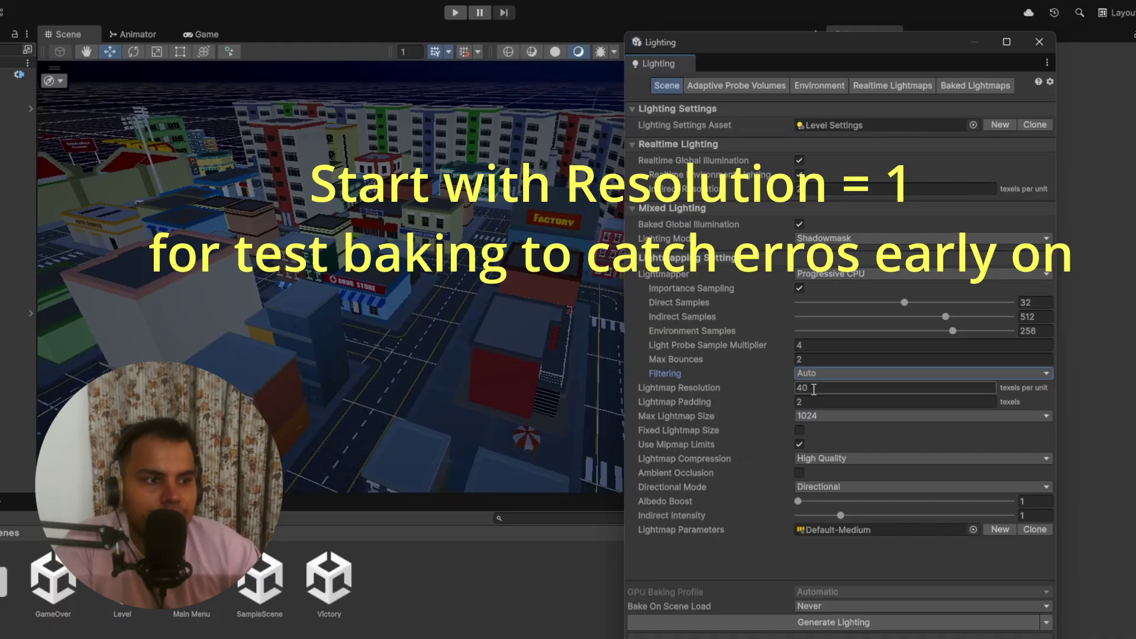
{"action": "left_click", "coordinate": [814, 389]}
{"action": "type", "text": "1"}
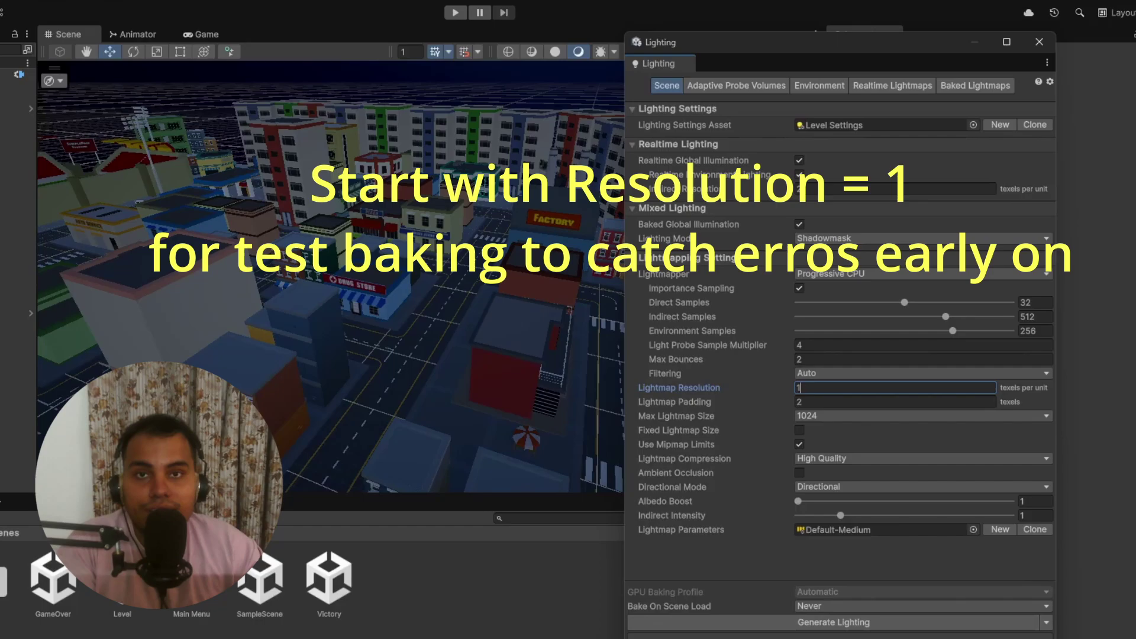
{"action": "type", "text": "0"}
{"action": "key", "text": "Return"}
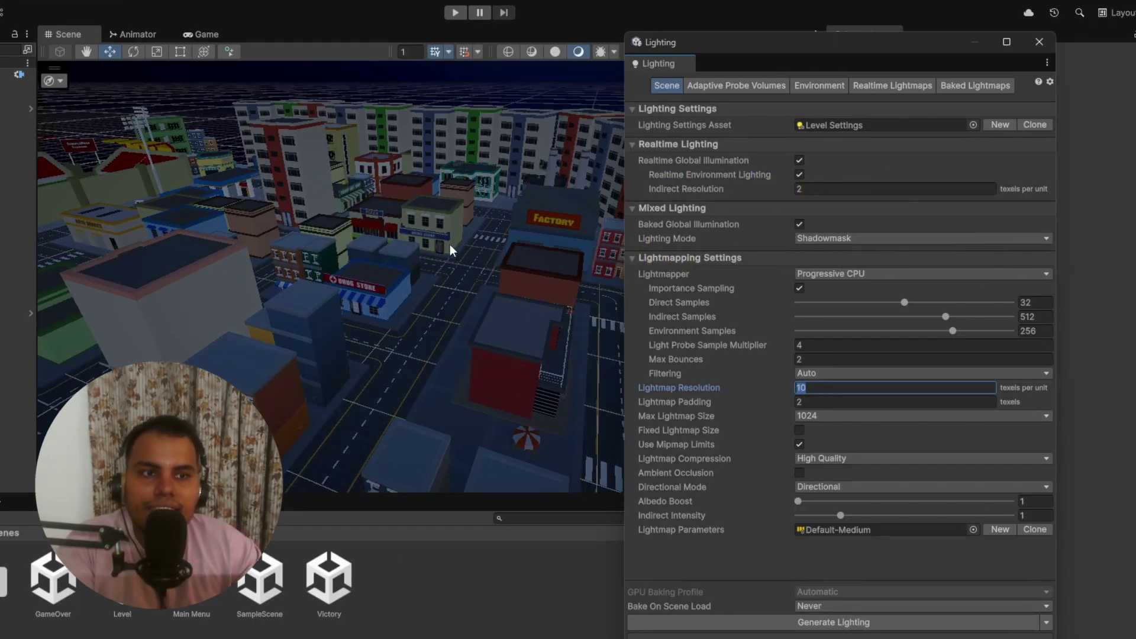
{"action": "type", "text": "40"}
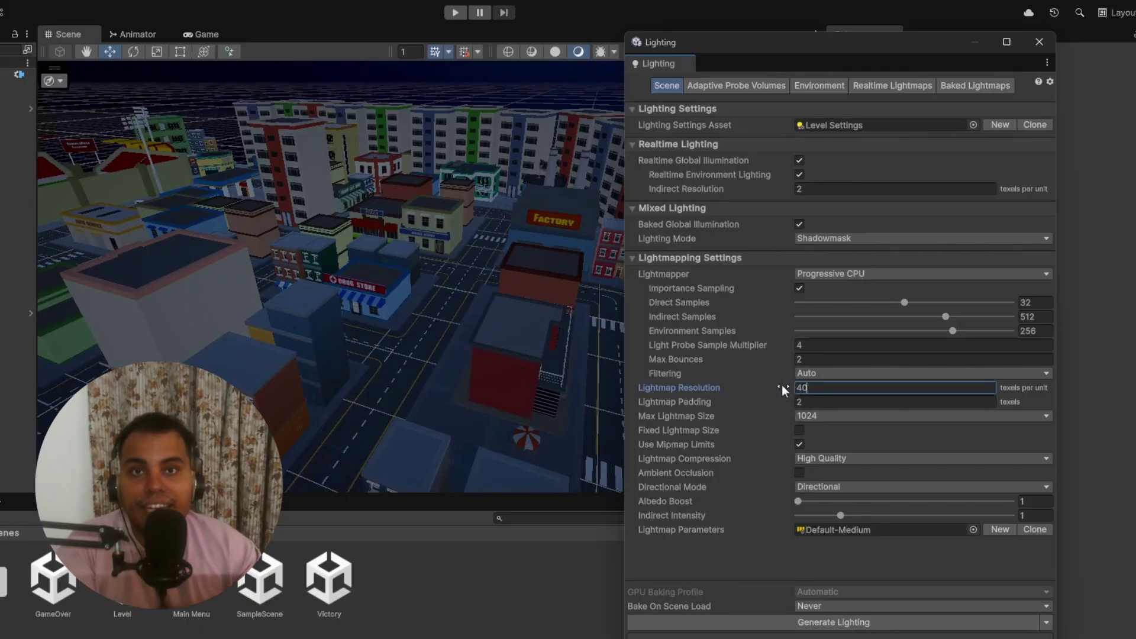
{"action": "mouse_move", "coordinate": [782, 382]}
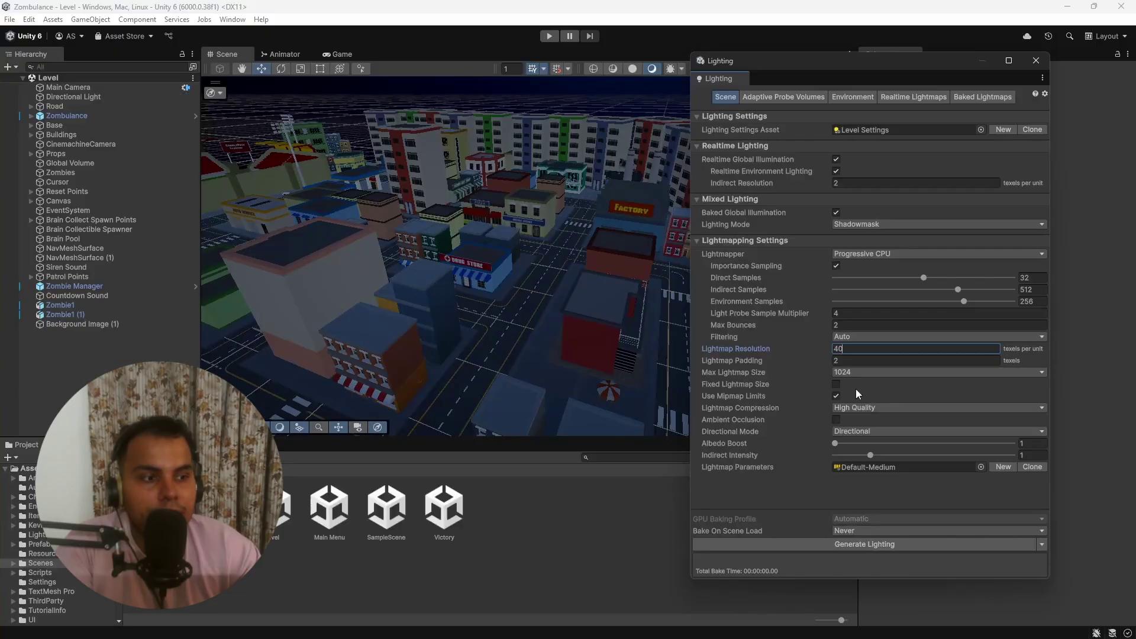
{"action": "left_click", "coordinate": [846, 372]}
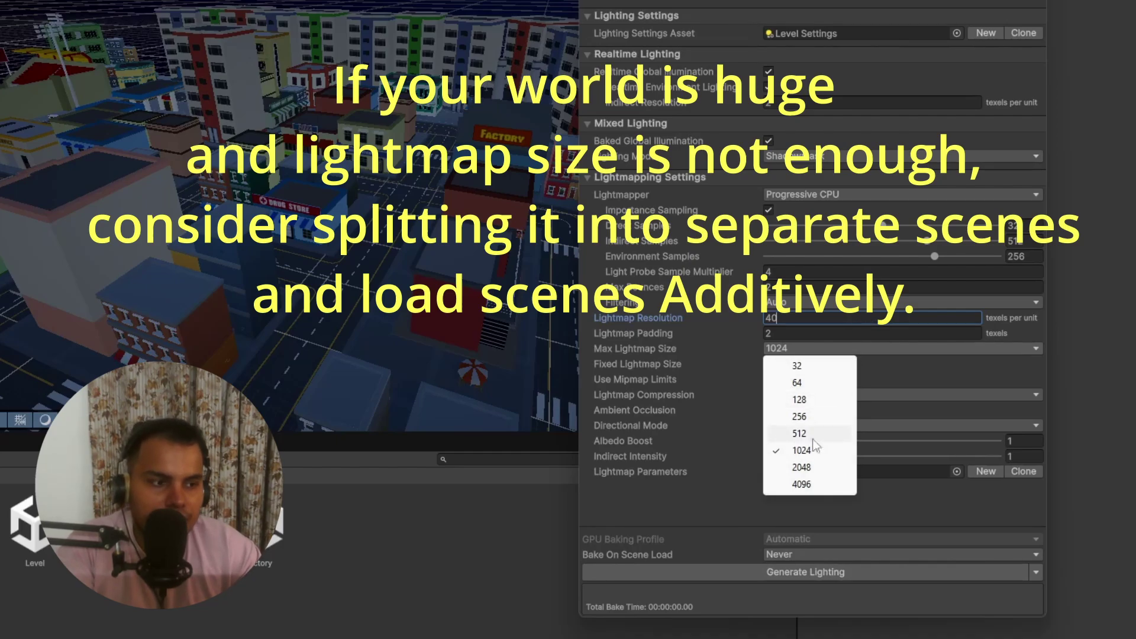
Step: Leave Max Lightmap Size at 1024 and Lightmap Compression at High Quality
{"action": "left_click", "coordinate": [900, 364]}
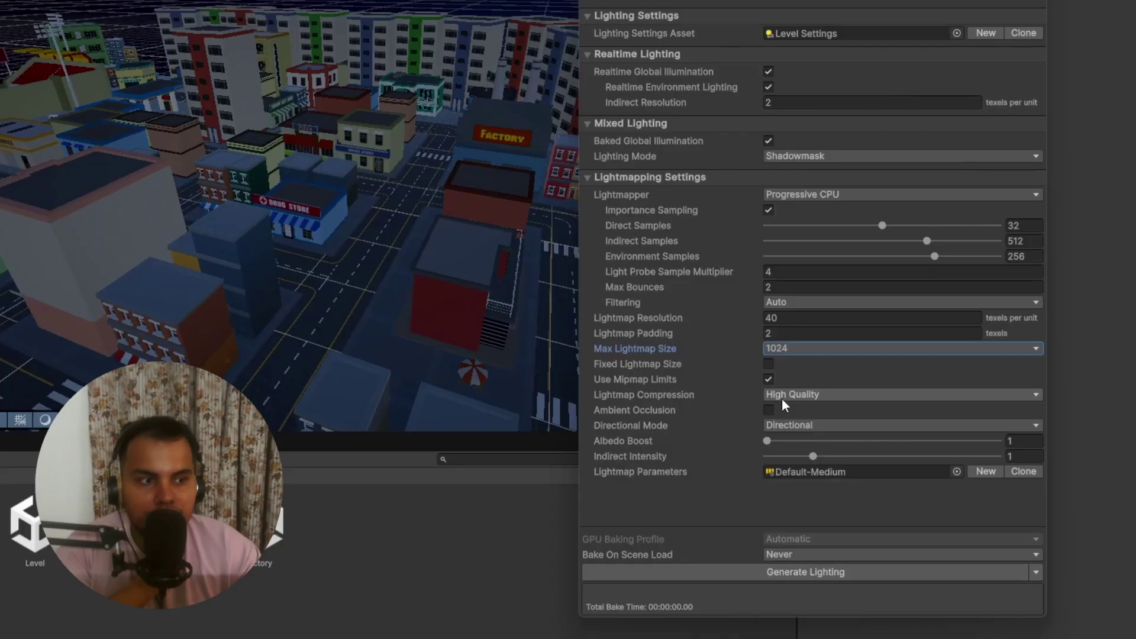
{"action": "left_click", "coordinate": [814, 396]}
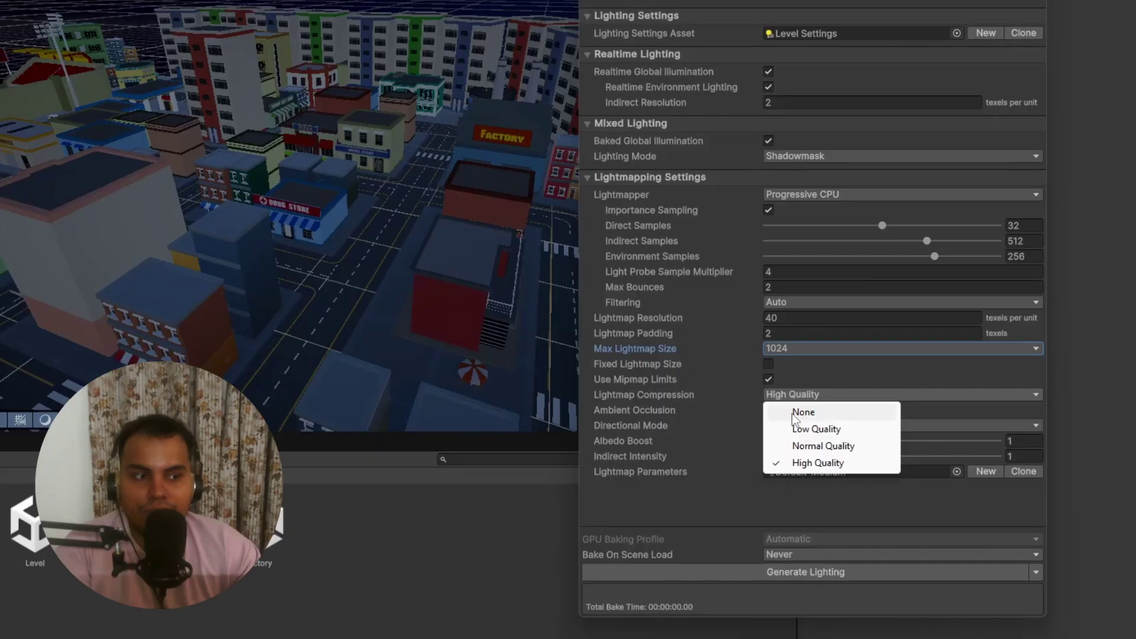
{"action": "left_click", "coordinate": [828, 390]}
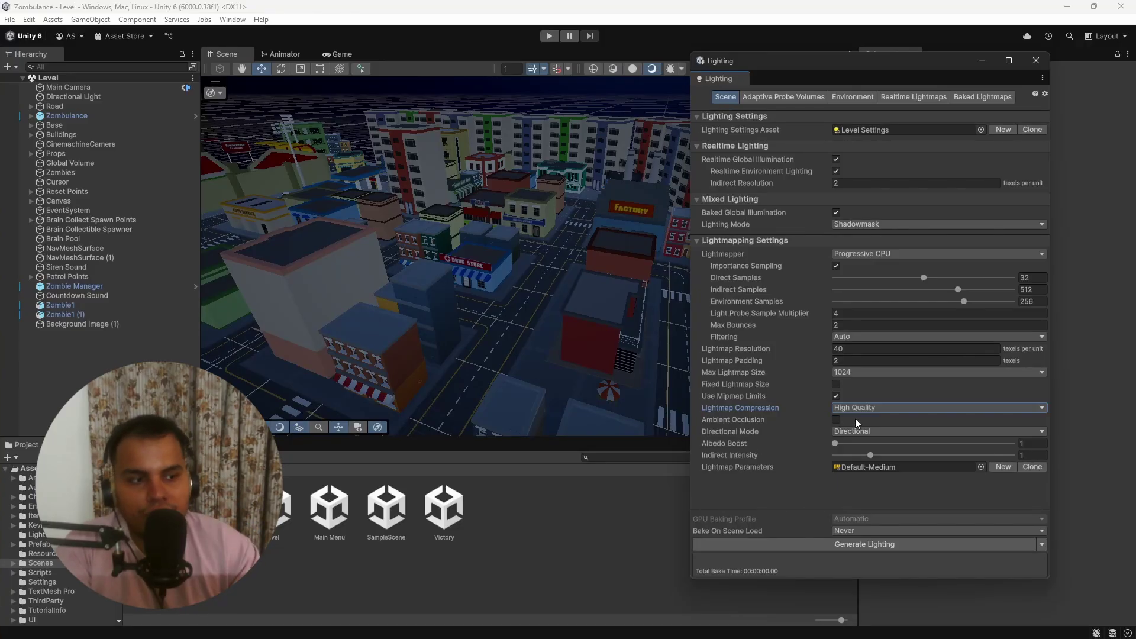
Step: Turn on baked Ambient Occlusion and select the PC_Renderer asset in the Settings folder
{"action": "left_click", "coordinate": [836, 419]}
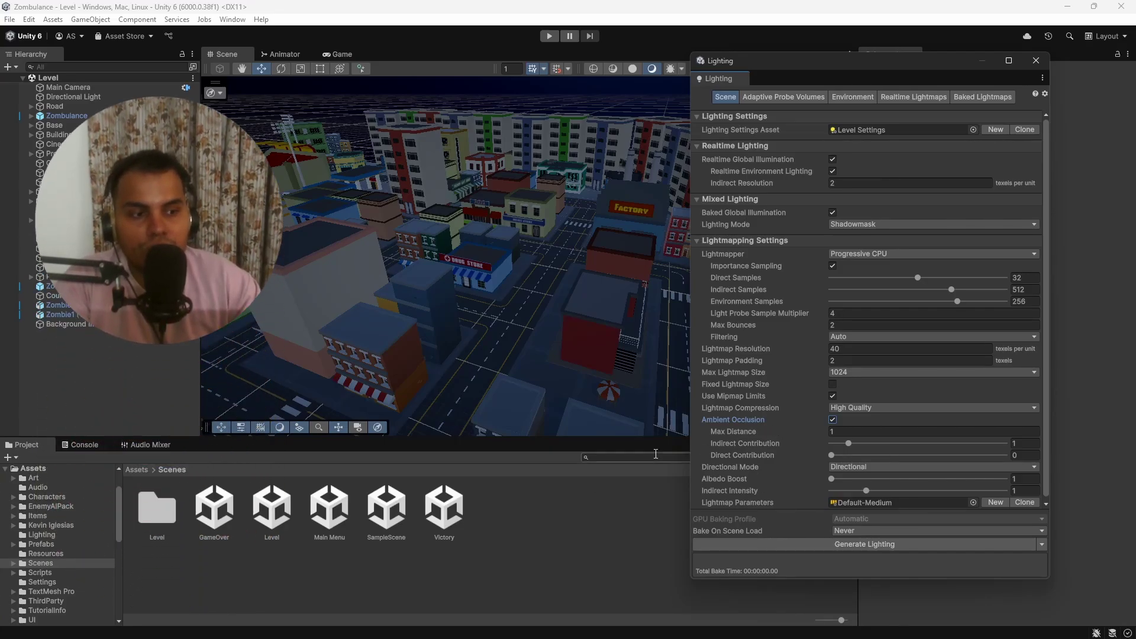
{"action": "key", "text": "BackSpace"}
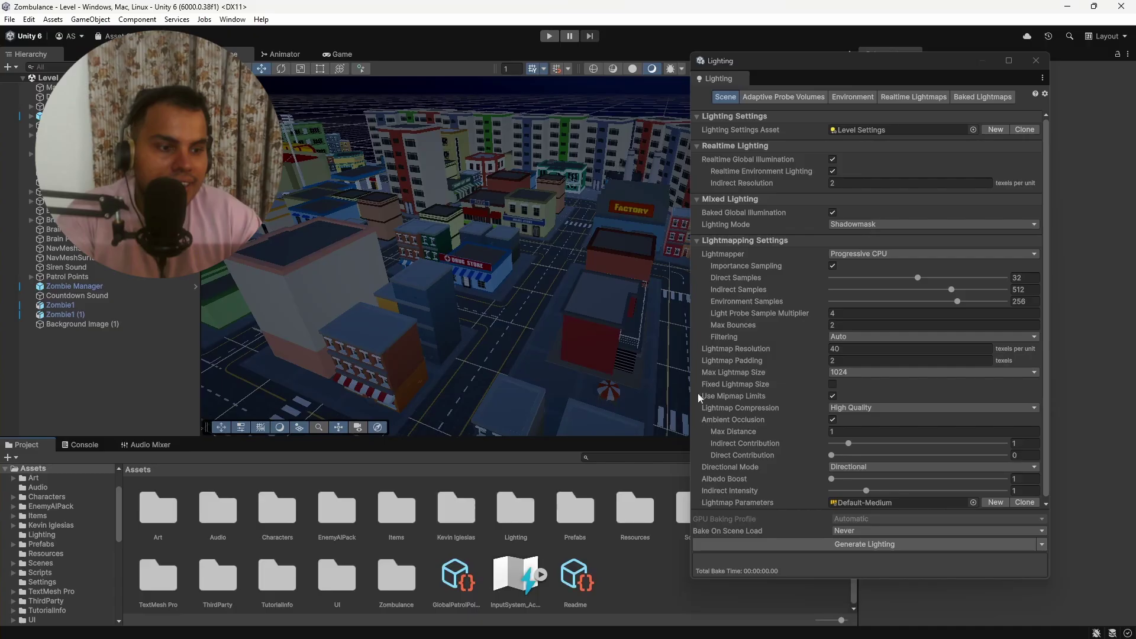
{"action": "left_click_drag", "start_coordinate": [828, 60], "coordinate": [954, 30]}
{"action": "double_click", "coordinate": [804, 510]}
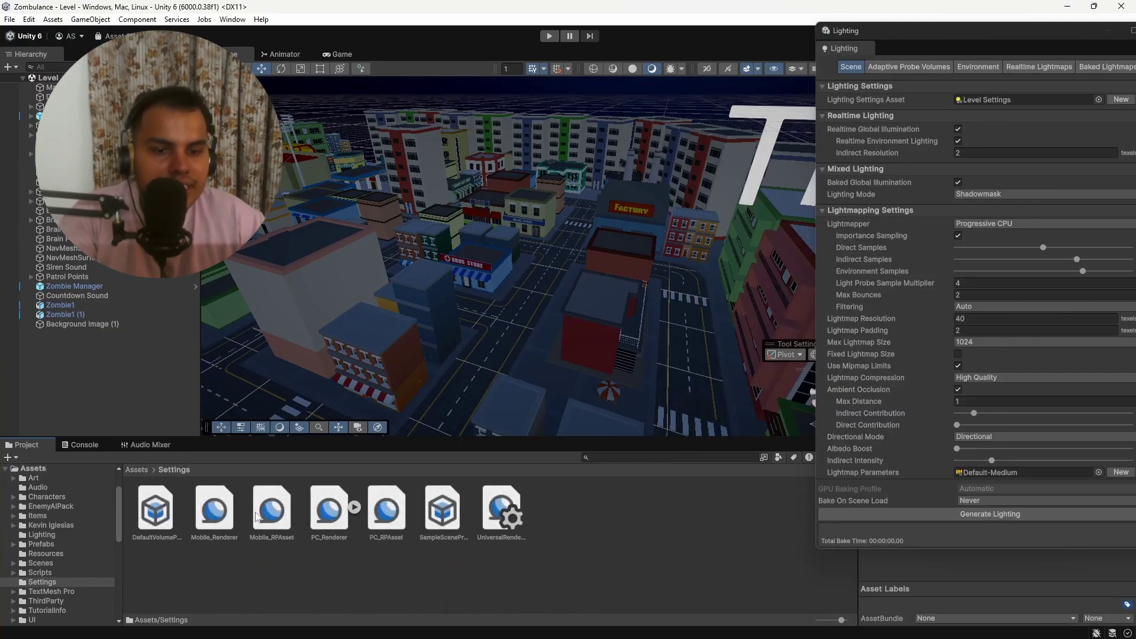
{"action": "left_click", "coordinate": [340, 514]}
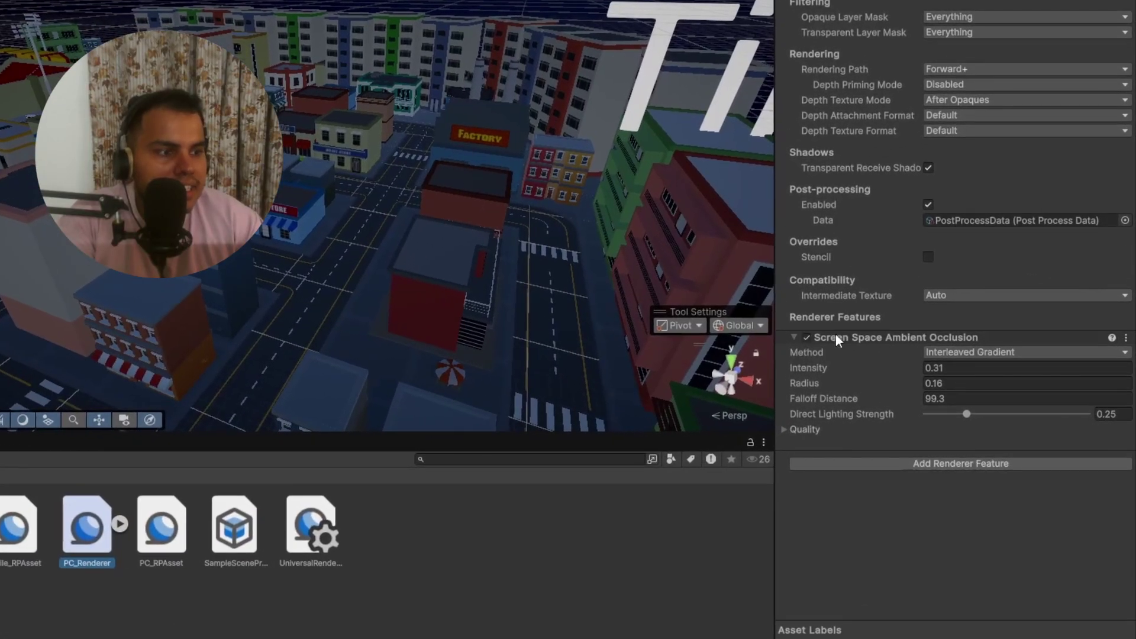
Step: Set PC_Renderer's SSAO Direct Lighting Strength to 0.269 and Intensity to 2.16
{"action": "left_click", "coordinate": [970, 414]}
{"action": "left_click", "coordinate": [936, 367]}
{"action": "type", "text": "28.9"}
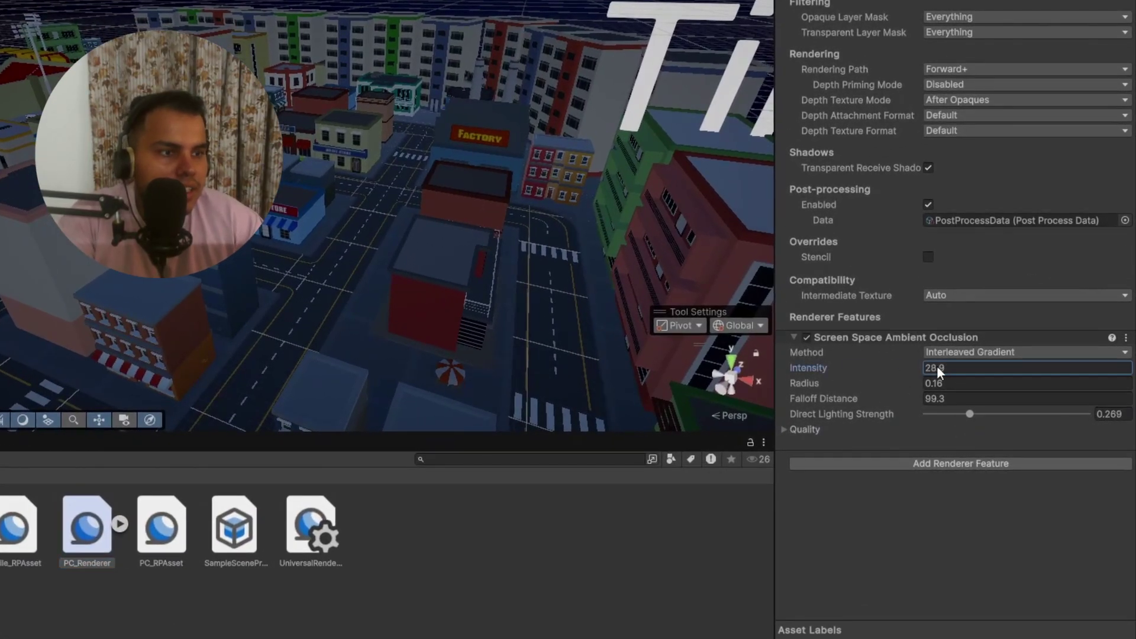
{"action": "key", "text": "BackSpace"}
{"action": "key", "text": "BackSpace"}
{"action": "key", "text": "BackSpace"}
{"action": "key", "text": "BackSpace"}
{"action": "type", "text": "0"}
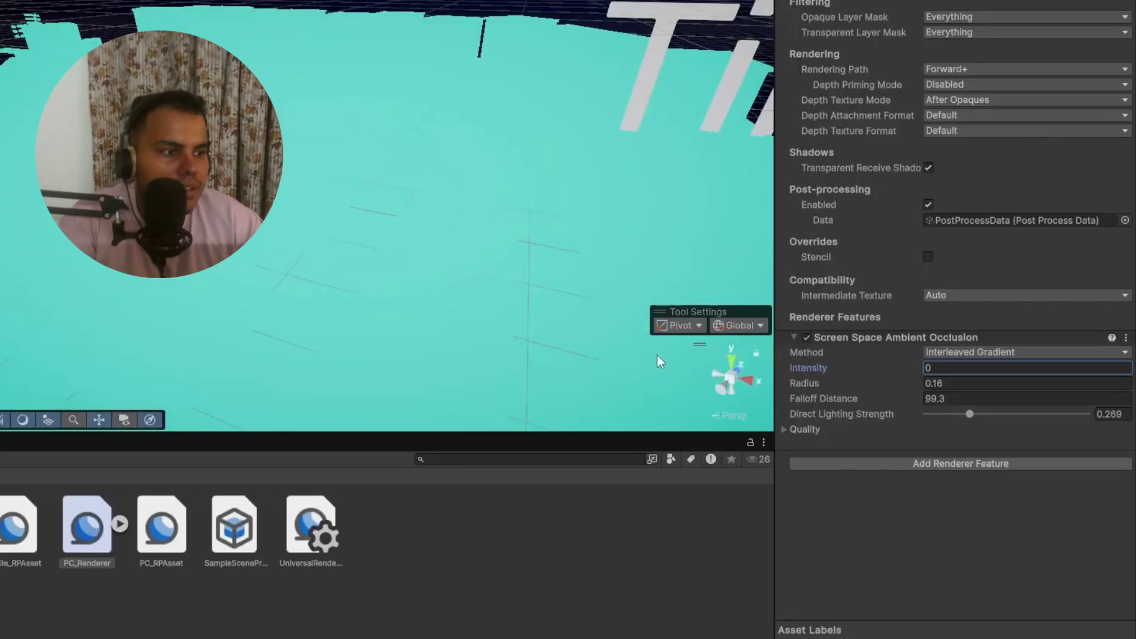
{"action": "key", "text": "BackSpace"}
{"action": "type", "text": "2.16"}
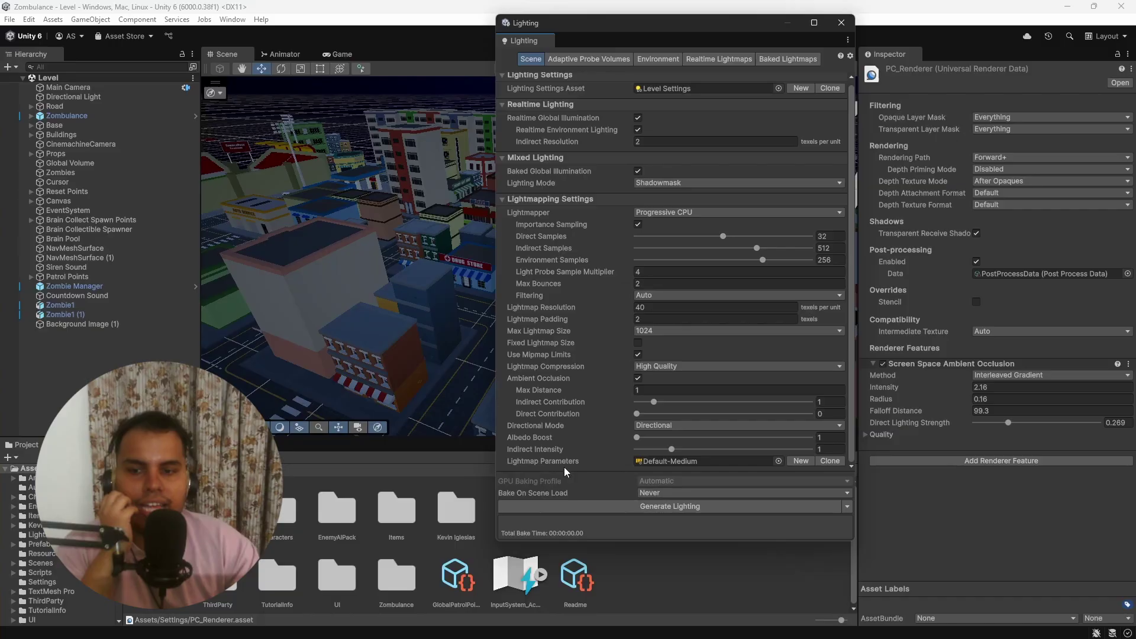
Step: Show the Default-Medium lightmap parameters in the Inspector and shift the Lighting window left
{"action": "mouse_move", "coordinate": [539, 440]}
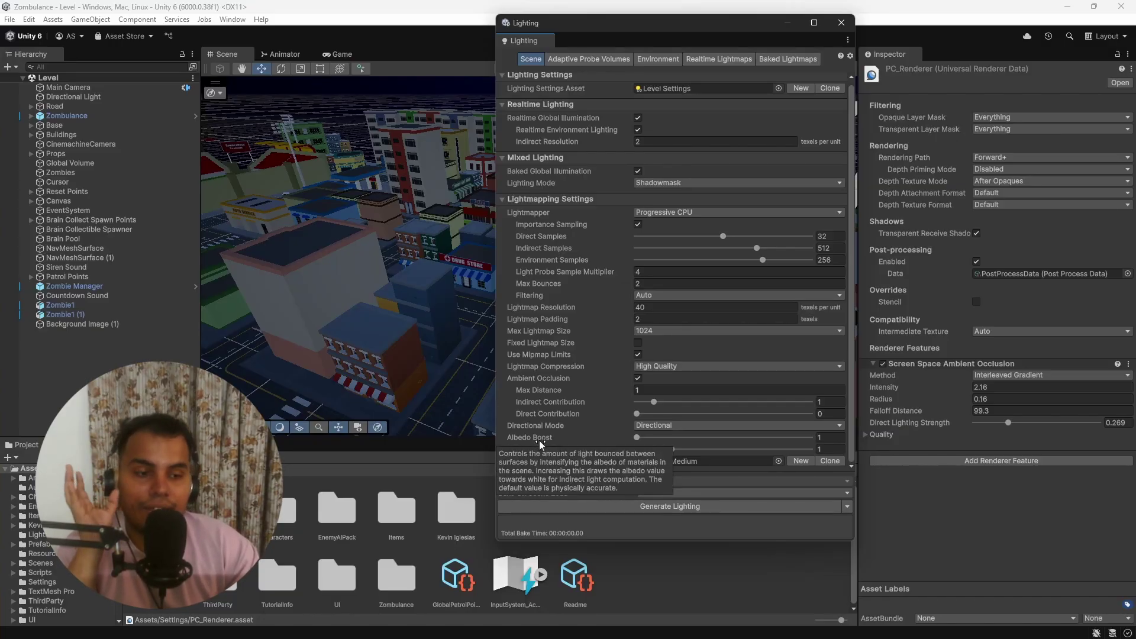
{"action": "mouse_move", "coordinate": [574, 450]}
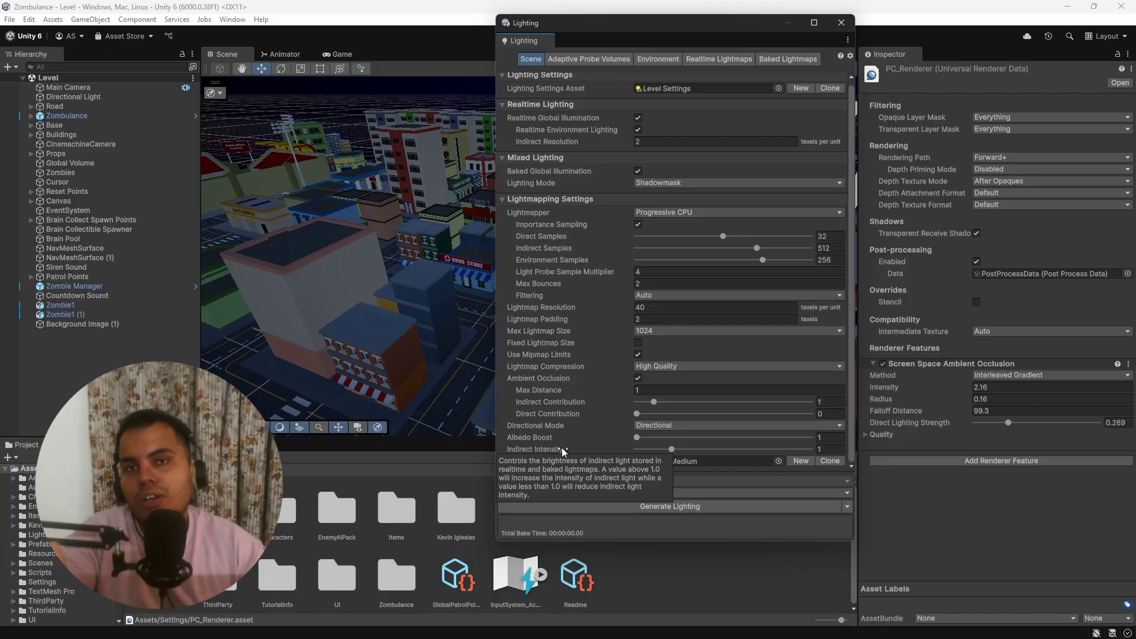
{"action": "double_click", "coordinate": [669, 461]}
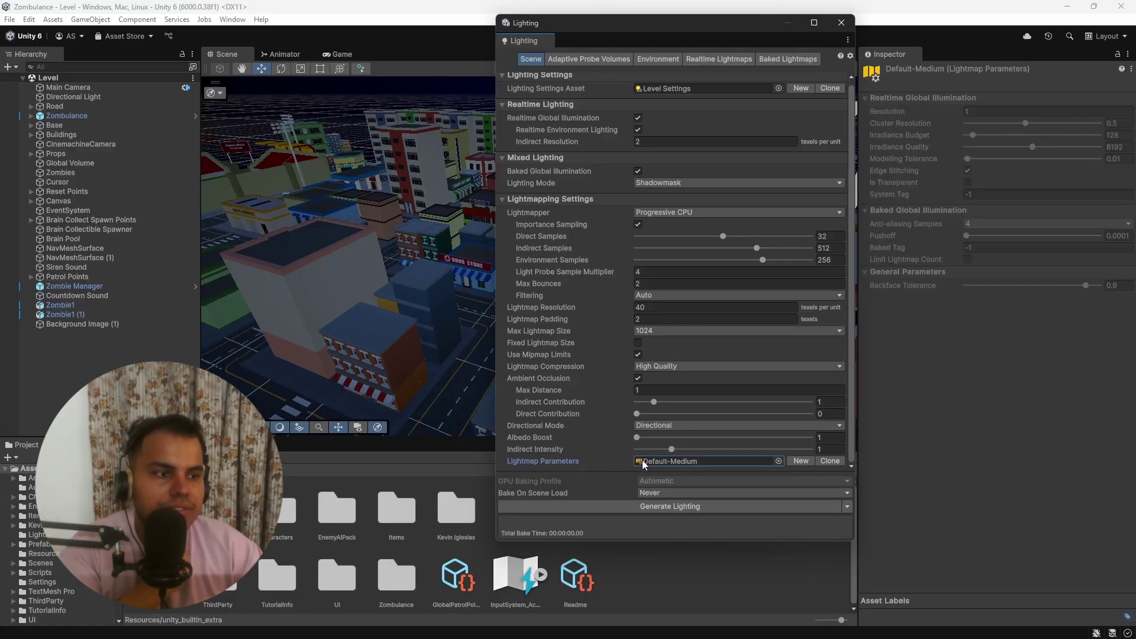
{"action": "left_click_drag", "start_coordinate": [718, 22], "coordinate": [633, 24]}
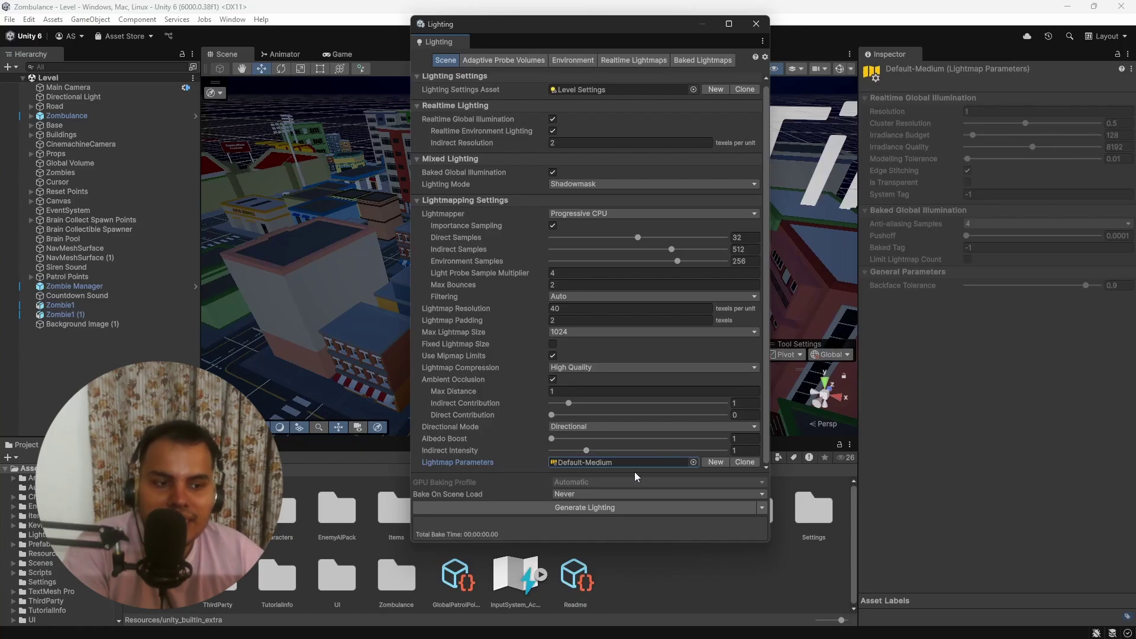
Step: Keep Default-Medium lightmap parameters and switch the lightmapper to Progressive GPU
{"action": "left_click", "coordinate": [694, 462]}
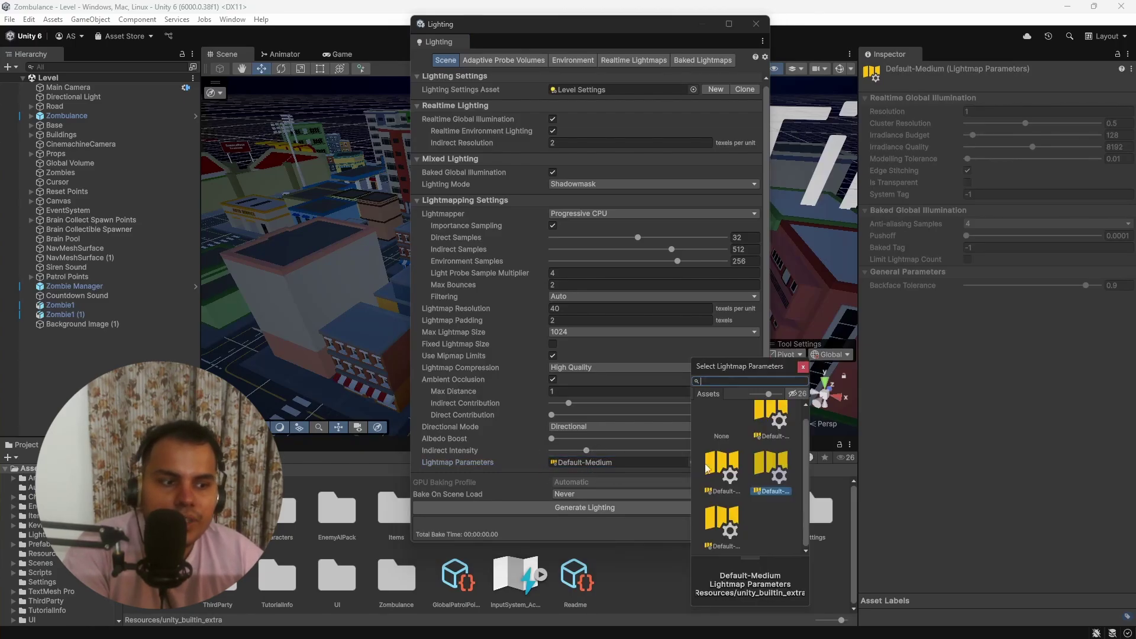
{"action": "left_click", "coordinate": [721, 521]}
{"action": "left_click", "coordinate": [772, 424]}
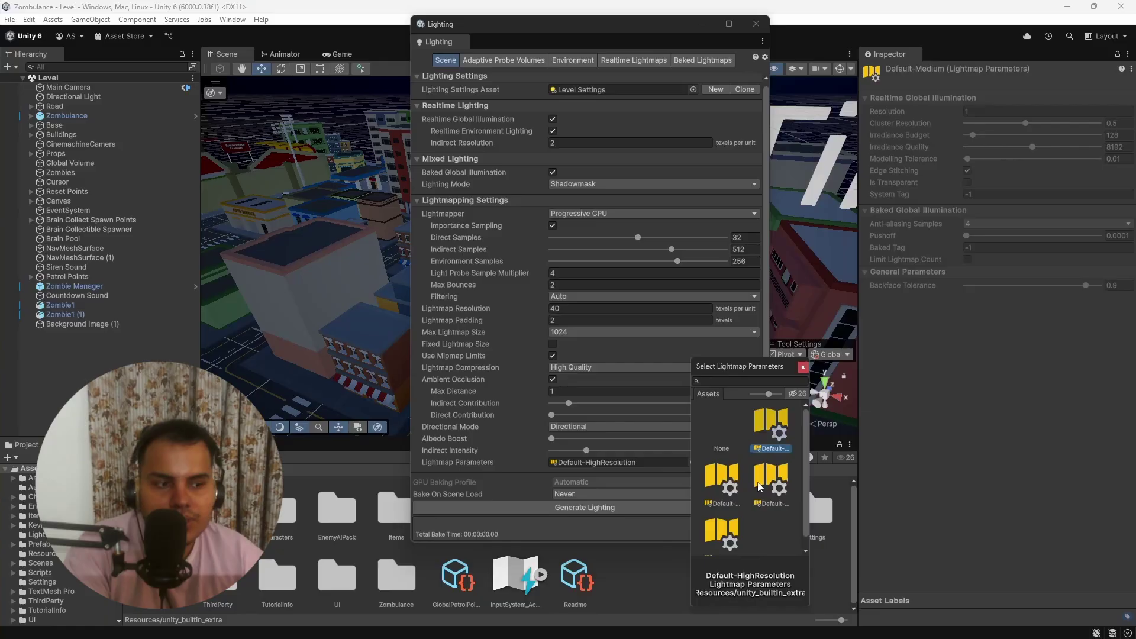
{"action": "left_click", "coordinate": [567, 446]}
{"action": "scroll", "coordinate": [495, 403], "scroll_direction": "up", "scroll_amount": 1}
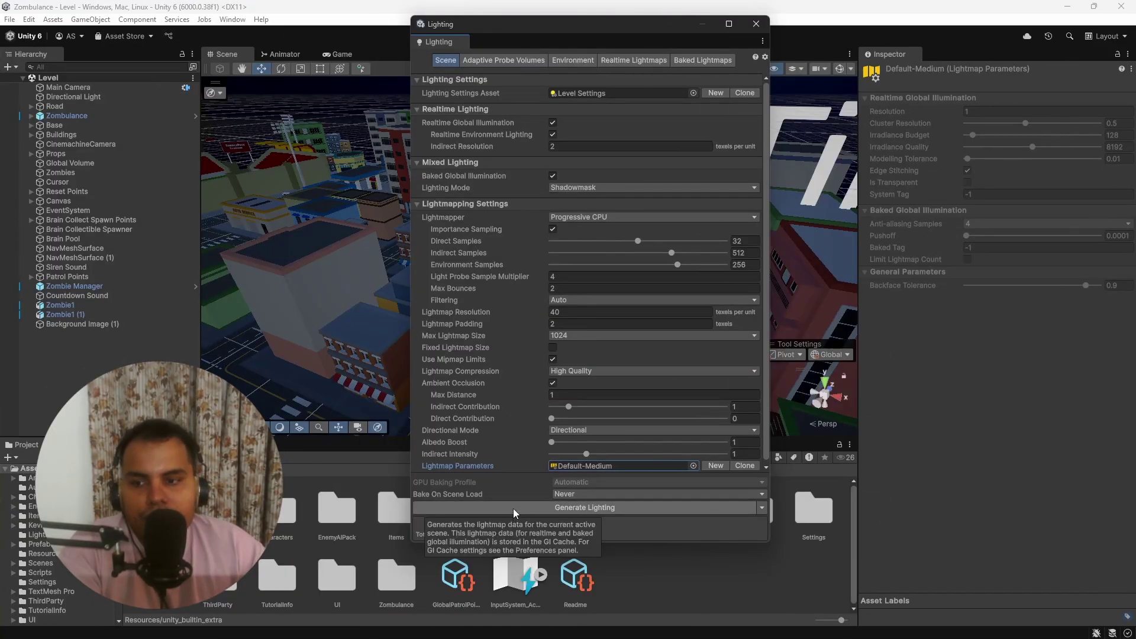
{"action": "left_click", "coordinate": [581, 217]}
{"action": "left_click", "coordinate": [581, 229]}
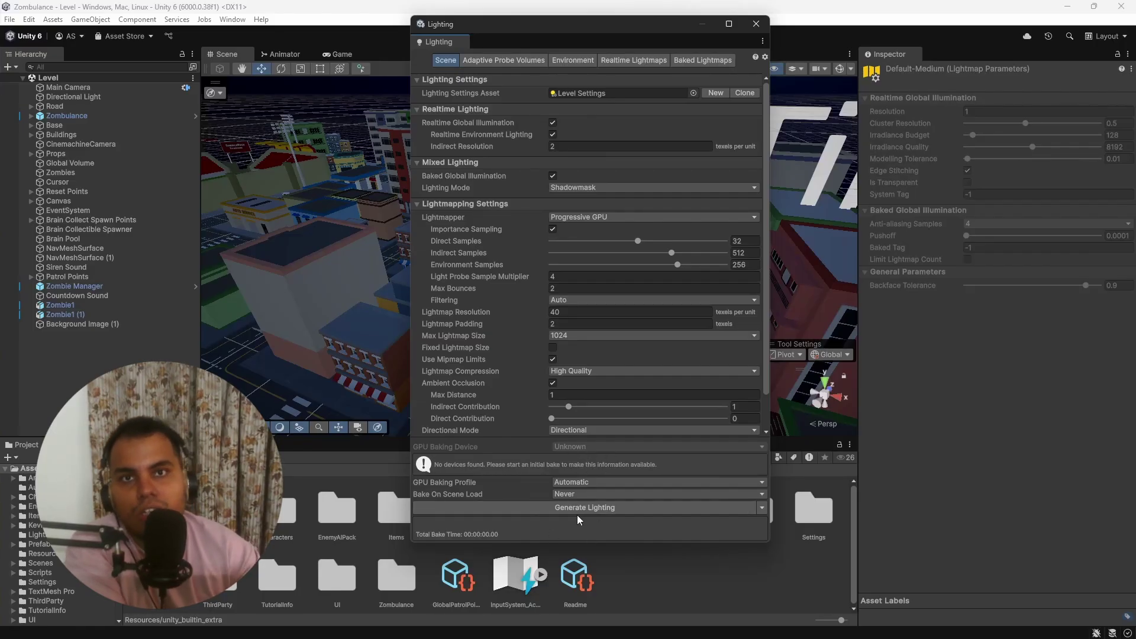
Step: Keep GPU Baking Profile on Automatic and review the Generate Lighting extra options
{"action": "left_click", "coordinate": [569, 482]}
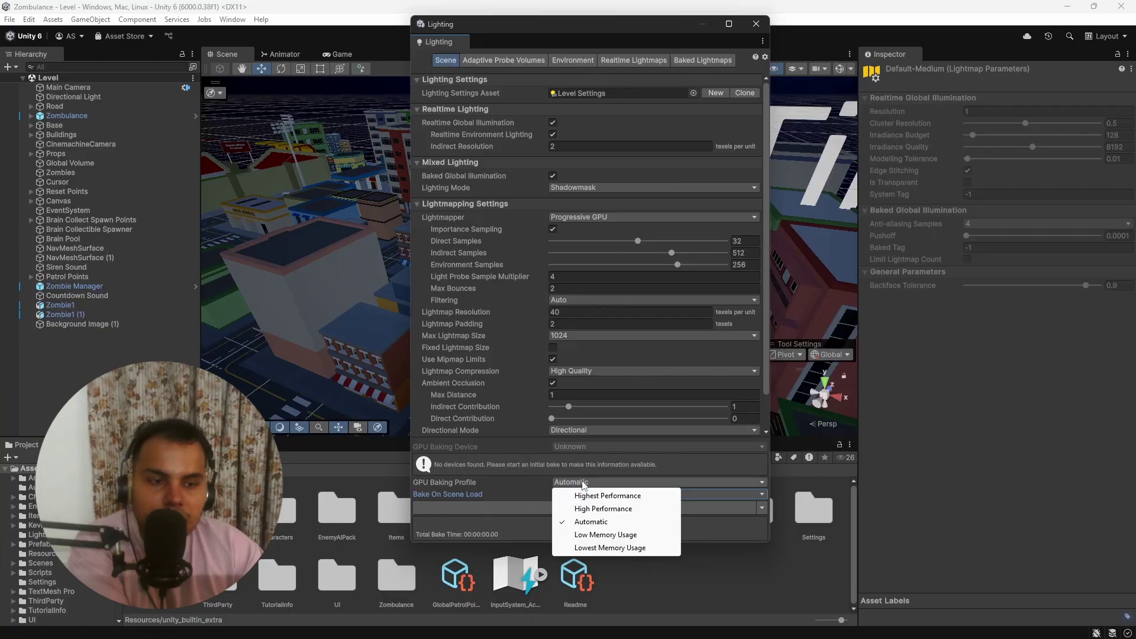
{"action": "left_click", "coordinate": [568, 522]}
{"action": "left_click", "coordinate": [567, 483]}
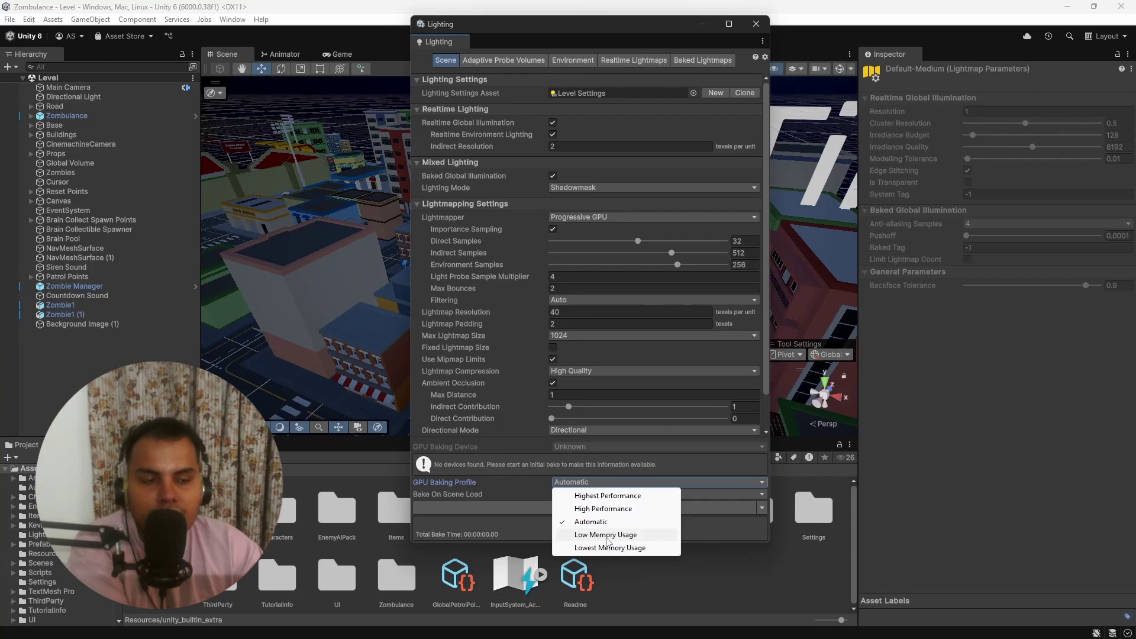
{"action": "left_click", "coordinate": [763, 510]}
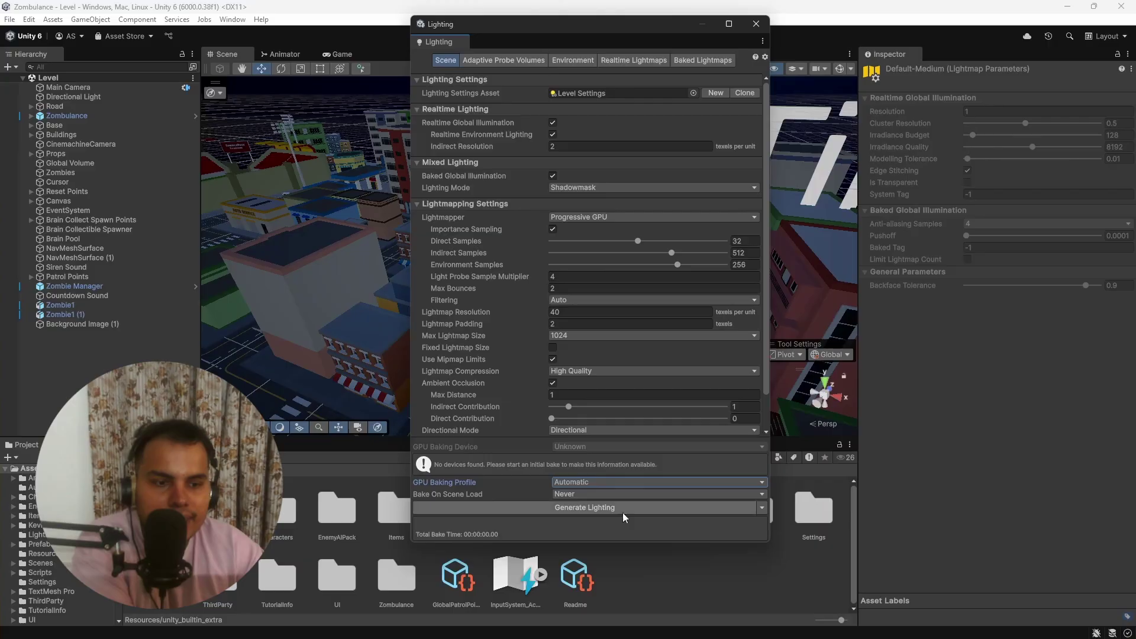
{"action": "left_click", "coordinate": [763, 509]}
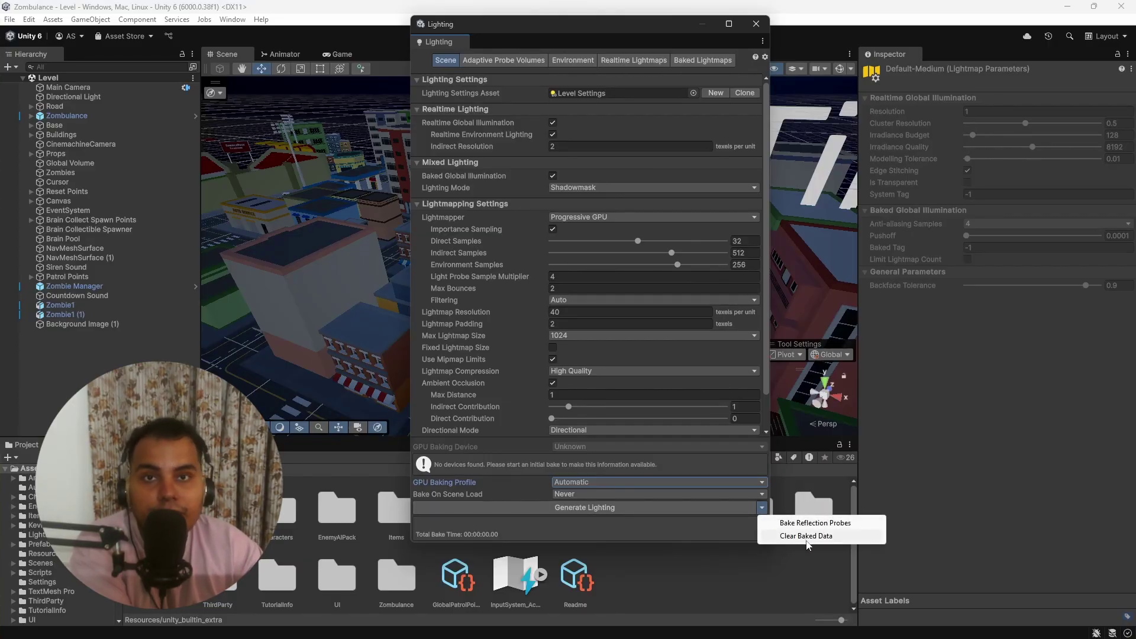
{"action": "left_click", "coordinate": [568, 61]}
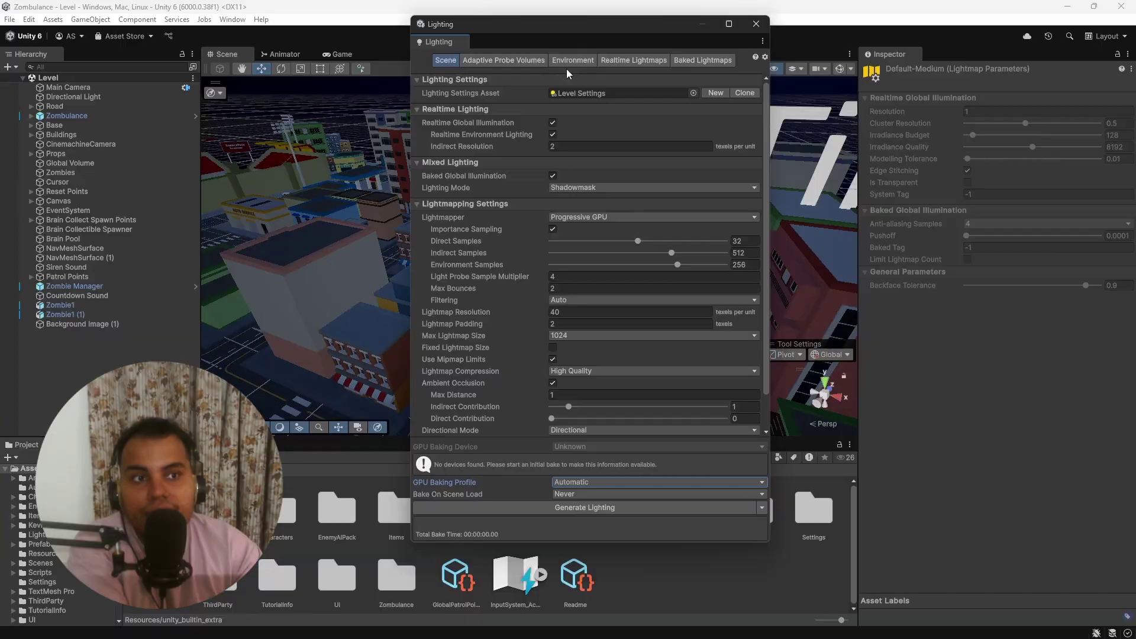
Step: In the Environment settings, toggle the scene skybox off and on, then set Directional Light as Sun Source
{"action": "left_click", "coordinate": [571, 61]}
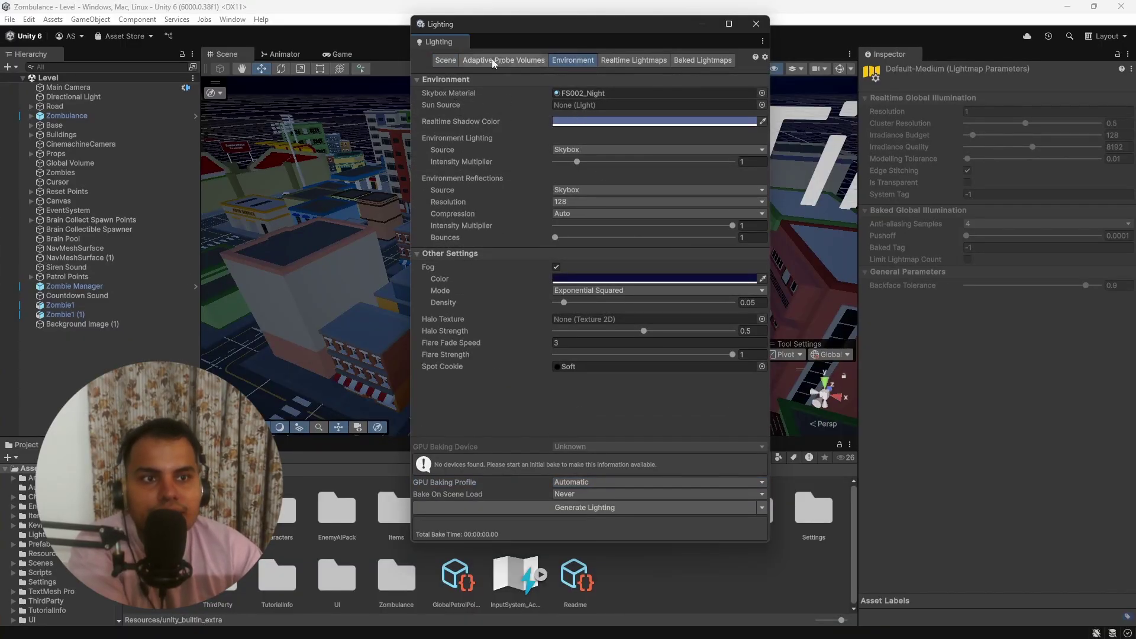
{"action": "left_click_drag", "start_coordinate": [521, 27], "coordinate": [808, 45]}
{"action": "right_click_drag", "start_coordinate": [523, 233], "coordinate": [351, 208]}
{"action": "left_click_drag", "start_coordinate": [793, 42], "coordinate": [897, 51]}
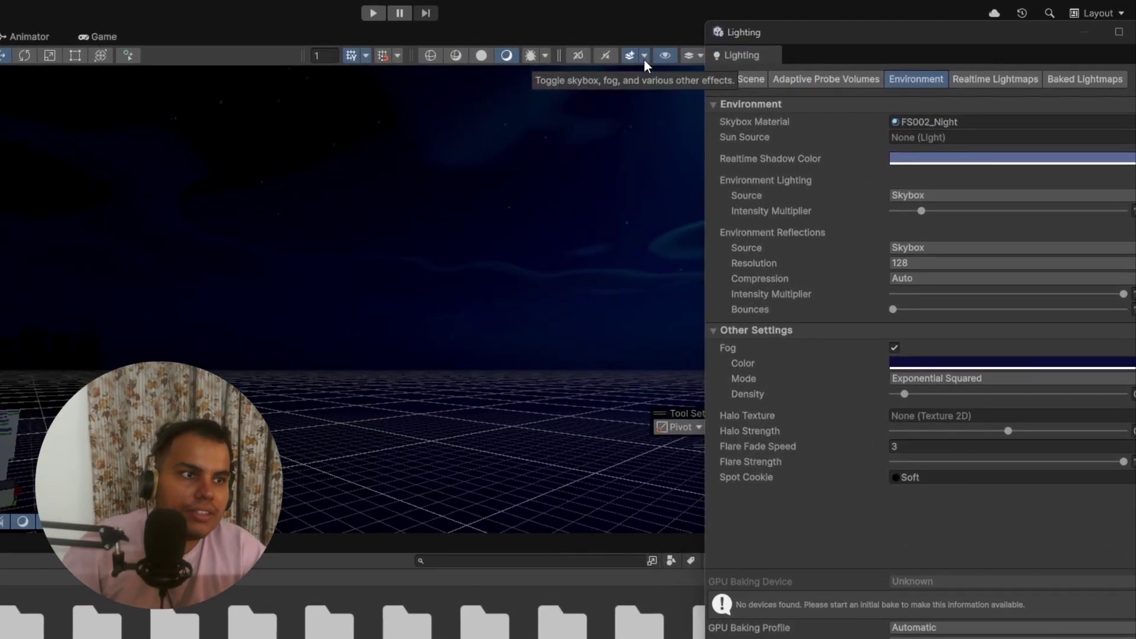
{"action": "left_click", "coordinate": [648, 57]}
{"action": "left_click", "coordinate": [631, 70]}
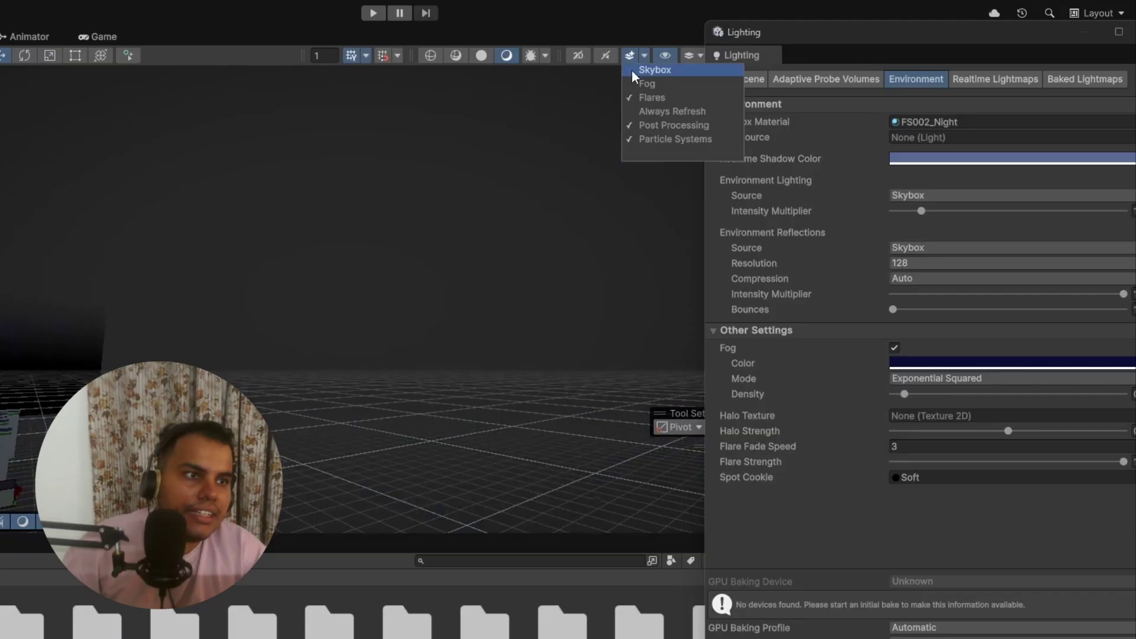
{"action": "left_click", "coordinate": [637, 69]}
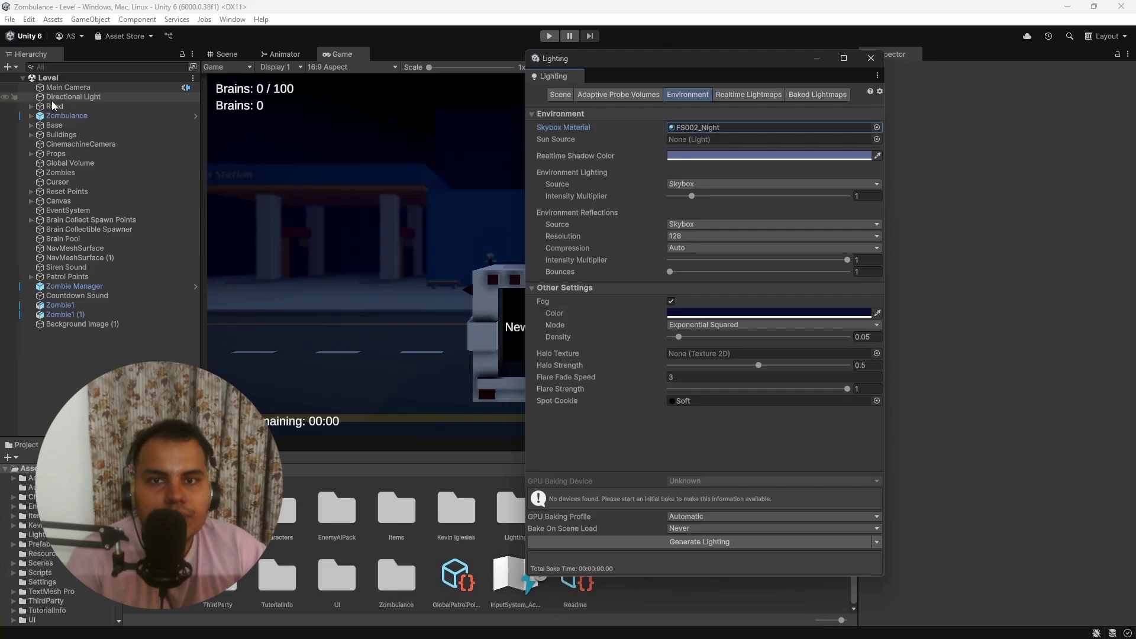
{"action": "left_click_drag", "start_coordinate": [567, 119], "coordinate": [678, 142]}
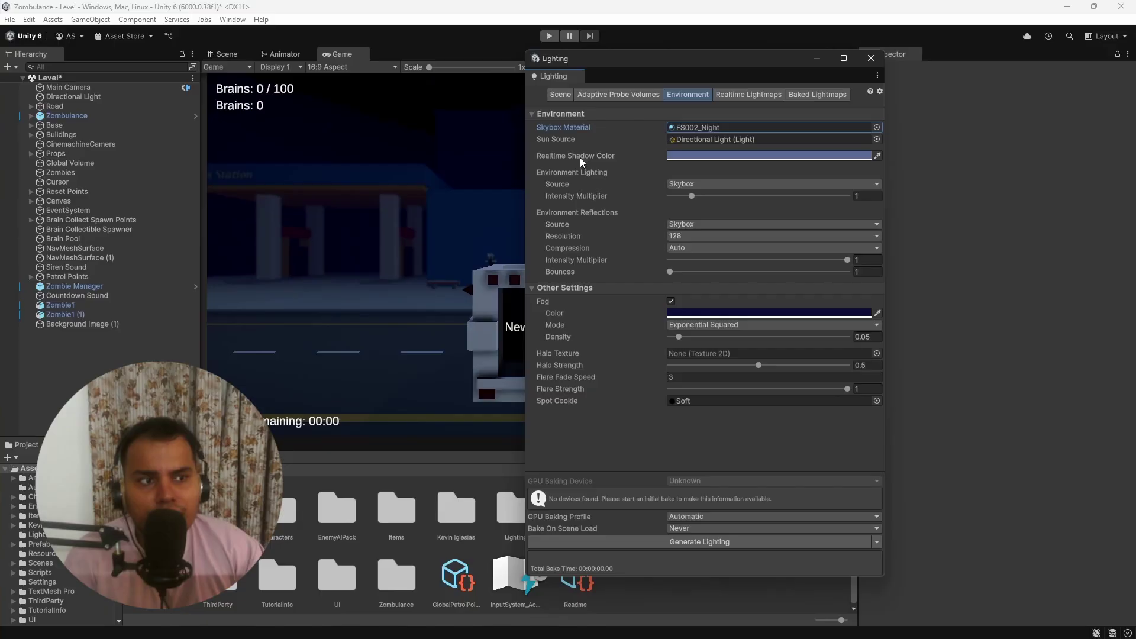
Step: Tint Realtime Shadow Color brown and try a Color environment source with a vivid red ambient
{"action": "left_click", "coordinate": [708, 151]}
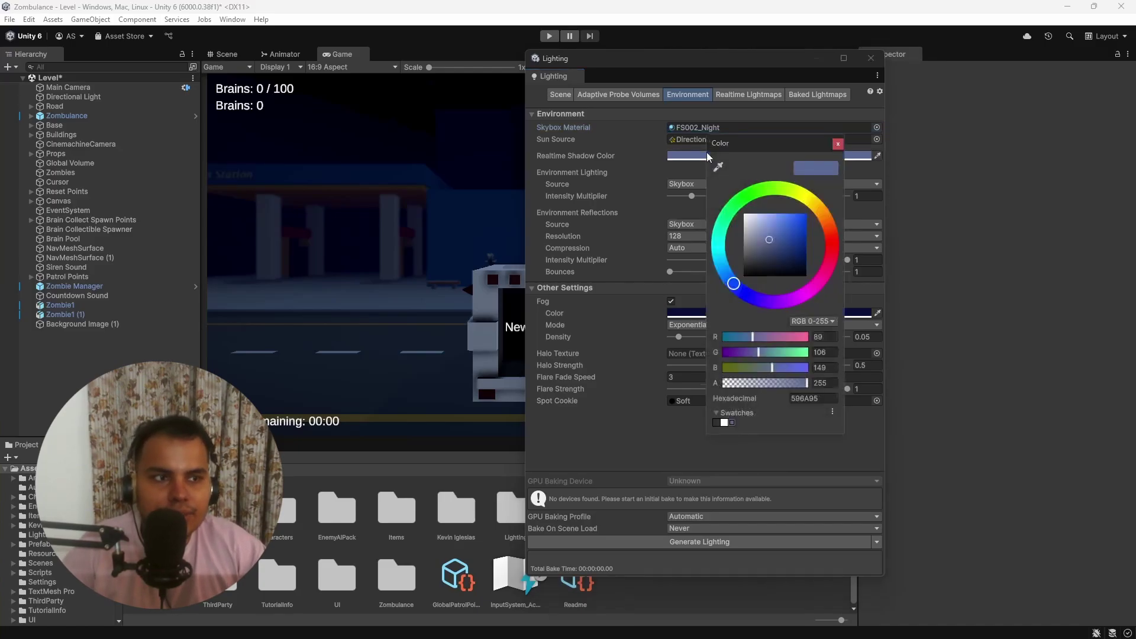
{"action": "left_click", "coordinate": [707, 152]}
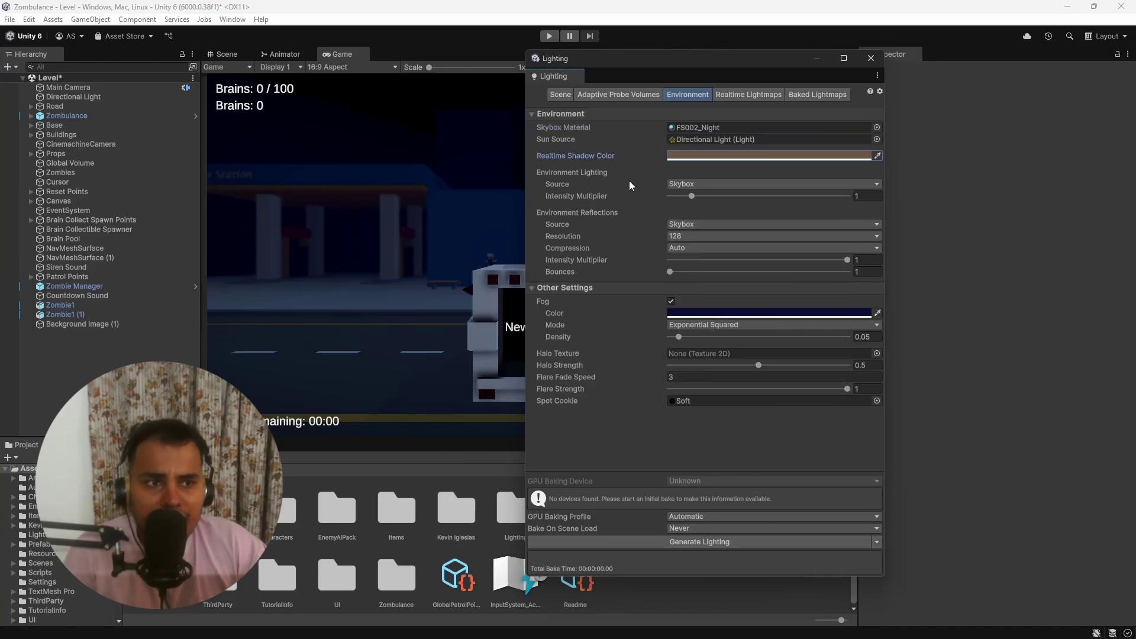
{"action": "left_click", "coordinate": [682, 182]}
{"action": "left_click", "coordinate": [689, 224]}
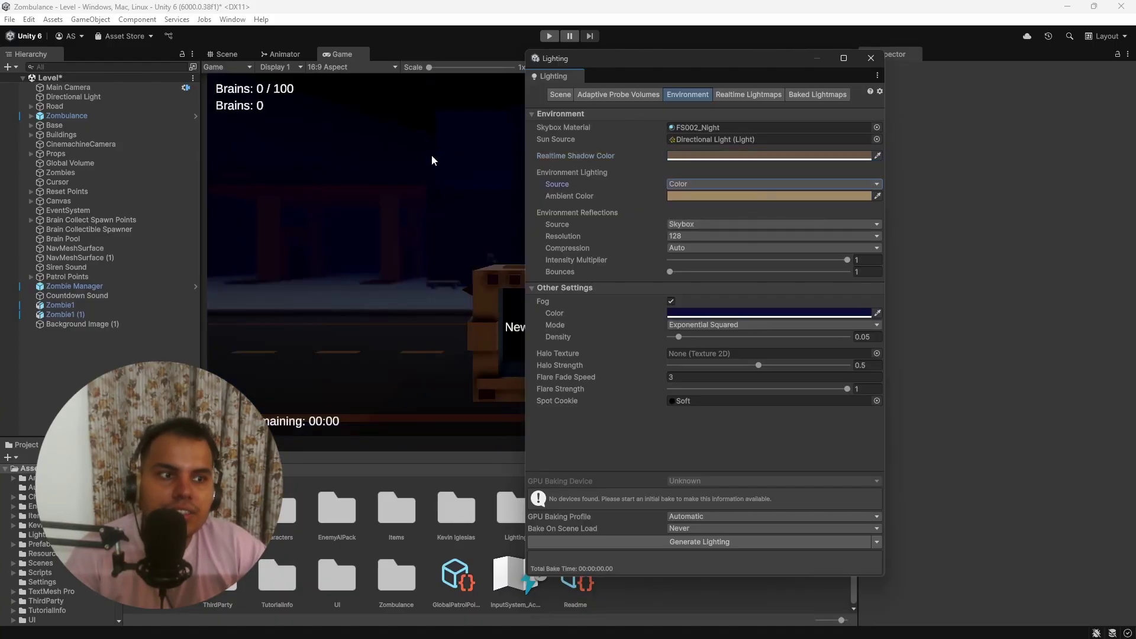
{"action": "left_click", "coordinate": [691, 197]}
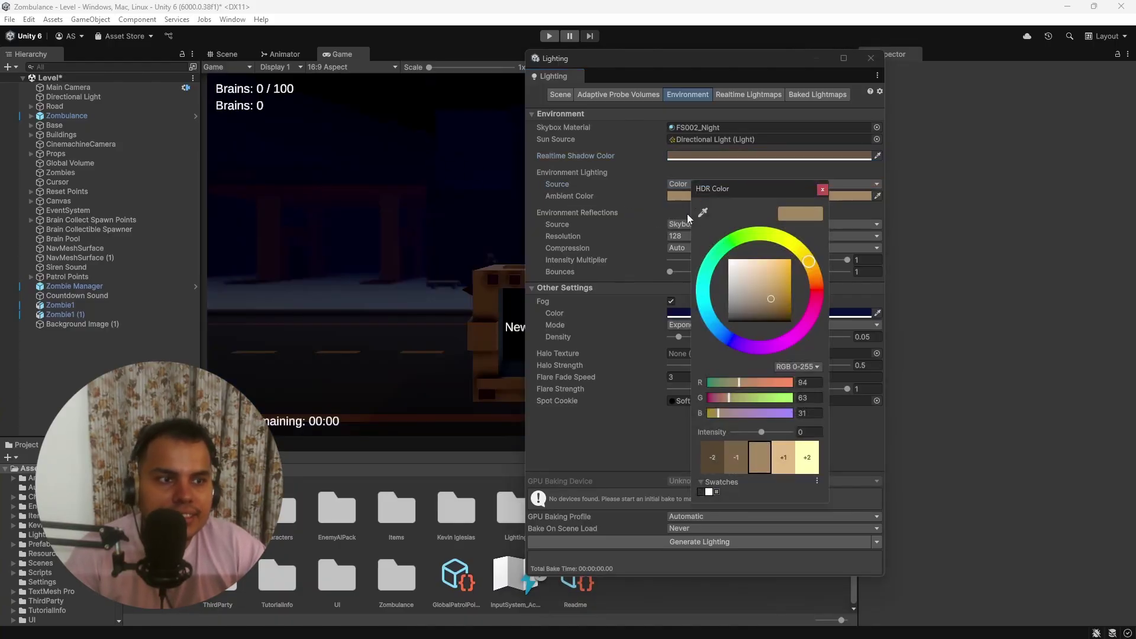
{"action": "left_click", "coordinate": [810, 298]}
{"action": "left_click", "coordinate": [793, 258]}
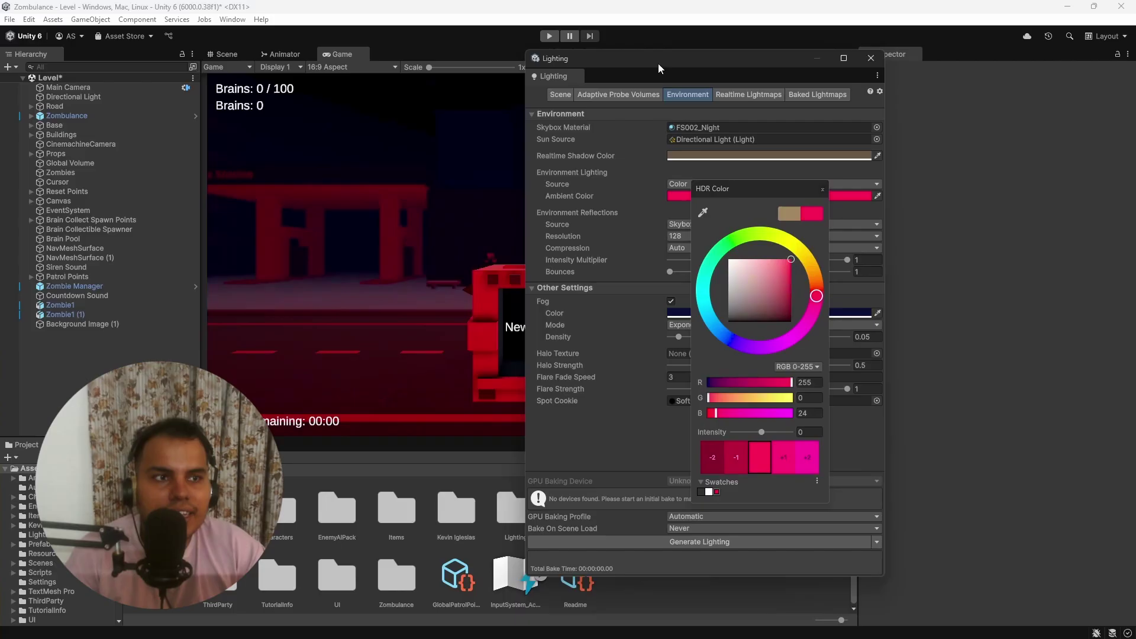
Step: Preview Gradient environment lighting, then set the Environment Lighting Source back to Skybox
{"action": "left_click_drag", "start_coordinate": [658, 63], "coordinate": [870, 71]}
{"action": "left_click", "coordinate": [909, 193]}
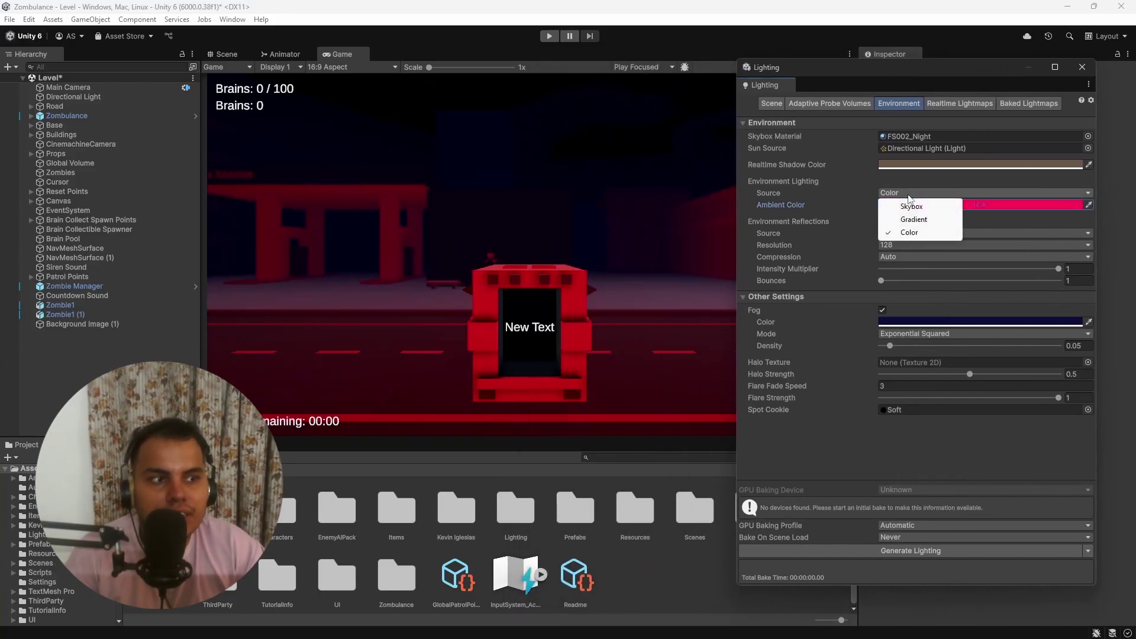
{"action": "left_click", "coordinate": [913, 219]}
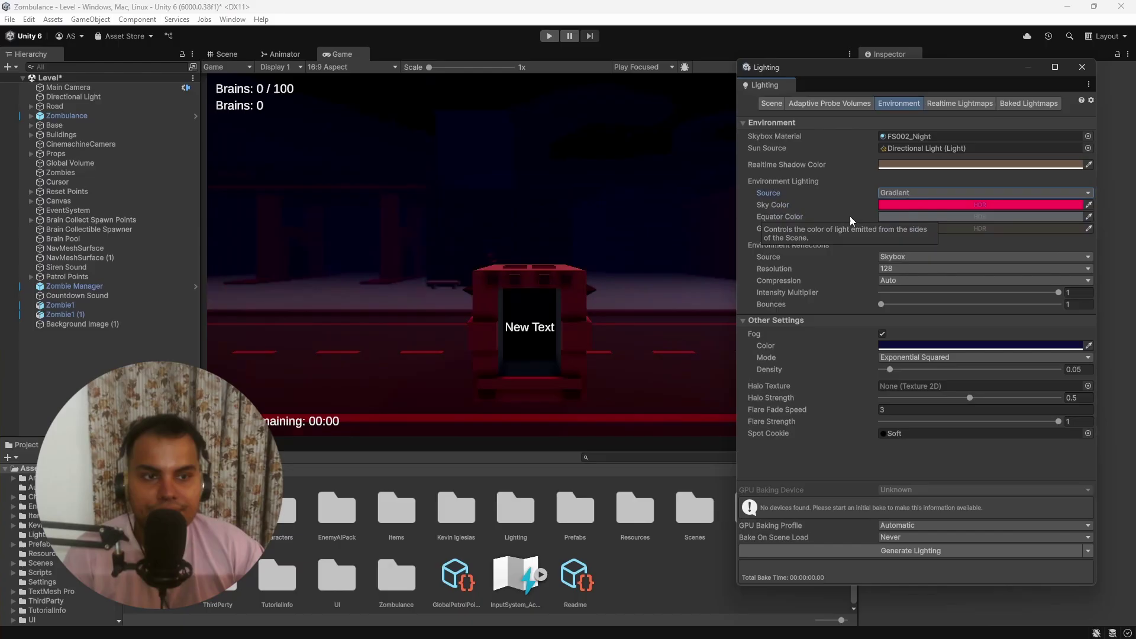
{"action": "left_click", "coordinate": [944, 195]}
{"action": "left_click", "coordinate": [902, 206]}
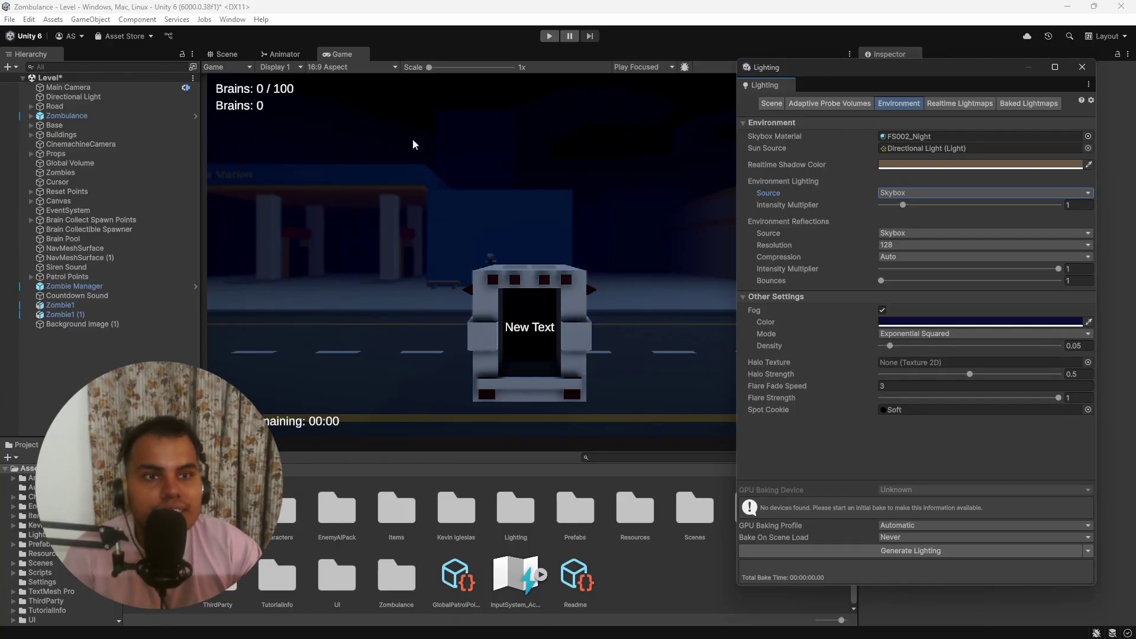
Step: Set environment reflections to resolution 512 with Auto compression and 2 bounces
{"action": "left_click", "coordinate": [900, 233]}
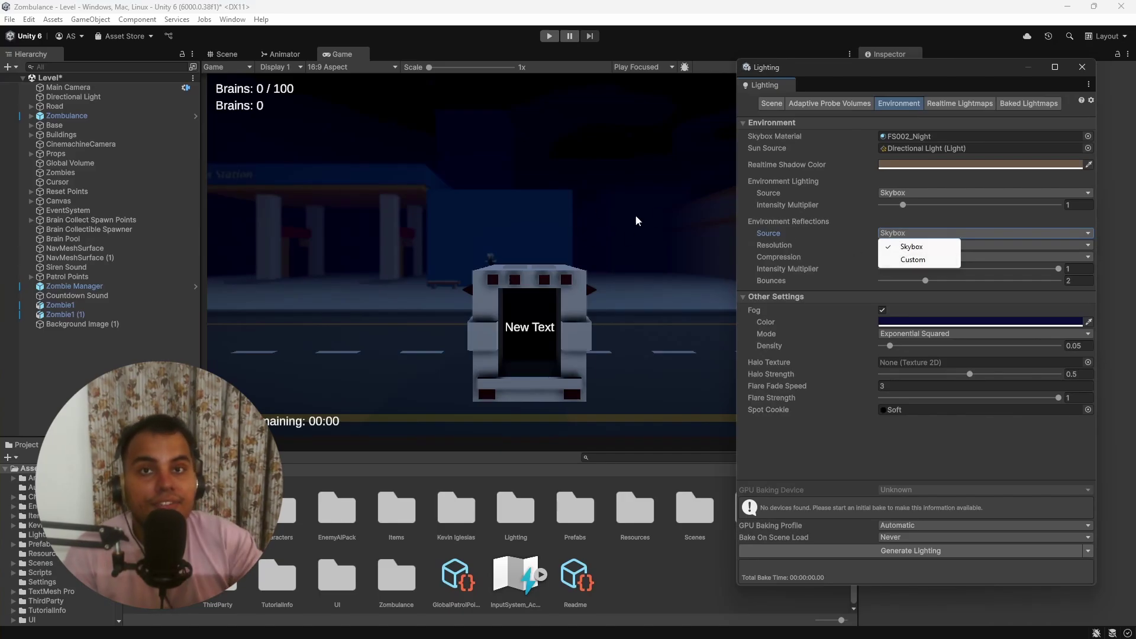
{"action": "left_click", "coordinate": [950, 245]}
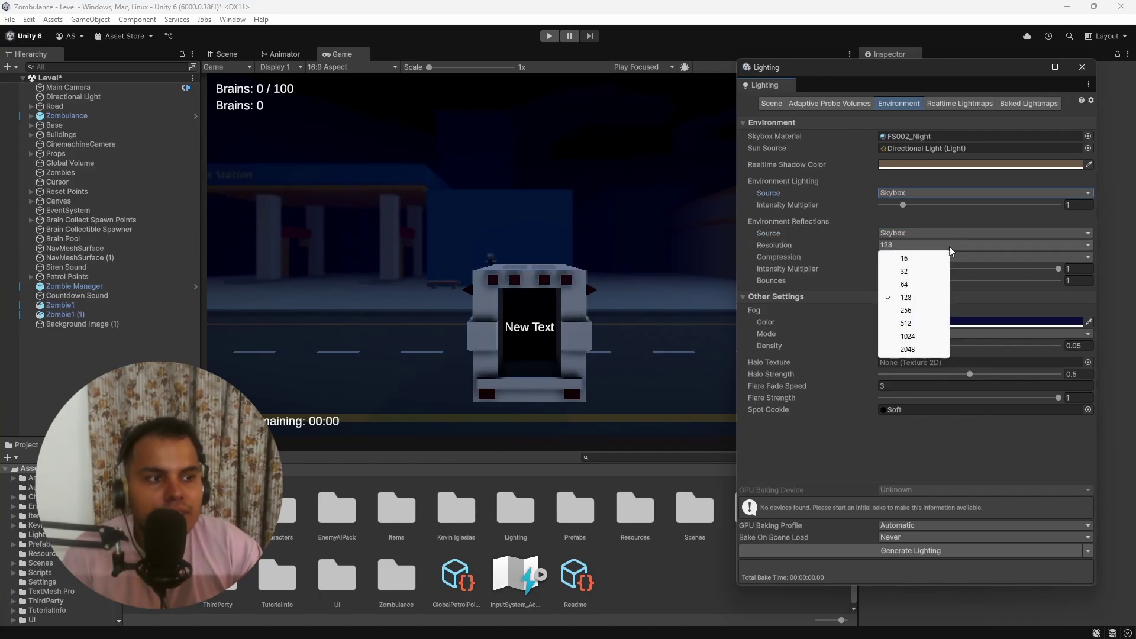
{"action": "left_click", "coordinate": [923, 323]}
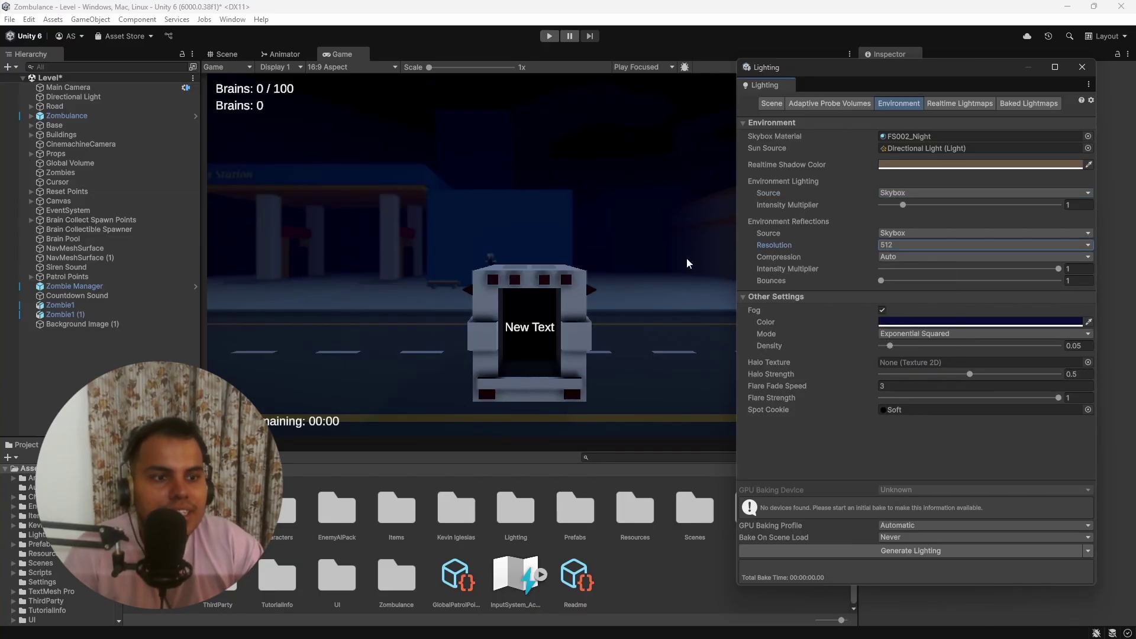
{"action": "left_click", "coordinate": [894, 258]}
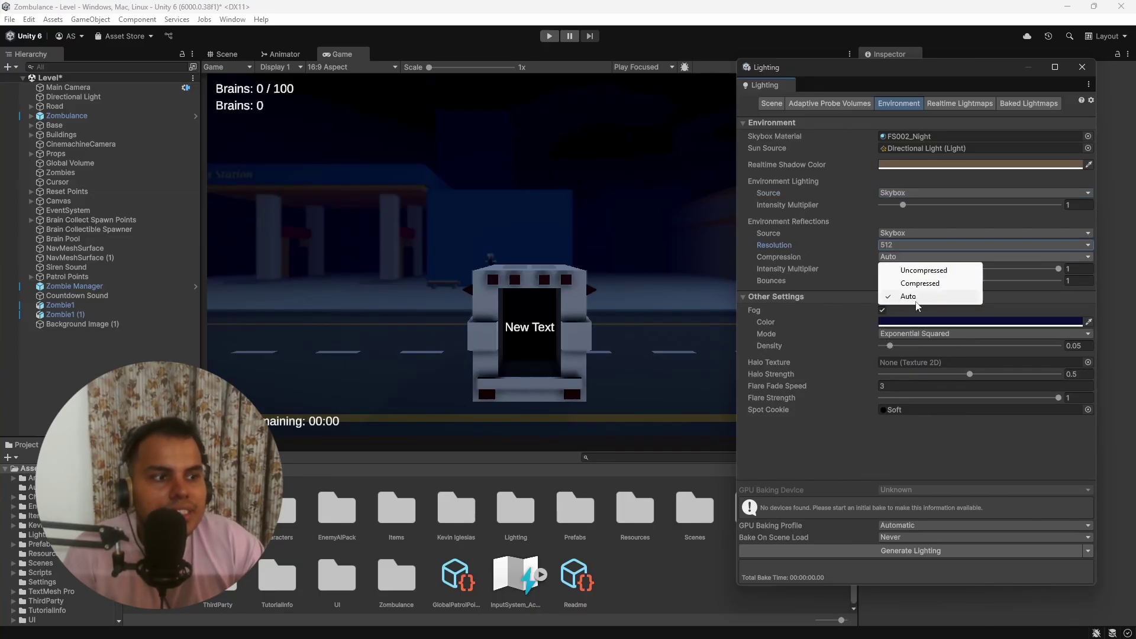
{"action": "left_click", "coordinate": [993, 292]}
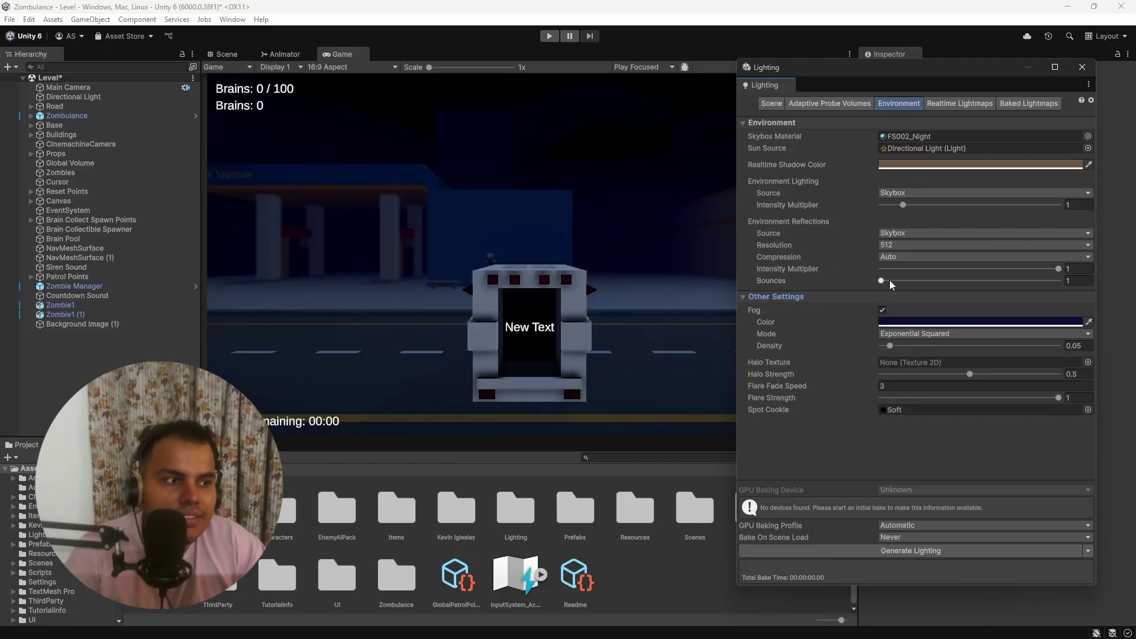
{"action": "left_click", "coordinate": [890, 282]}
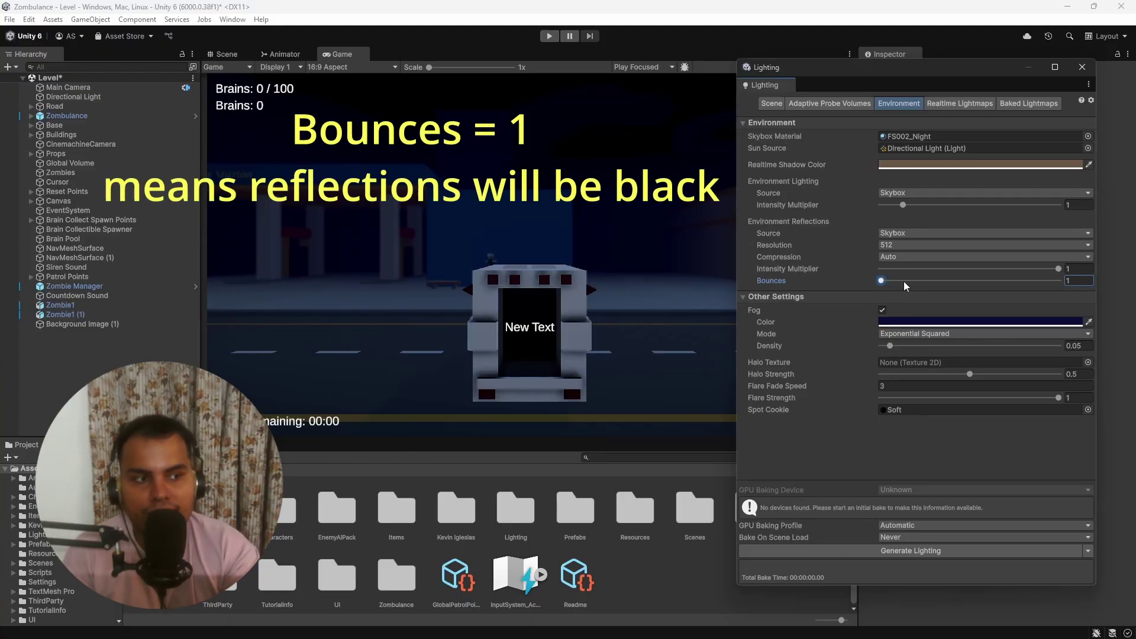
{"action": "left_click_drag", "start_coordinate": [903, 282], "coordinate": [915, 279]}
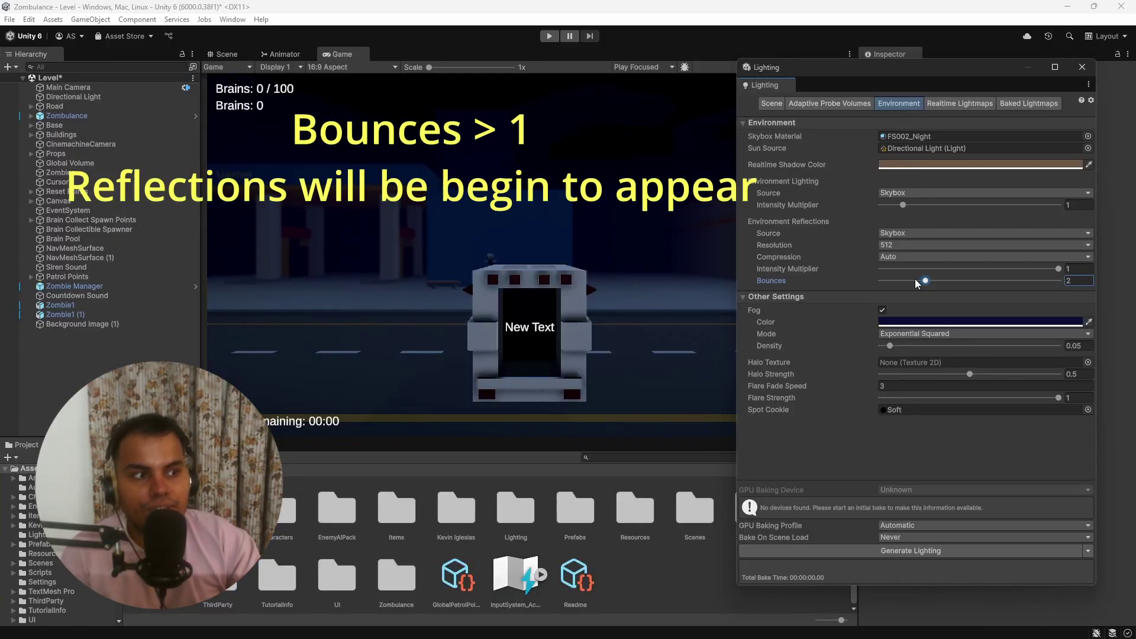
{"action": "left_click_drag", "start_coordinate": [937, 280], "coordinate": [887, 304]}
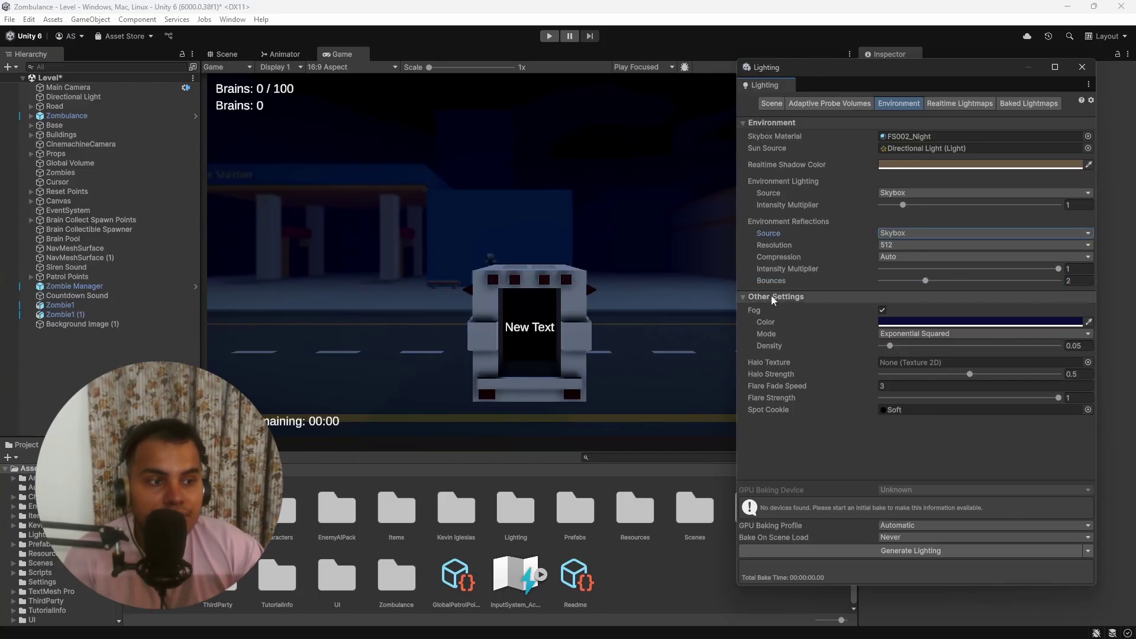
Step: Toggle fog off and on, try Linear and Exponential modes, ending on Exponential Squared
{"action": "left_click", "coordinate": [882, 310]}
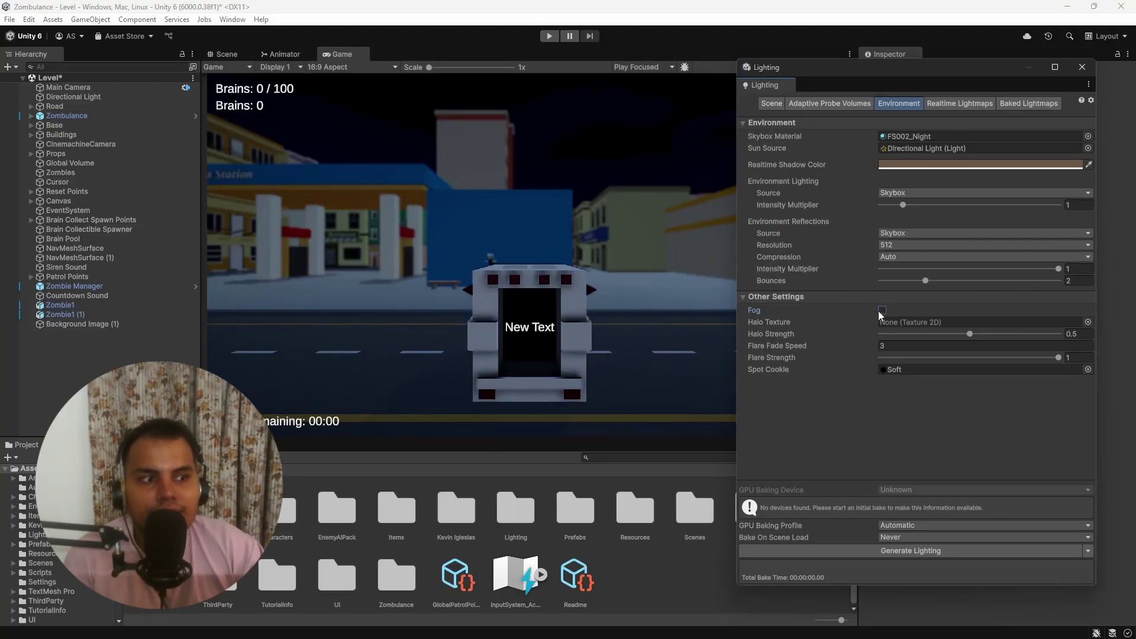
{"action": "left_click", "coordinate": [885, 310]}
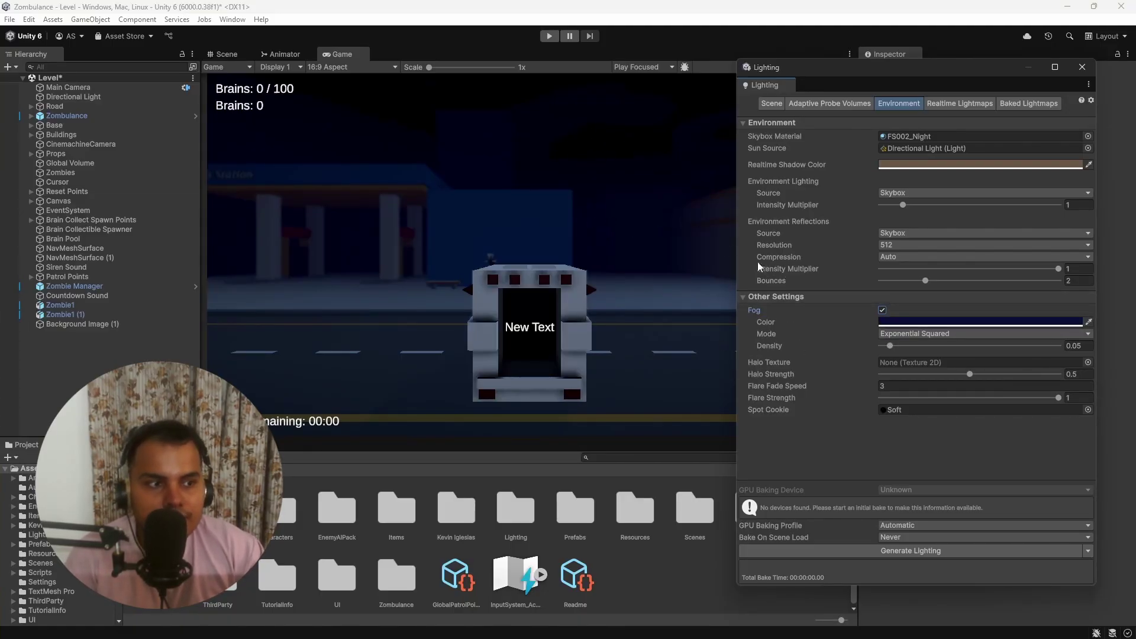
{"action": "left_click", "coordinate": [908, 334]}
{"action": "left_click", "coordinate": [909, 349]}
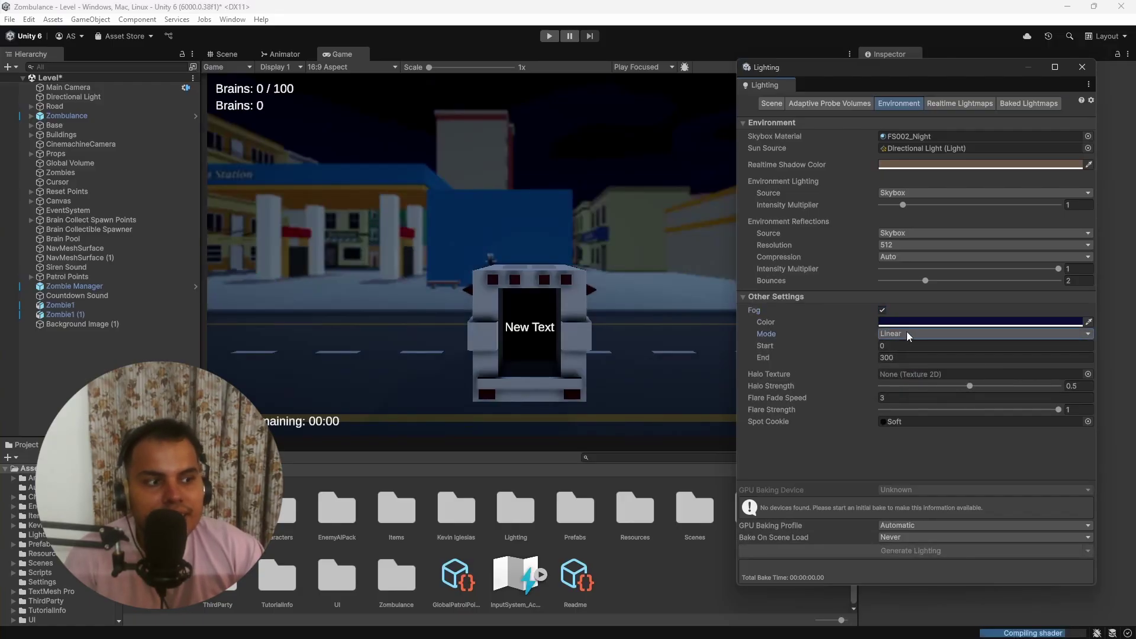
{"action": "left_click", "coordinate": [907, 334]}
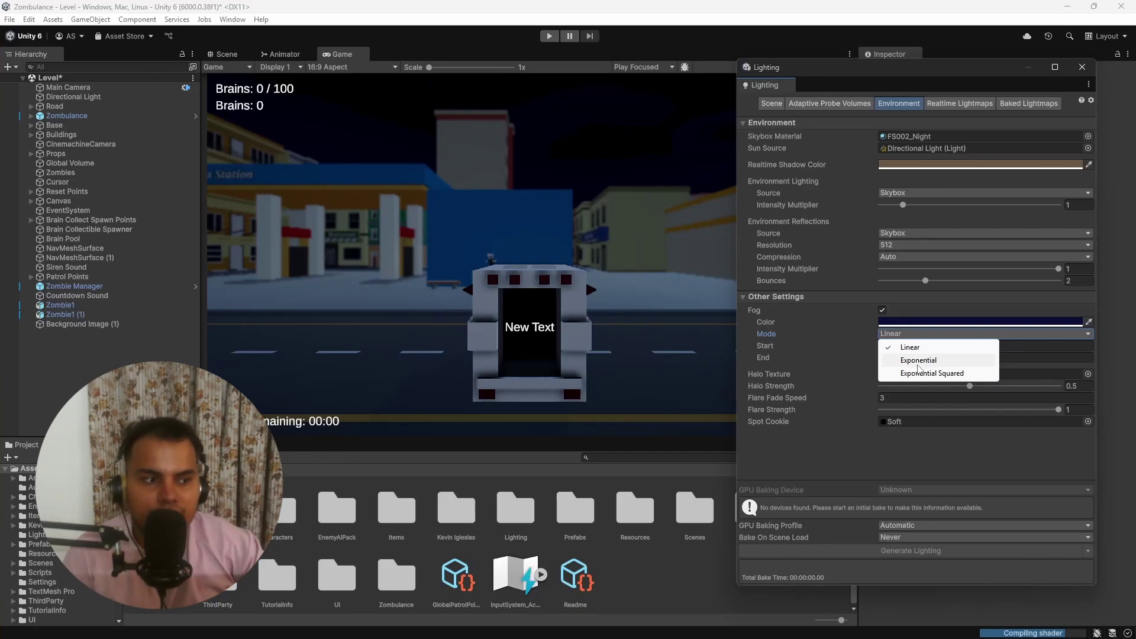
{"action": "left_click", "coordinate": [918, 364]}
{"action": "left_click", "coordinate": [921, 336]}
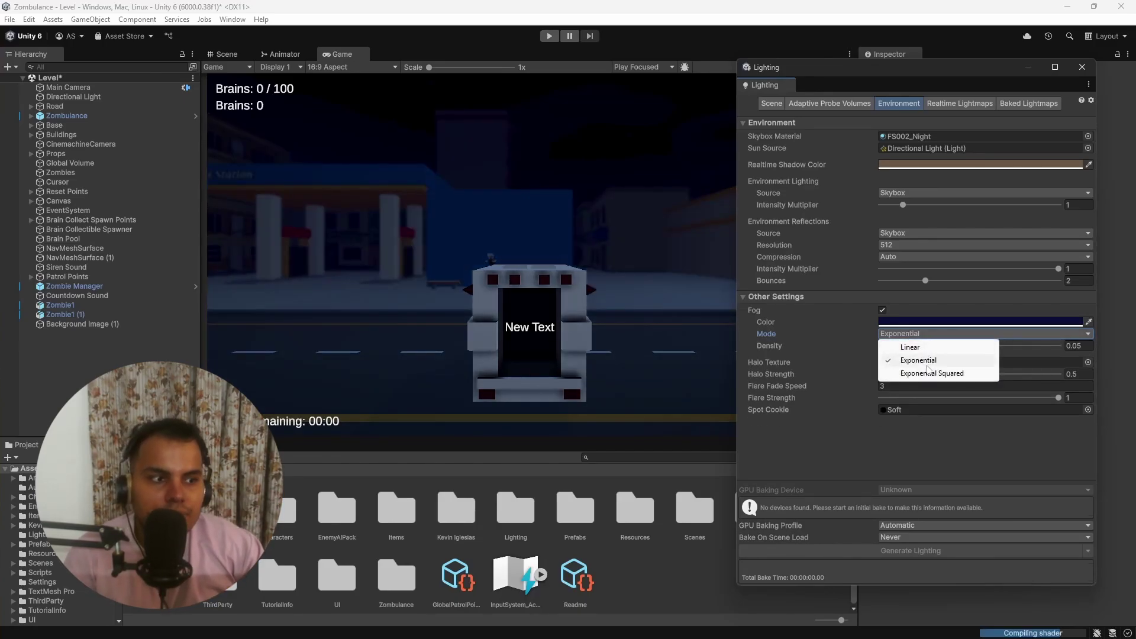
{"action": "left_click", "coordinate": [928, 372]}
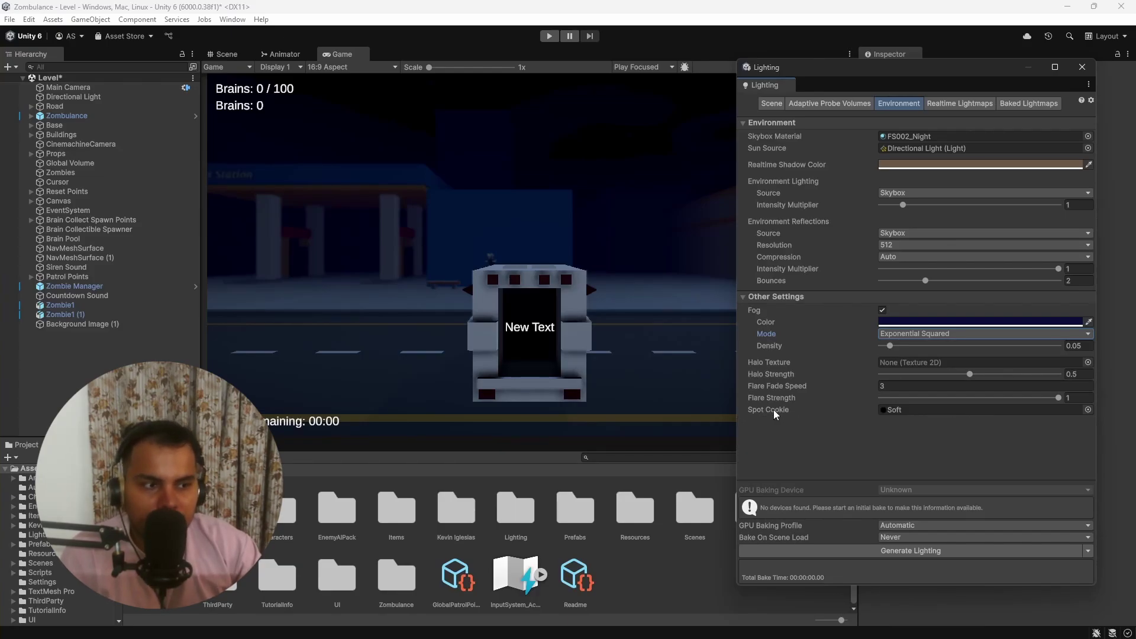
{"action": "mouse_move", "coordinate": [773, 407]}
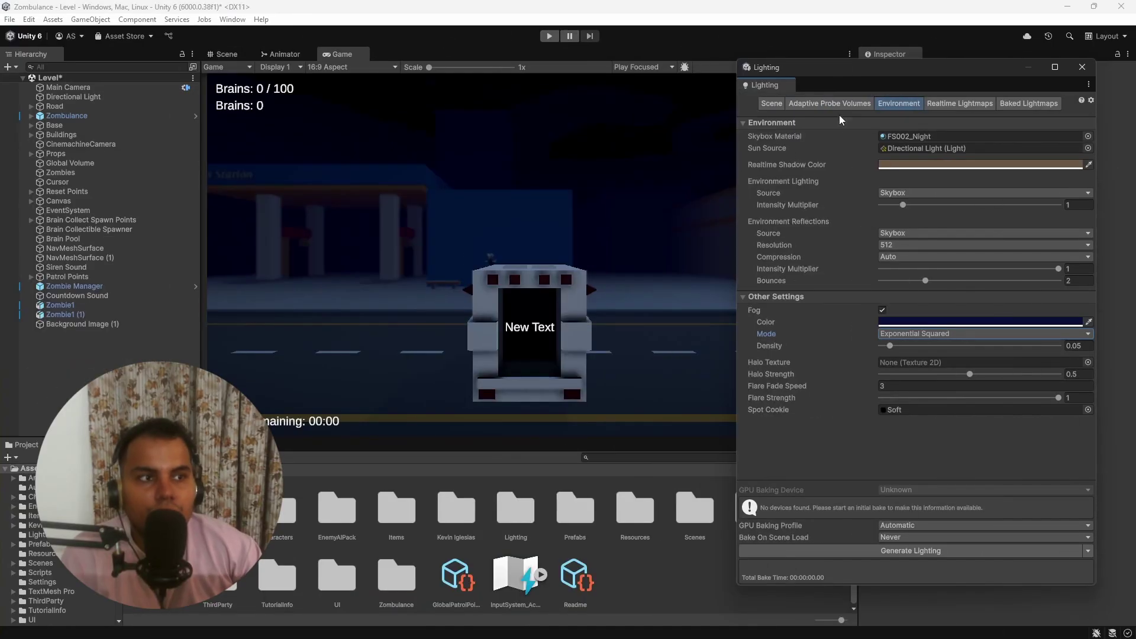
Step: Show Adaptive Probe Volumes settings and inspect PC_RPAsset, keeping Light Probe System on Light Probe Groups
{"action": "left_click", "coordinate": [830, 103]}
{"action": "left_click_drag", "start_coordinate": [822, 69], "coordinate": [668, 67]}
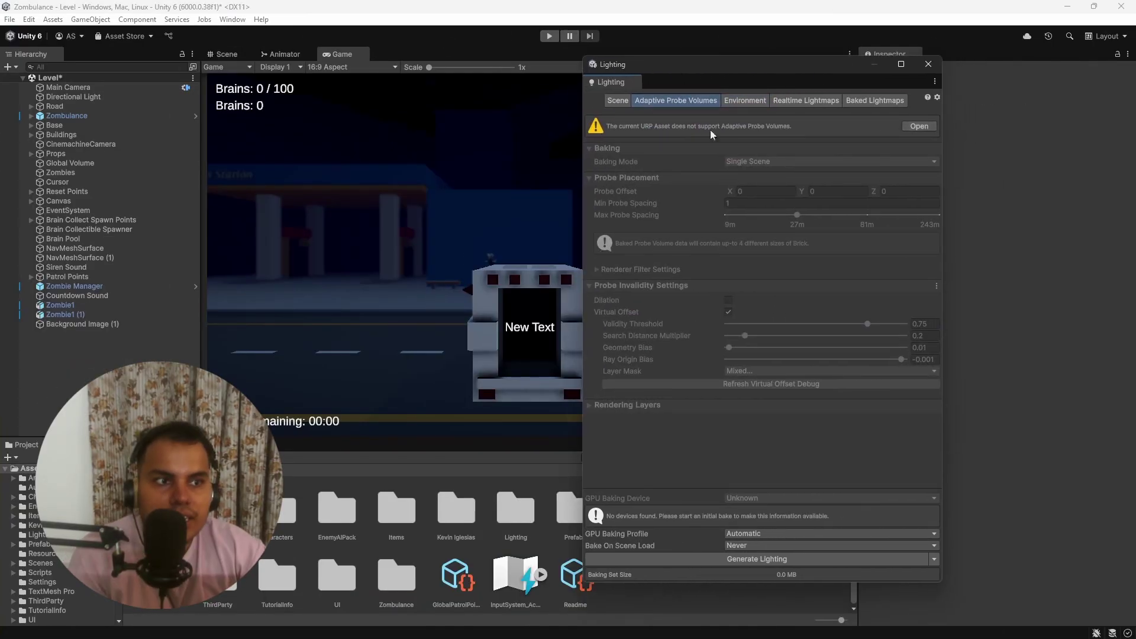
{"action": "left_click", "coordinate": [919, 126]}
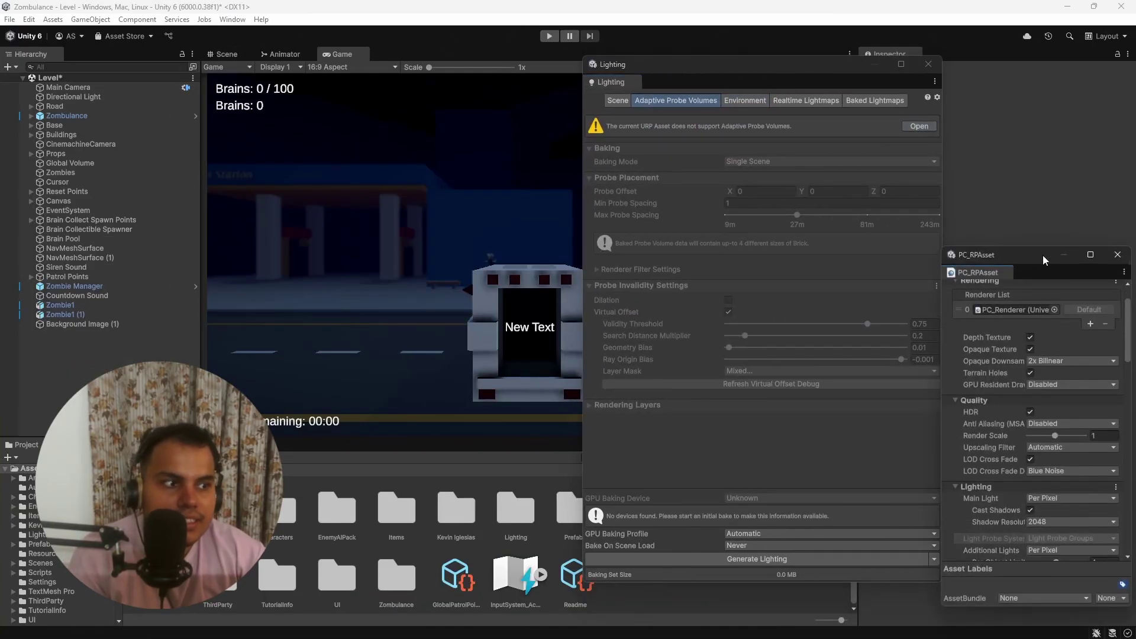
{"action": "left_click_drag", "start_coordinate": [1042, 255], "coordinate": [772, 144]}
{"action": "left_click", "coordinate": [890, 131]}
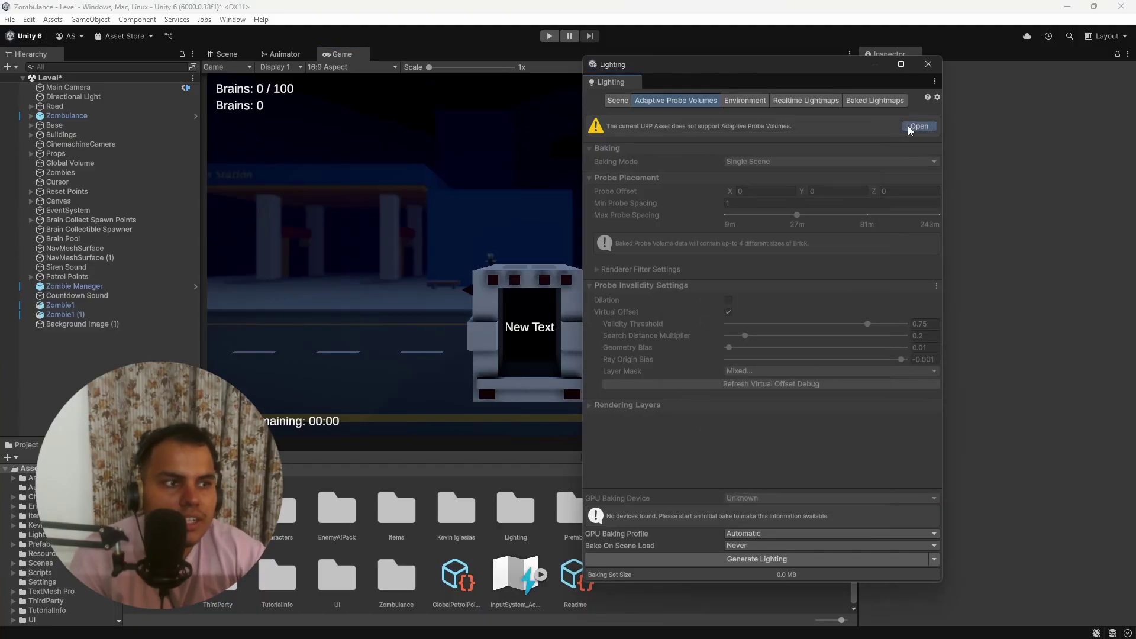
{"action": "left_click", "coordinate": [918, 126]}
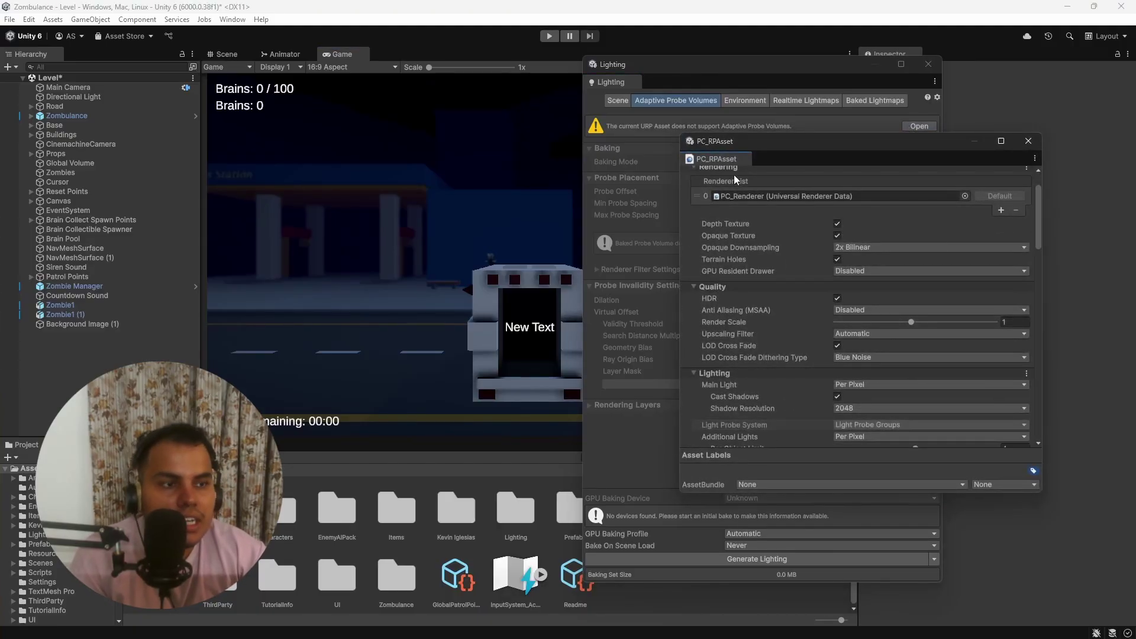
{"action": "scroll", "coordinate": [767, 301], "scroll_direction": "down", "scroll_amount": 2}
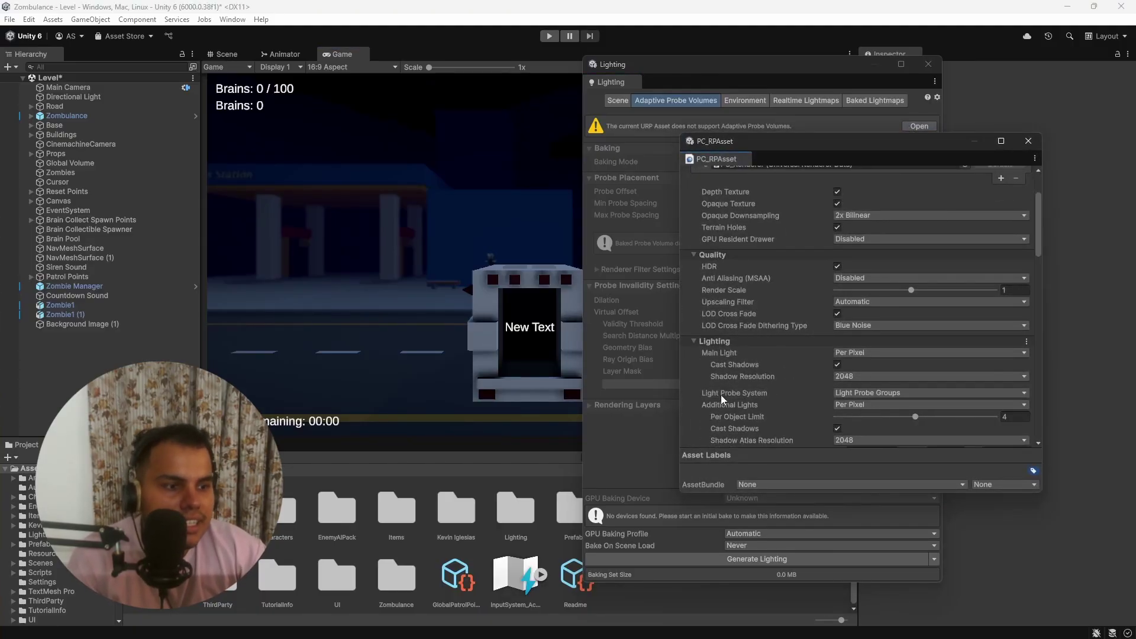
{"action": "left_click", "coordinate": [842, 393]}
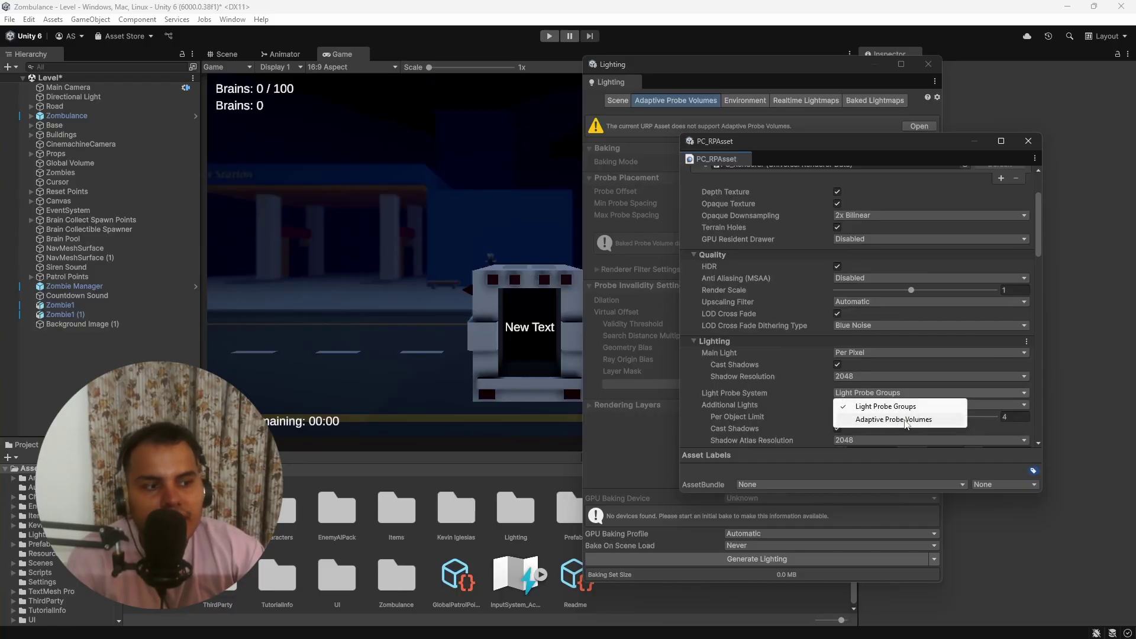
{"action": "left_click", "coordinate": [1027, 142]}
{"action": "left_click", "coordinate": [1027, 142]}
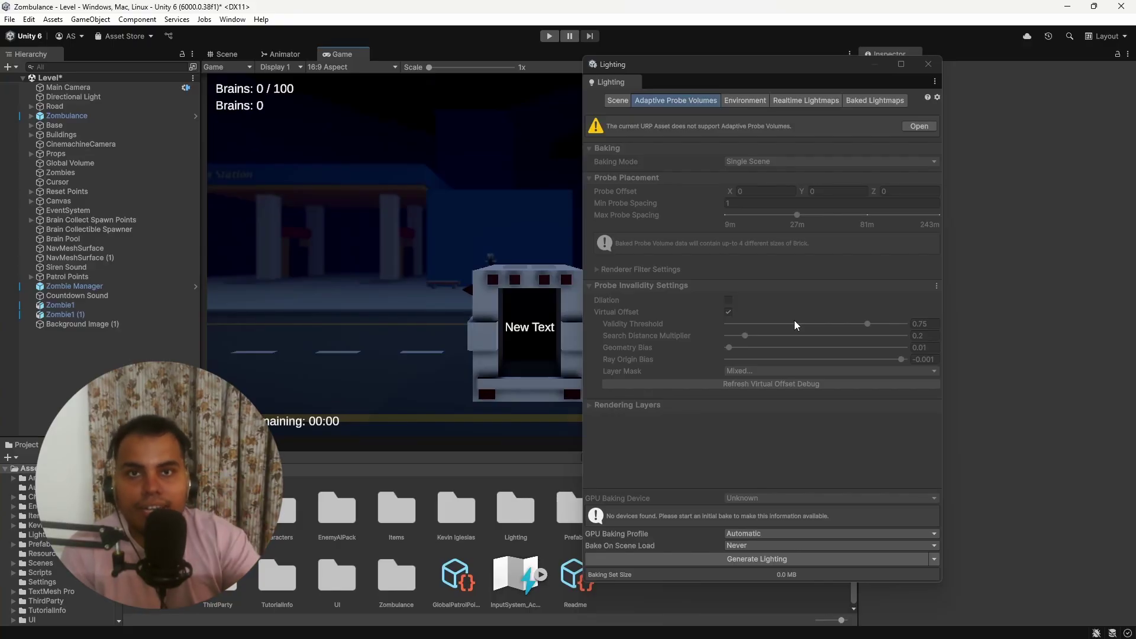
Step: Look over the Realtime and Baked Lightmaps tabs, then close the Lighting window
{"action": "left_click", "coordinate": [783, 104]}
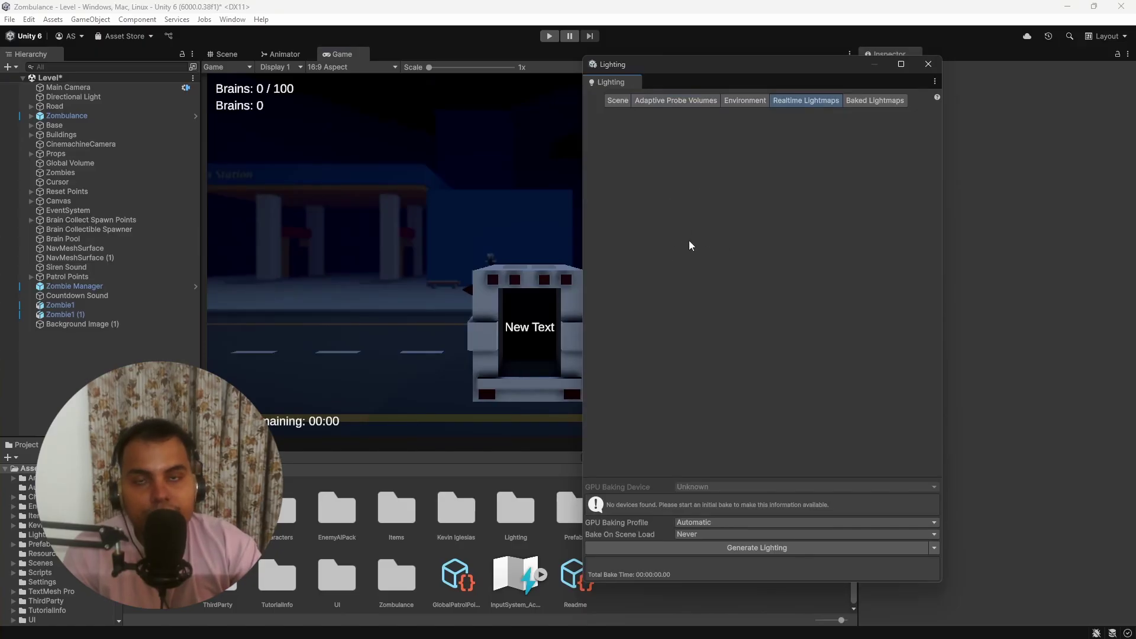
{"action": "key", "text": "Right"}
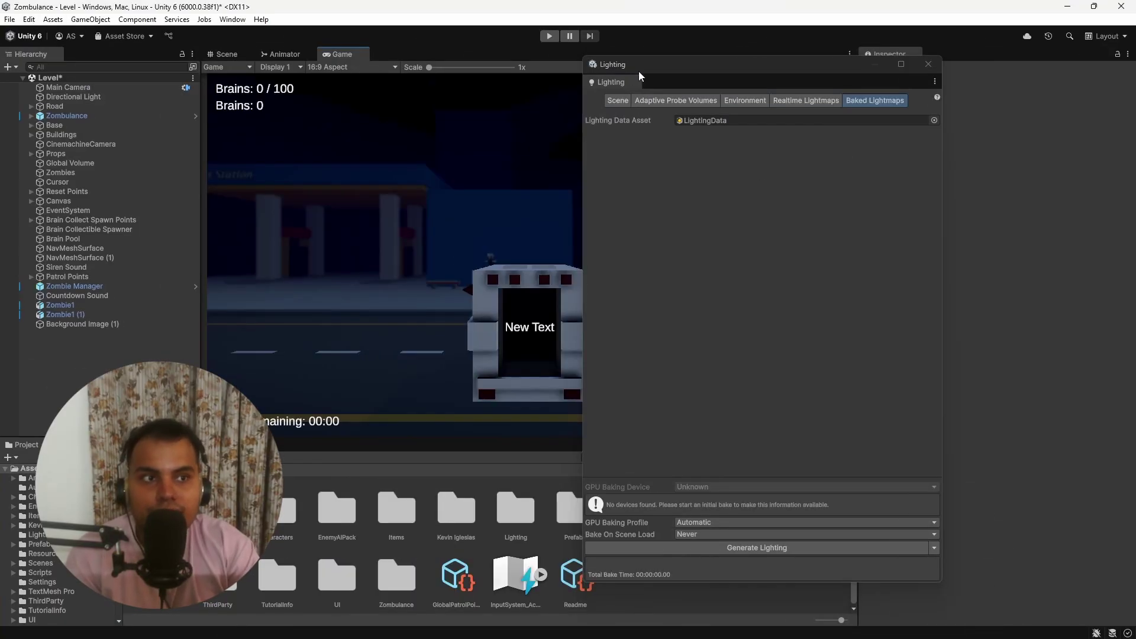
{"action": "left_click", "coordinate": [928, 64]}
Step: In Project Settings' Player page, keep Color Space on Linear and uncheck Auto Graphics API for Windows
{"action": "left_click", "coordinate": [29, 19]}
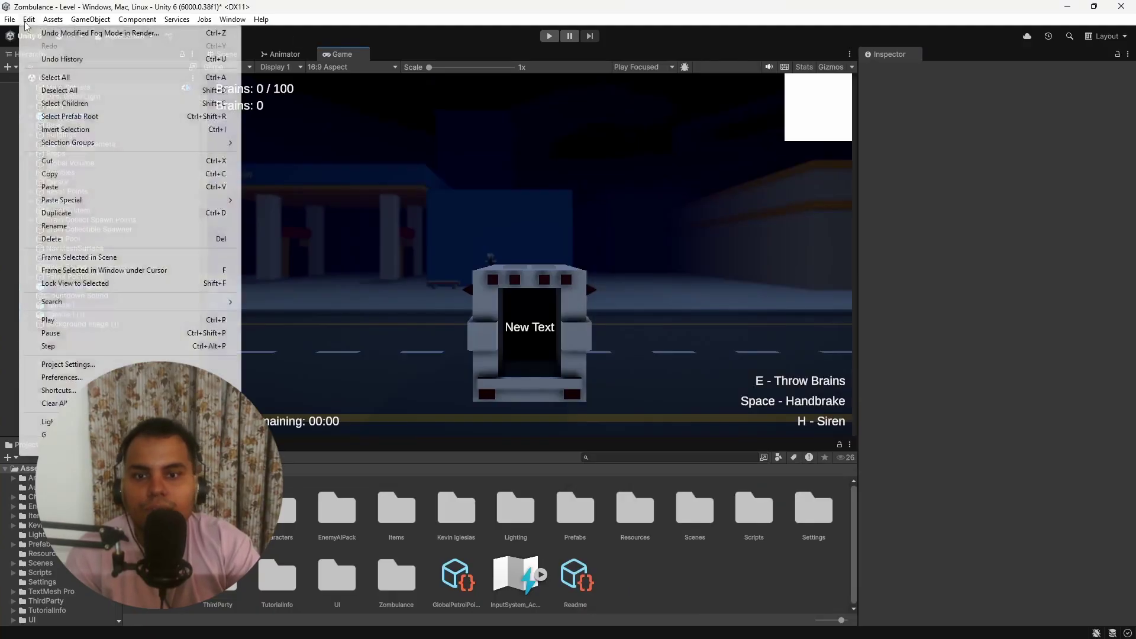
{"action": "left_click", "coordinate": [71, 364]}
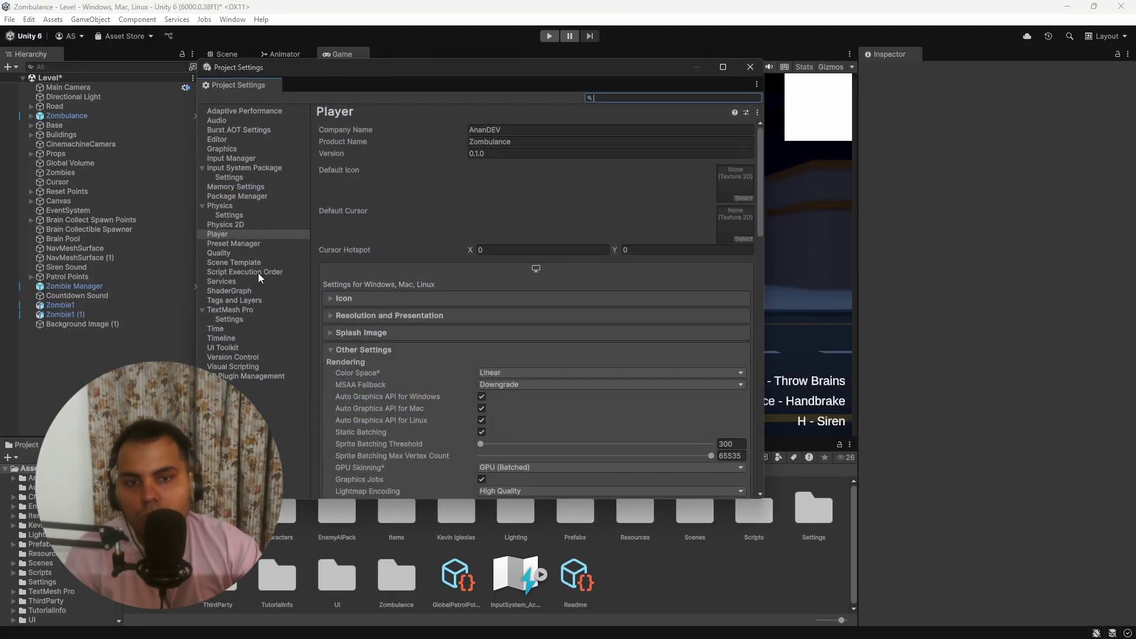
{"action": "scroll", "coordinate": [416, 303], "scroll_direction": "down", "scroll_amount": 3}
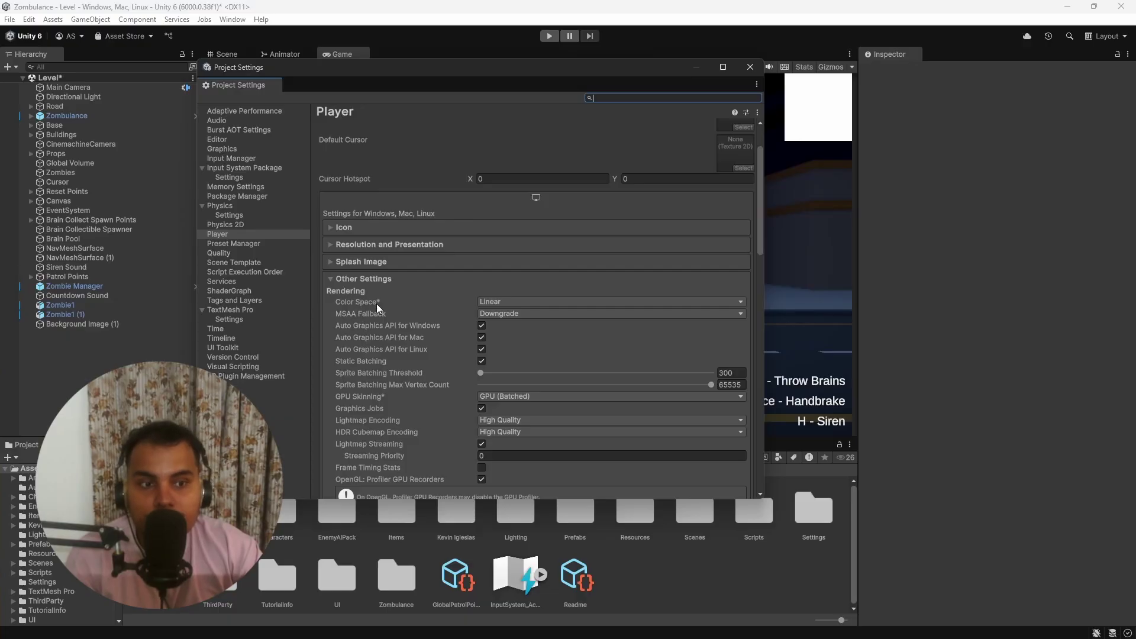
{"action": "left_click", "coordinate": [521, 302]}
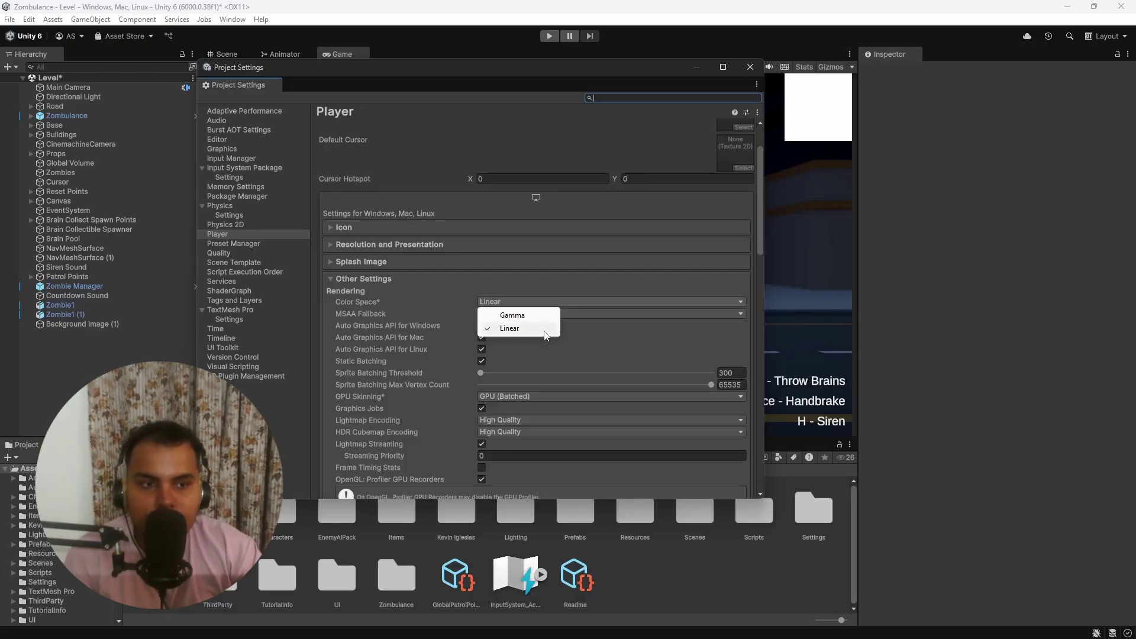
{"action": "left_click", "coordinate": [503, 329]}
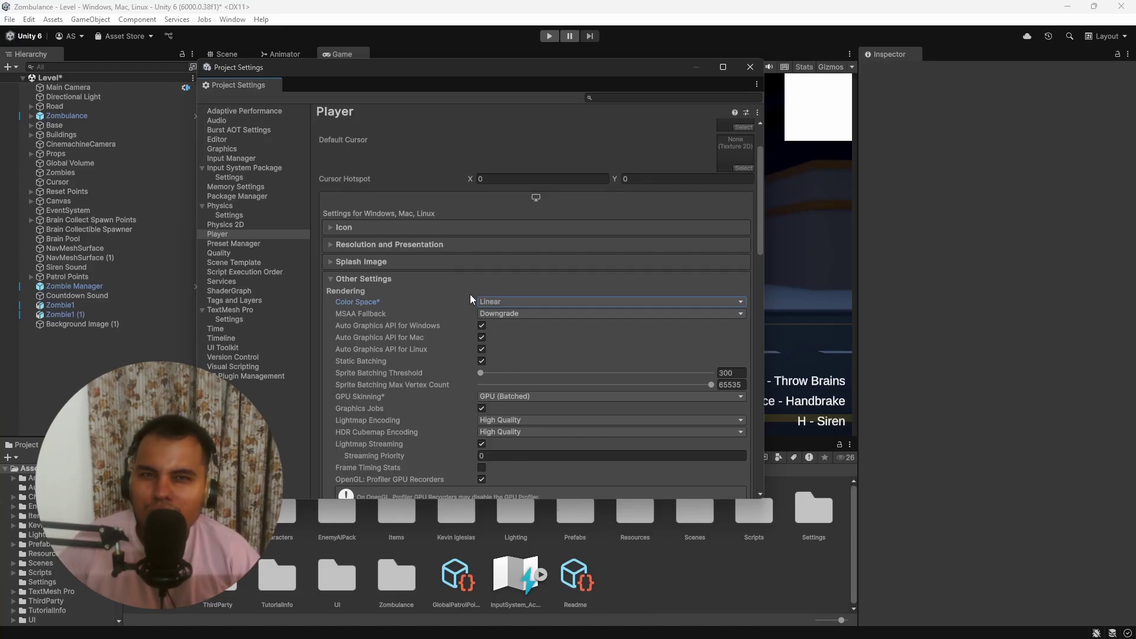
{"action": "scroll", "coordinate": [407, 326], "scroll_direction": "down", "scroll_amount": 2}
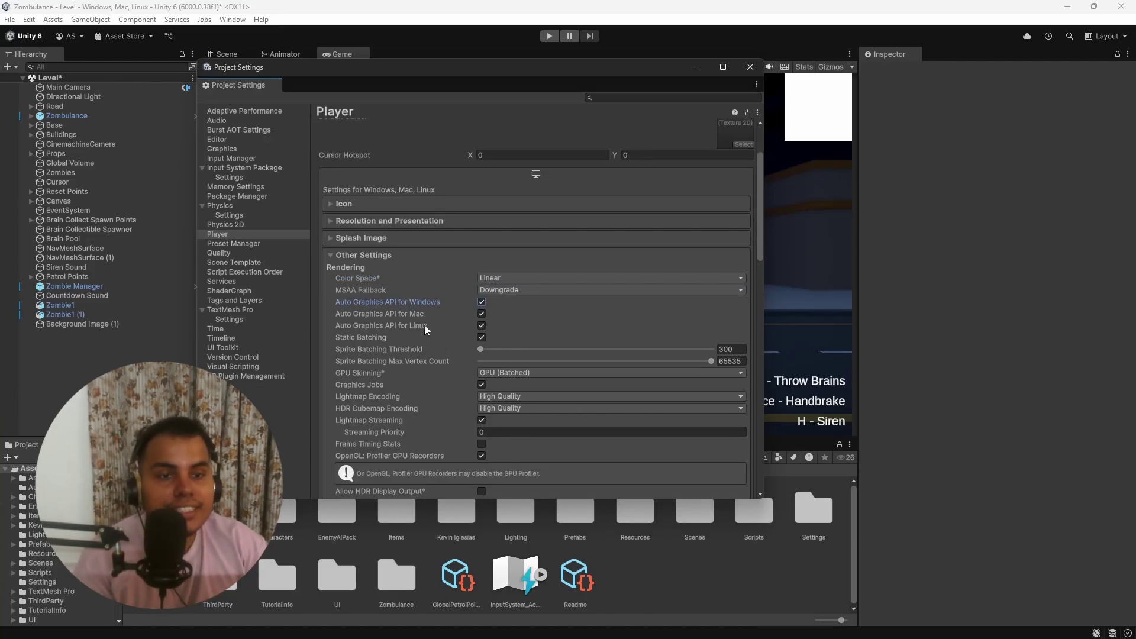
{"action": "left_click", "coordinate": [481, 302]}
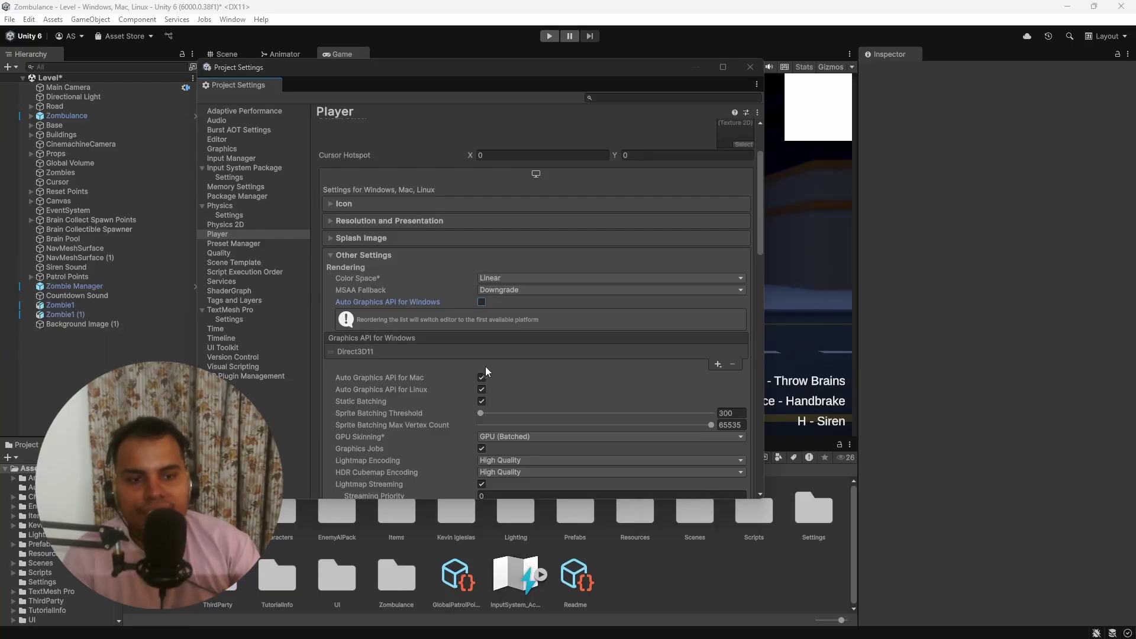
Step: Show the addable Windows graphics APIs (Direct3D12, Vulkan, OpenGLCore, OpenGLES3), leaving Auto Graphics API off
{"action": "left_click", "coordinate": [718, 365]}
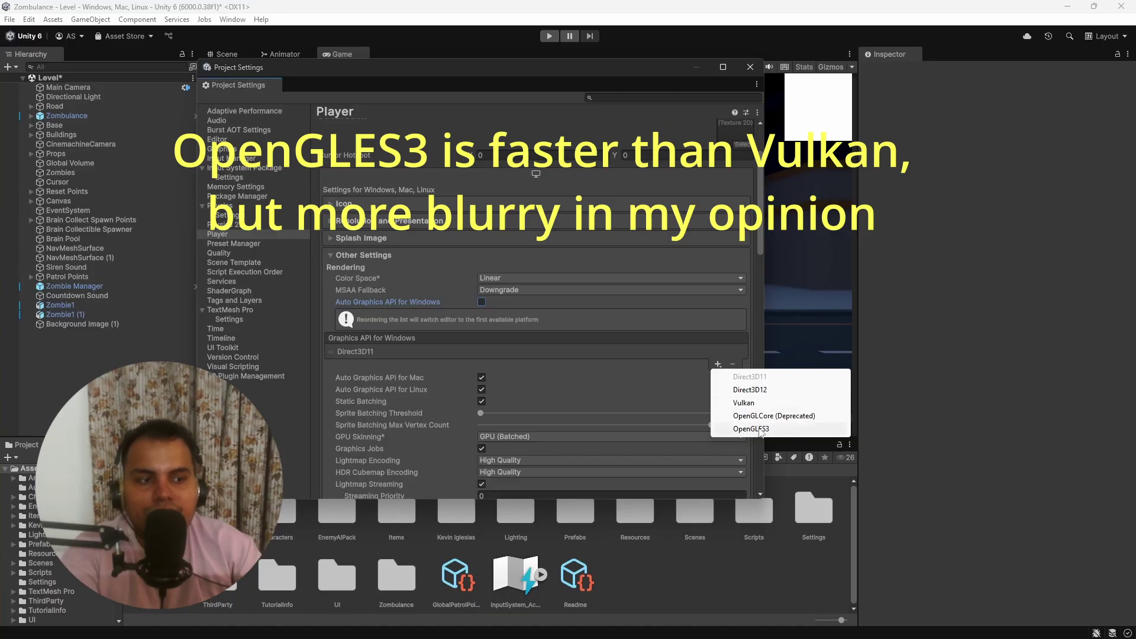
{"action": "left_click", "coordinate": [482, 303]}
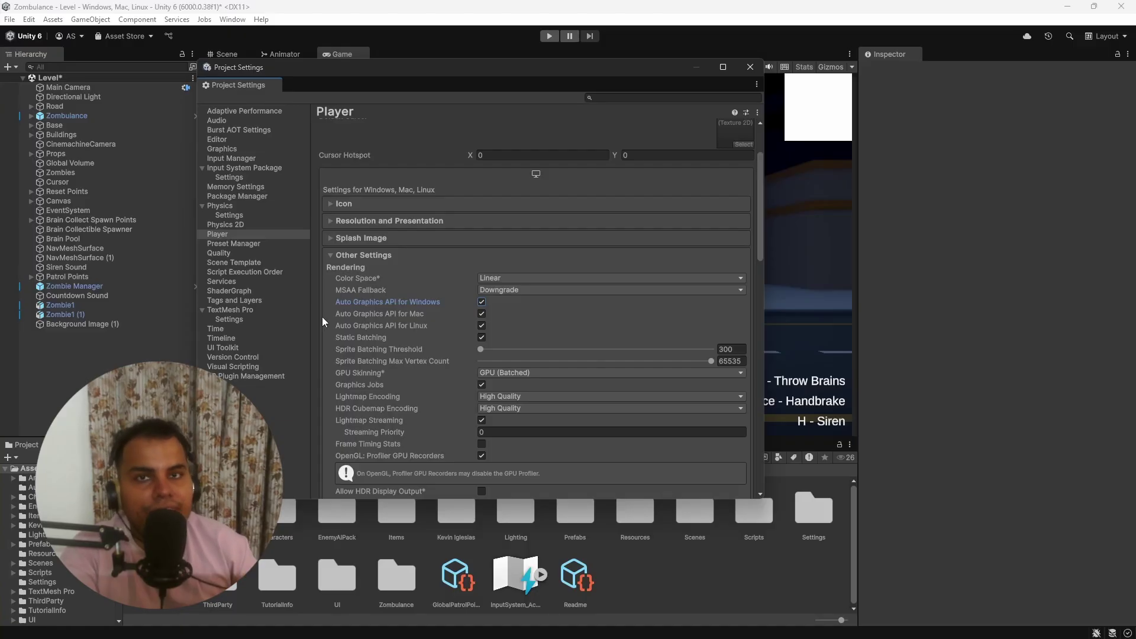
{"action": "left_click", "coordinate": [482, 302]}
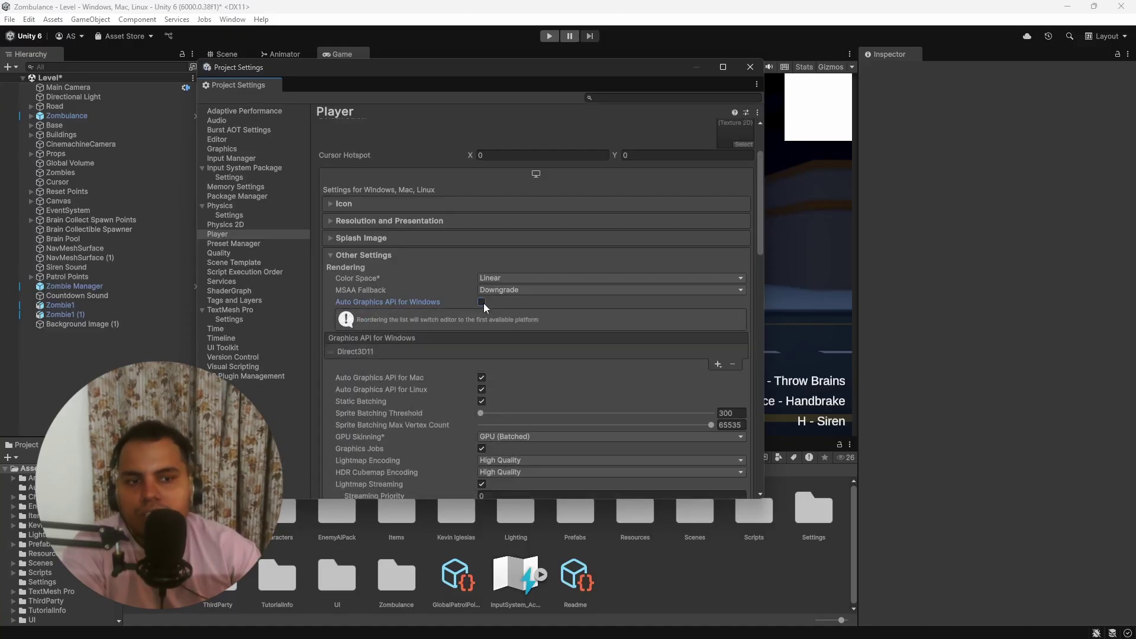
{"action": "left_click", "coordinate": [718, 364]}
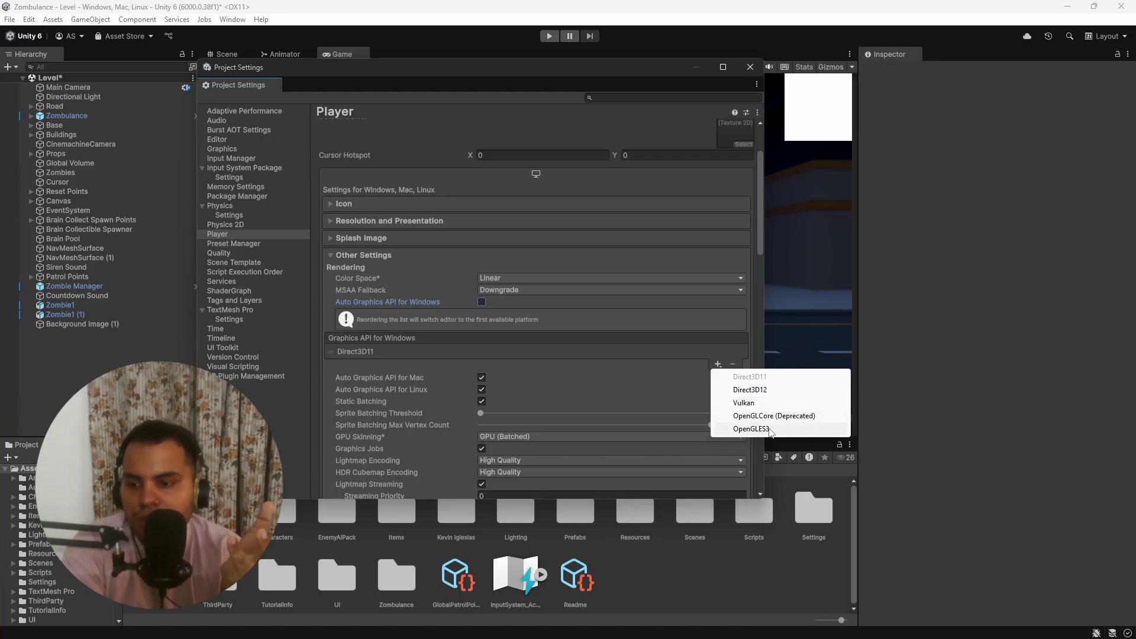
Step: Locate the Quality level's Render Pipeline Asset and select PC_RPAsset to inspect its settings
{"action": "left_click", "coordinate": [752, 428]}
{"action": "left_click", "coordinate": [233, 252]}
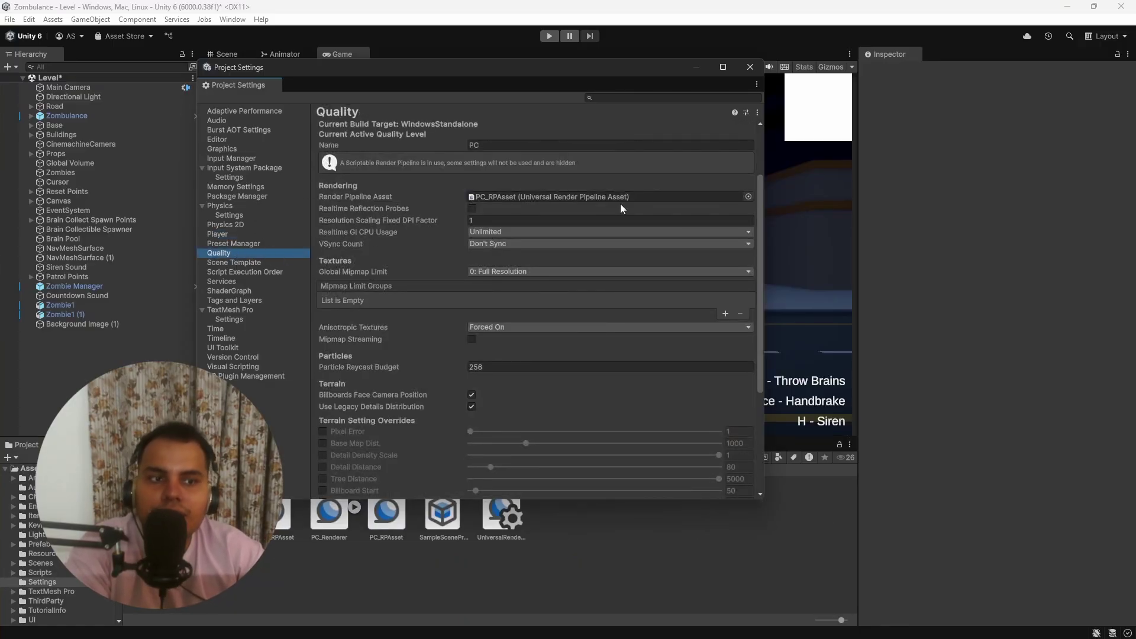
{"action": "left_click", "coordinate": [550, 197]}
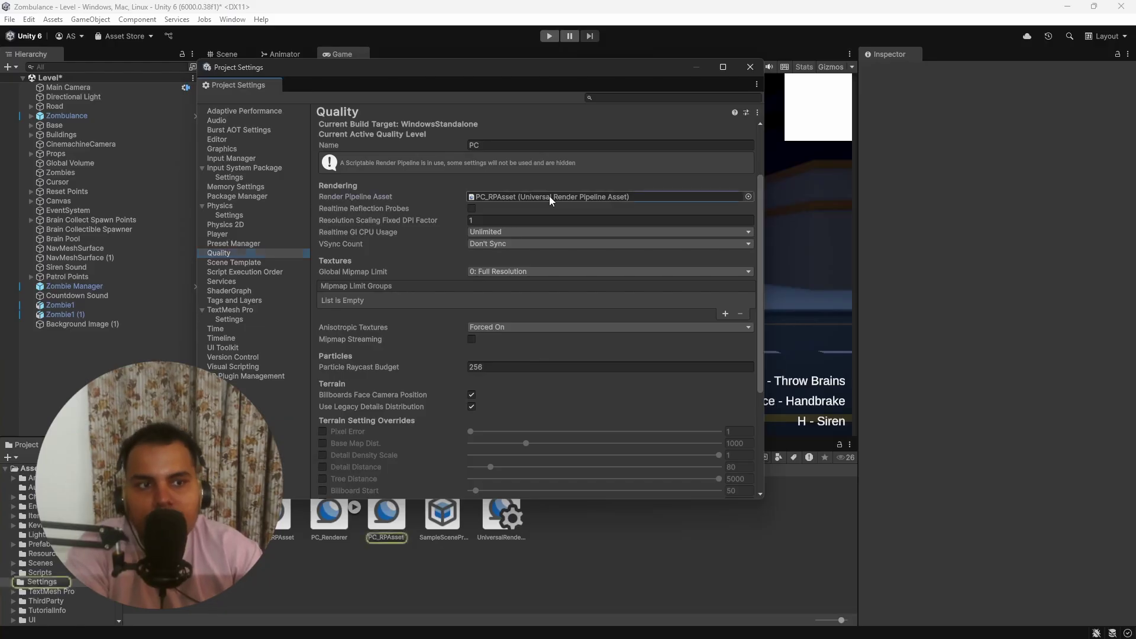
{"action": "left_click_drag", "start_coordinate": [715, 85], "coordinate": [454, 32]}
{"action": "left_click", "coordinate": [393, 505]}
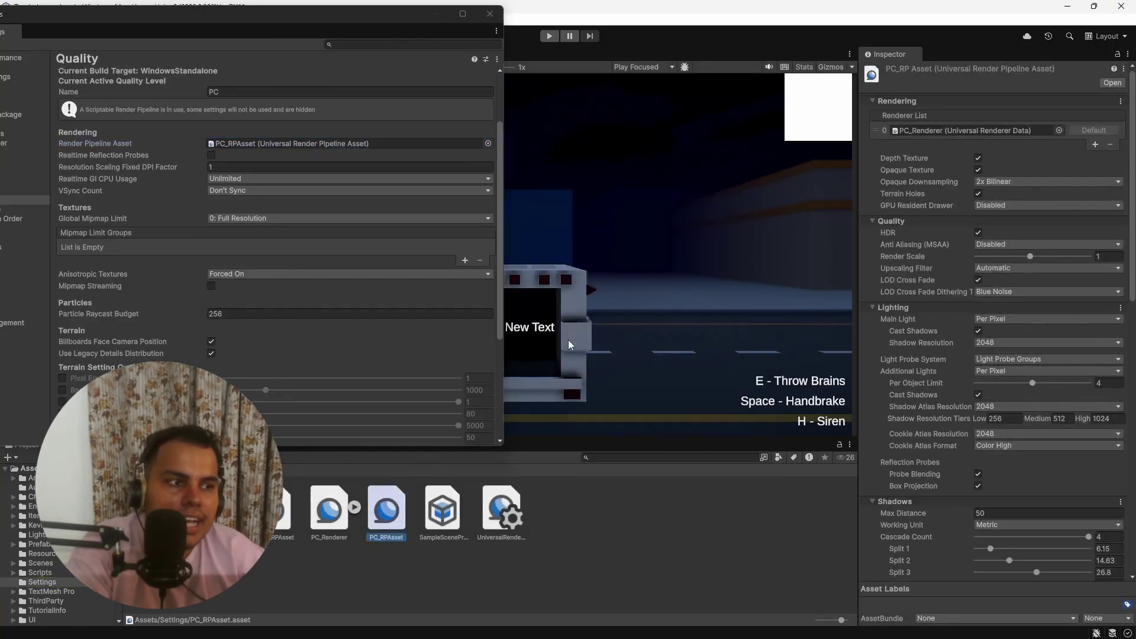
{"action": "scroll", "coordinate": [928, 392], "scroll_direction": "down", "scroll_amount": 5}
{"action": "scroll", "coordinate": [911, 355], "scroll_direction": "up", "scroll_amount": 1}
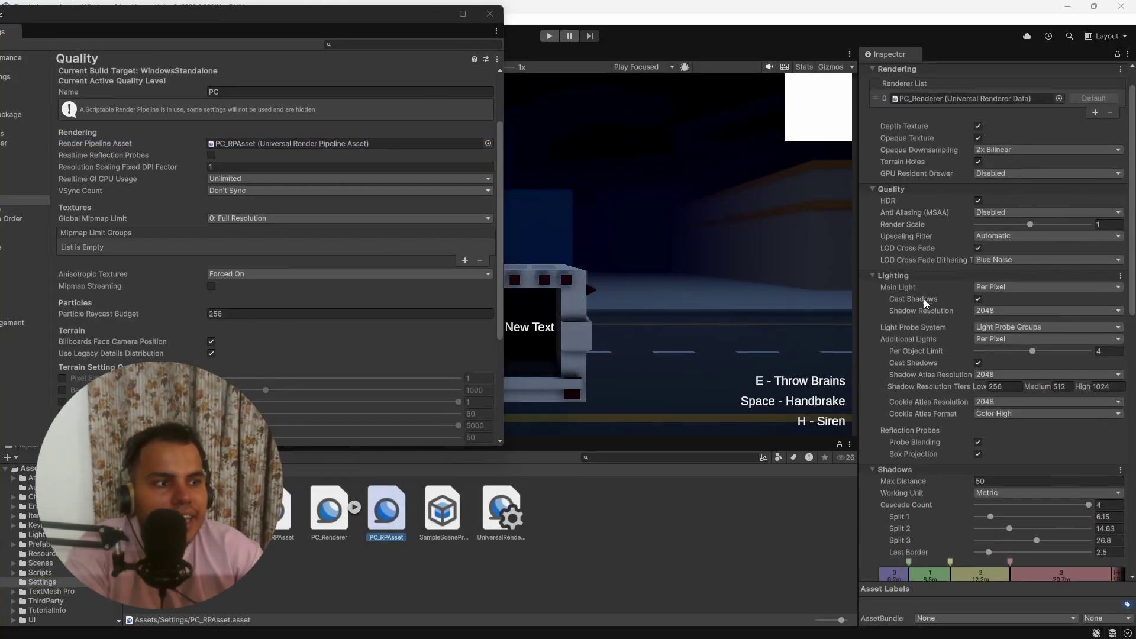
{"action": "scroll", "coordinate": [923, 371], "scroll_direction": "down", "scroll_amount": 5}
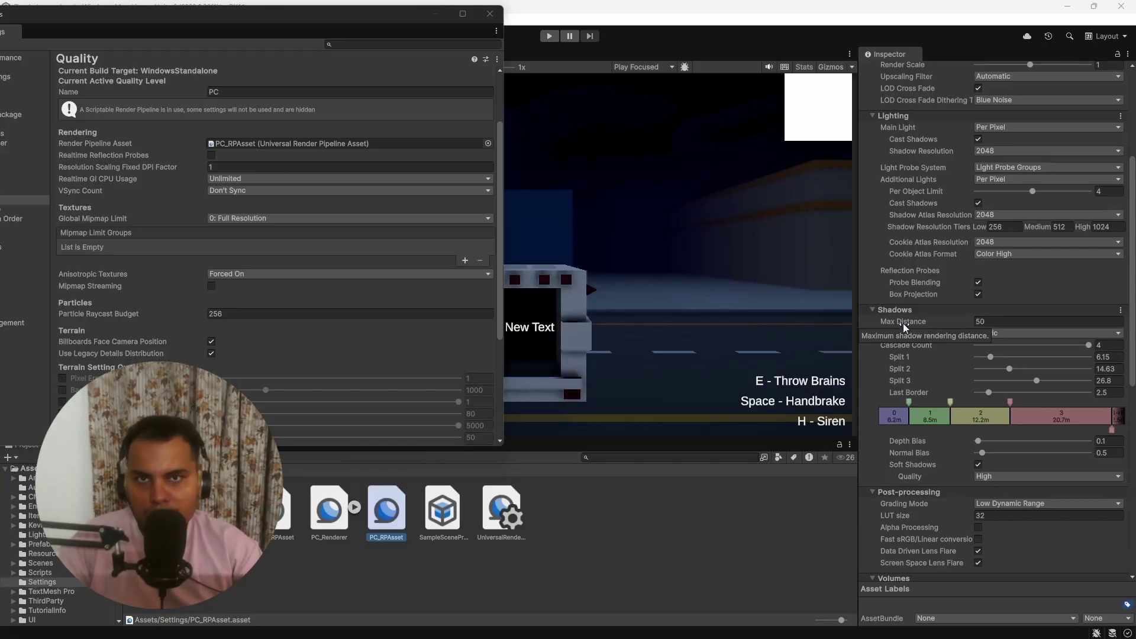
{"action": "scroll", "coordinate": [981, 189], "scroll_direction": "up", "scroll_amount": 1}
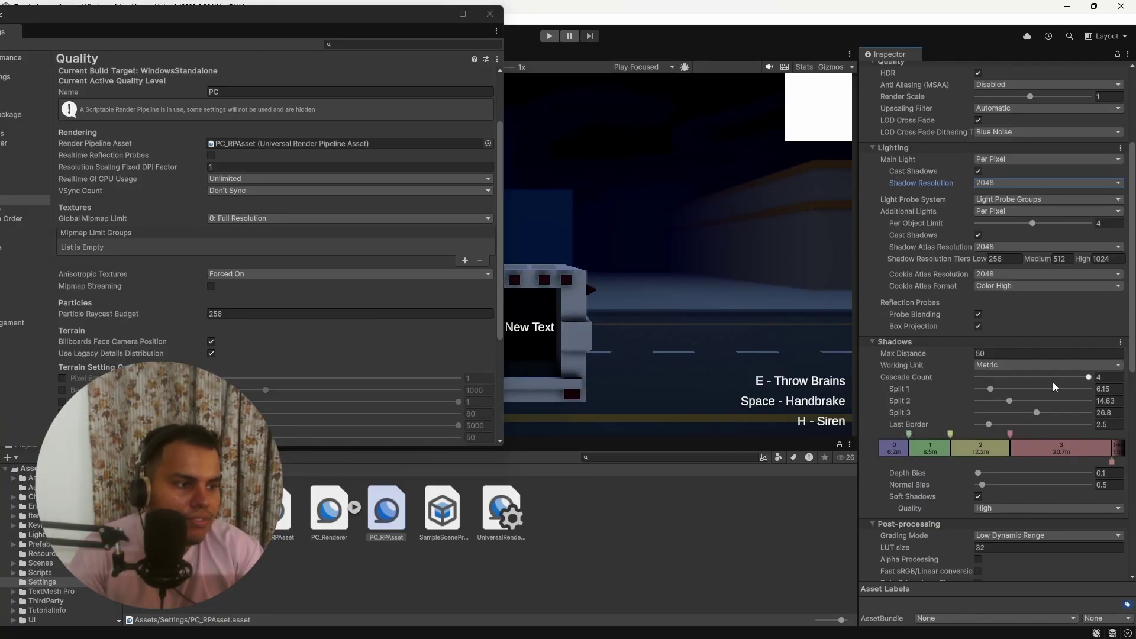
Step: Nudge the second shadow cascade split to 14.9914 and keep soft shadow quality at High
{"action": "left_click_drag", "start_coordinate": [951, 434], "coordinate": [952, 434]}
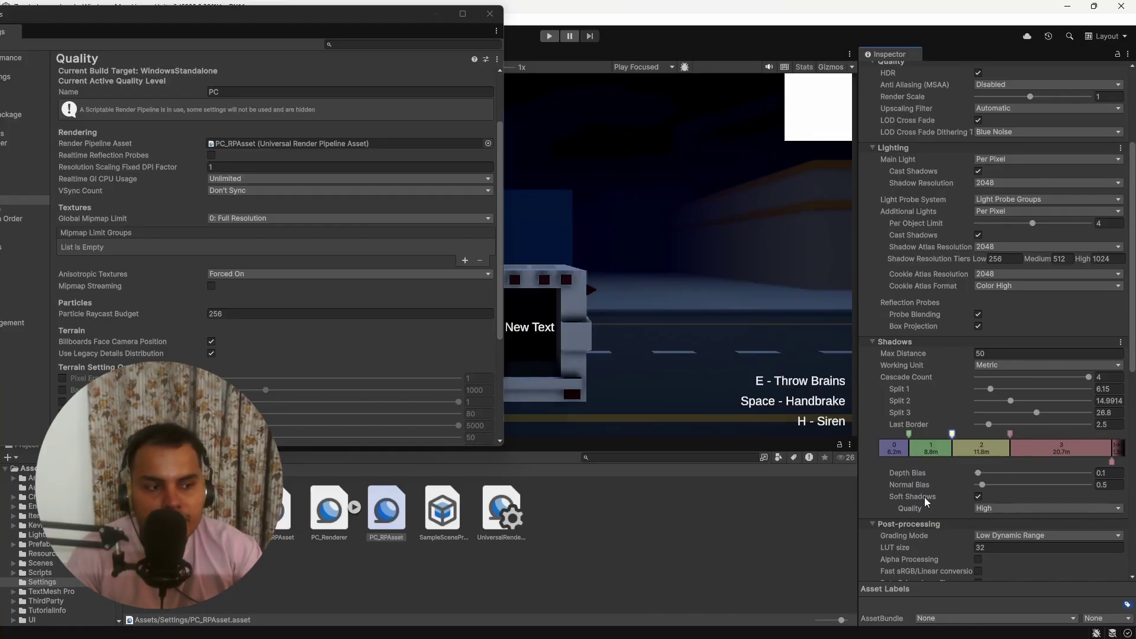
{"action": "mouse_move", "coordinate": [928, 498]}
{"action": "left_click", "coordinate": [984, 508]}
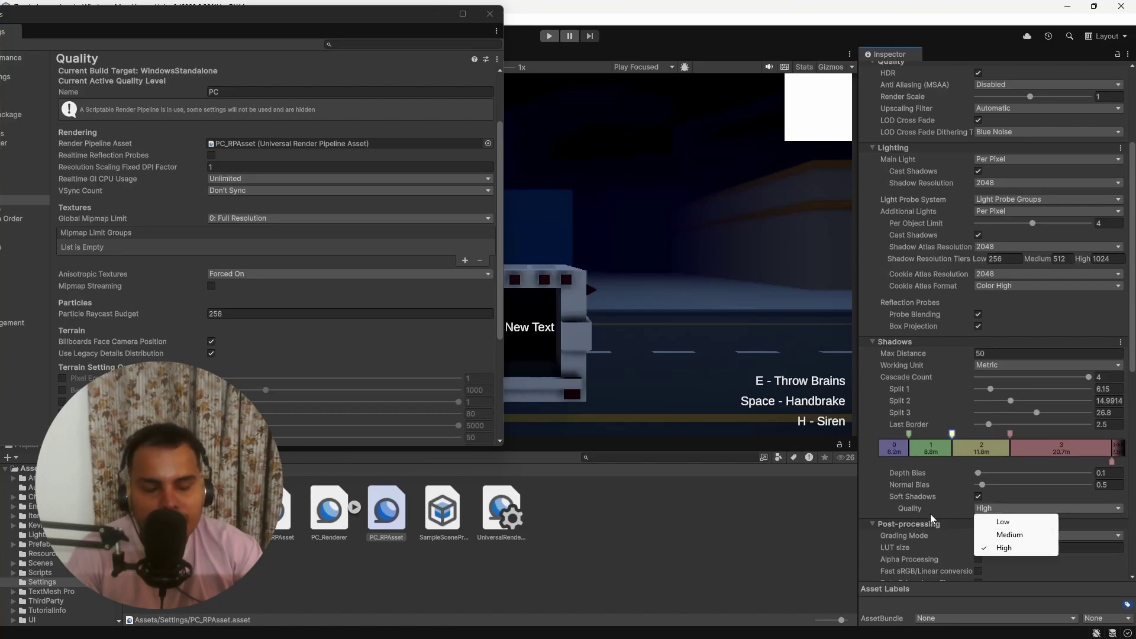
{"action": "left_click", "coordinate": [939, 516]}
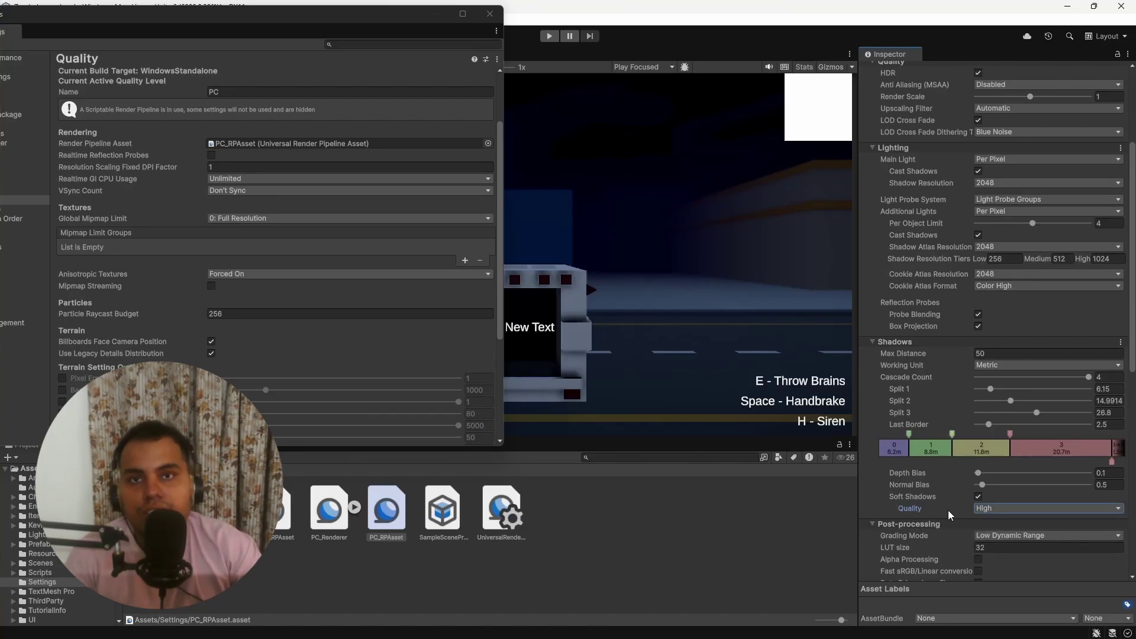
Step: Scroll through the PC_RPAsset Inspector to review its post-processing and volume settings
{"action": "mouse_move", "coordinate": [948, 510]}
{"action": "scroll", "coordinate": [941, 473], "scroll_direction": "down", "scroll_amount": 4}
{"action": "scroll", "coordinate": [928, 426], "scroll_direction": "up", "scroll_amount": 7}
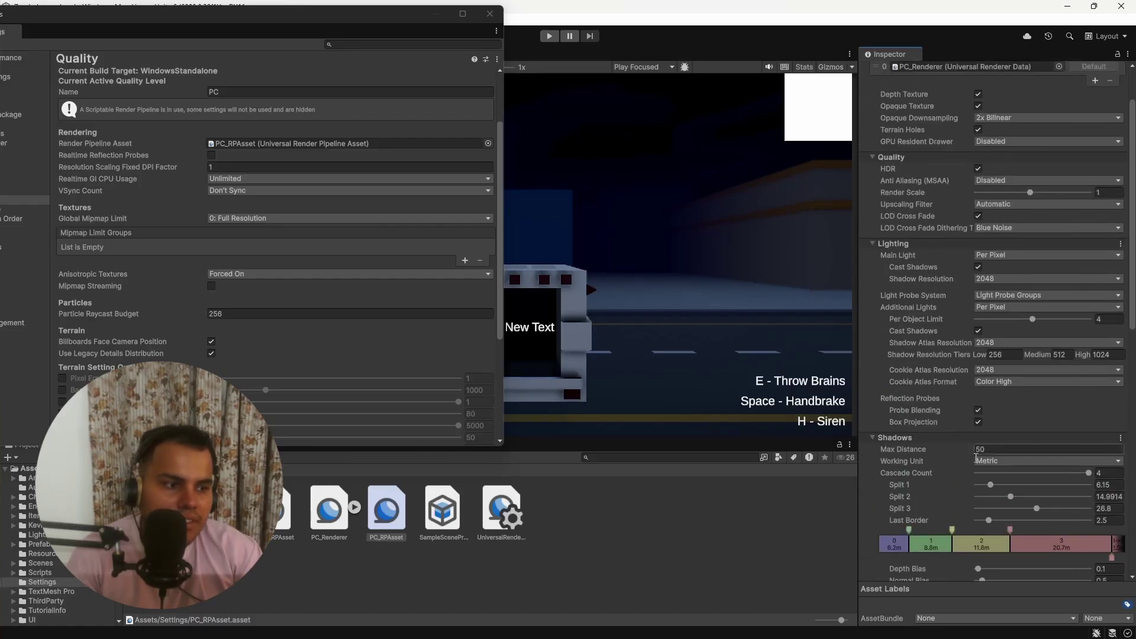
{"action": "scroll", "coordinate": [920, 377], "scroll_direction": "down", "scroll_amount": 5}
{"action": "scroll", "coordinate": [923, 403], "scroll_direction": "down", "scroll_amount": 6}
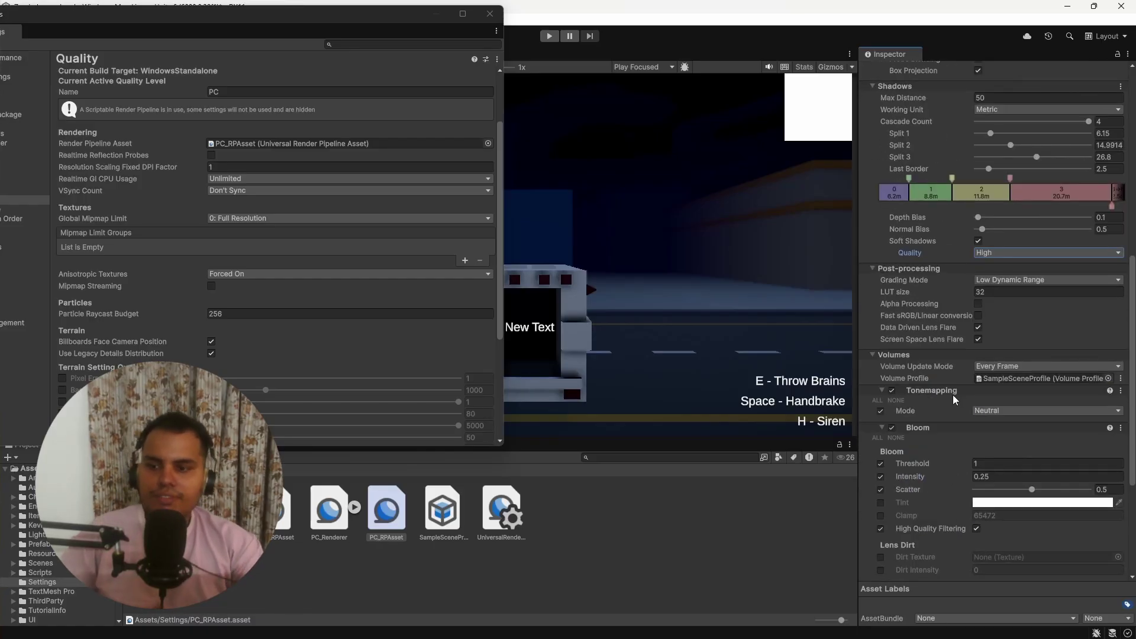
{"action": "scroll", "coordinate": [953, 395], "scroll_direction": "down", "scroll_amount": 1}
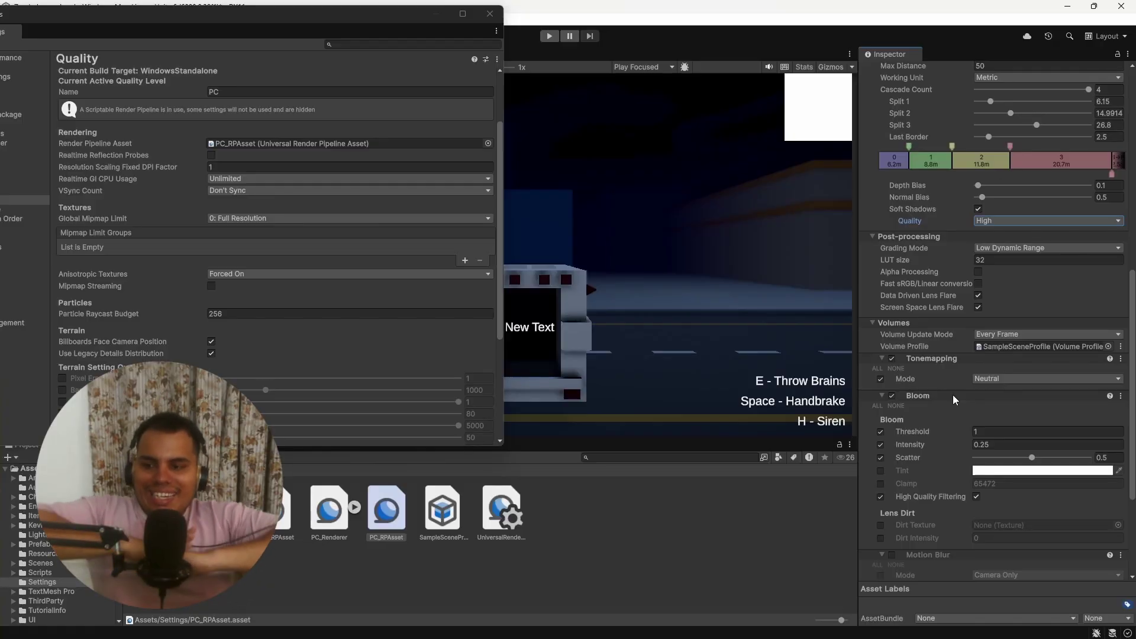
{"action": "scroll", "coordinate": [995, 372], "scroll_direction": "up", "scroll_amount": 3}
{"action": "scroll", "coordinate": [995, 371], "scroll_direction": "down", "scroll_amount": 5}
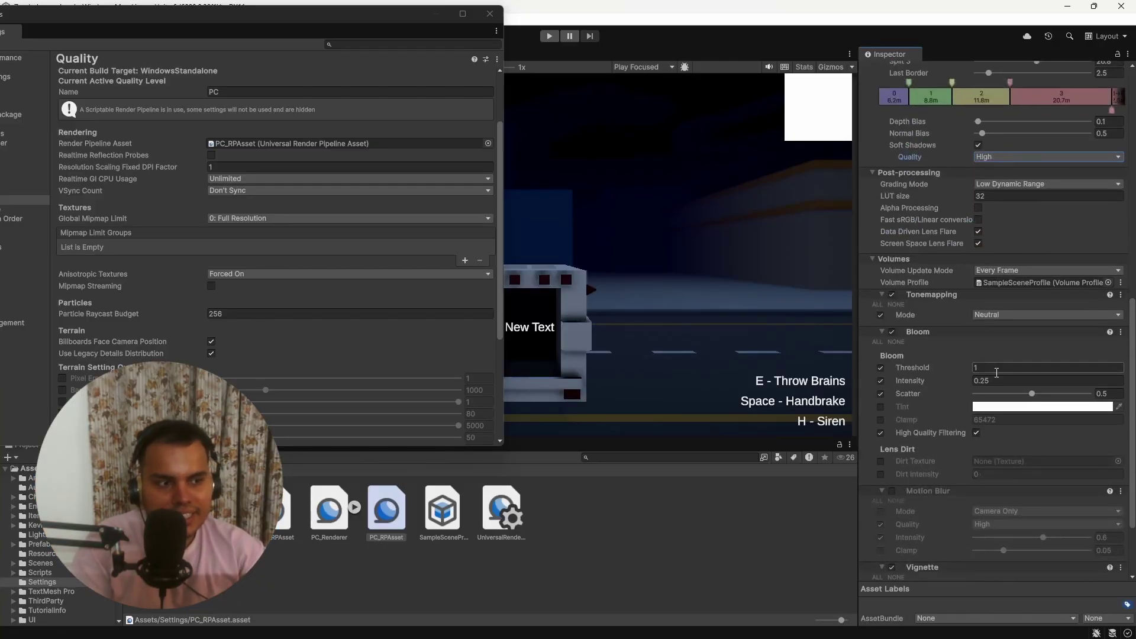
{"action": "scroll", "coordinate": [997, 373], "scroll_direction": "down", "scroll_amount": 3}
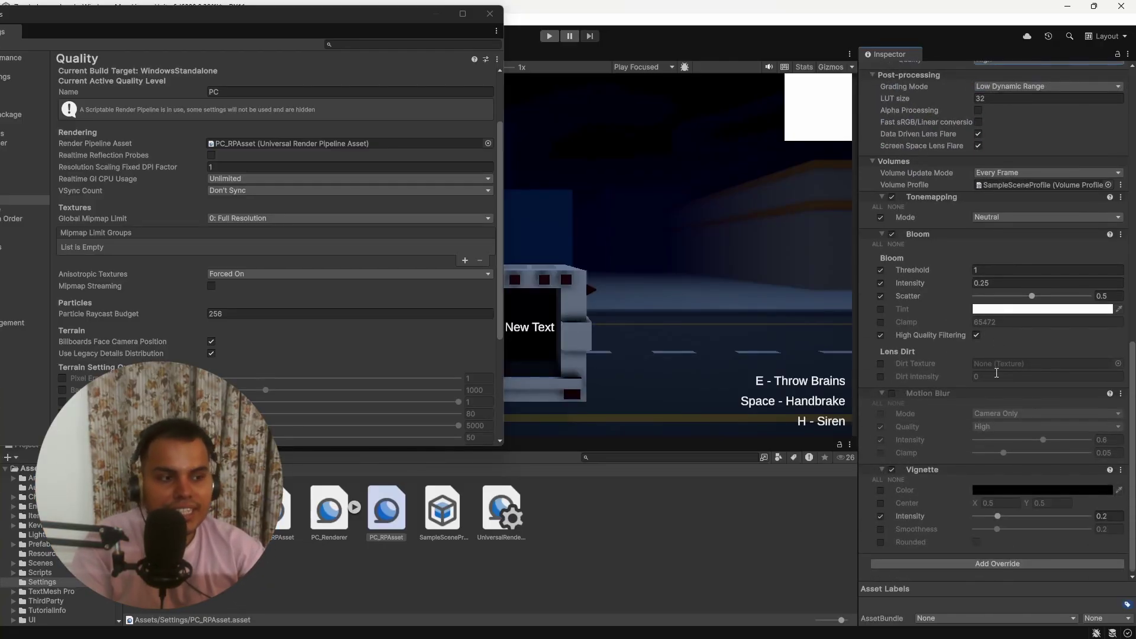
{"action": "scroll", "coordinate": [997, 373], "scroll_direction": "up", "scroll_amount": 6}
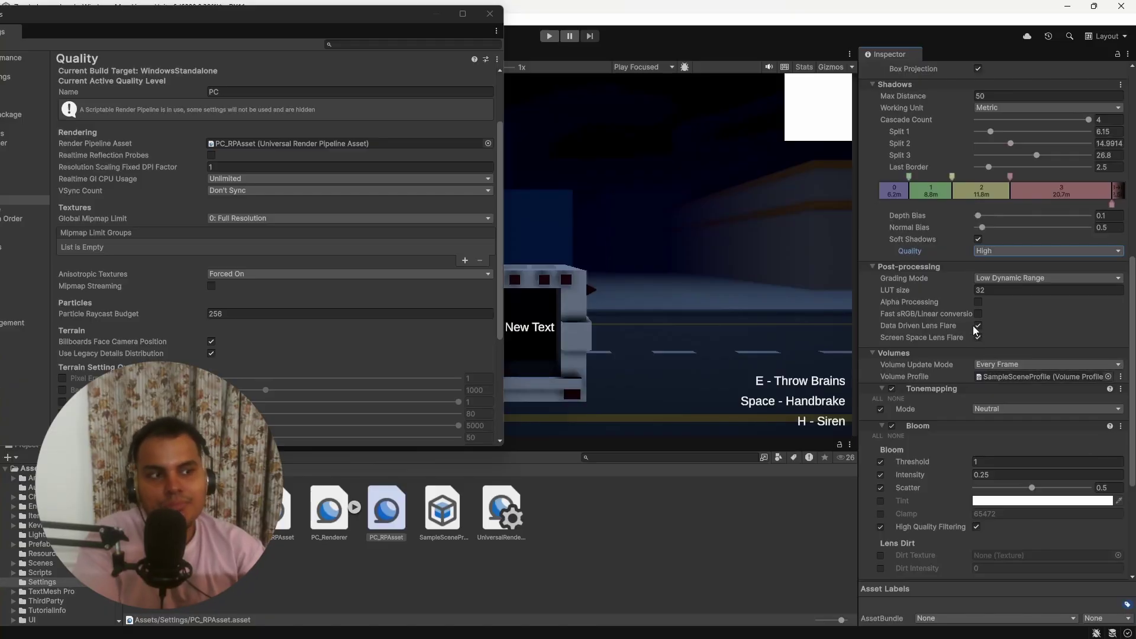
{"action": "scroll", "coordinate": [973, 326], "scroll_direction": "up", "scroll_amount": 1}
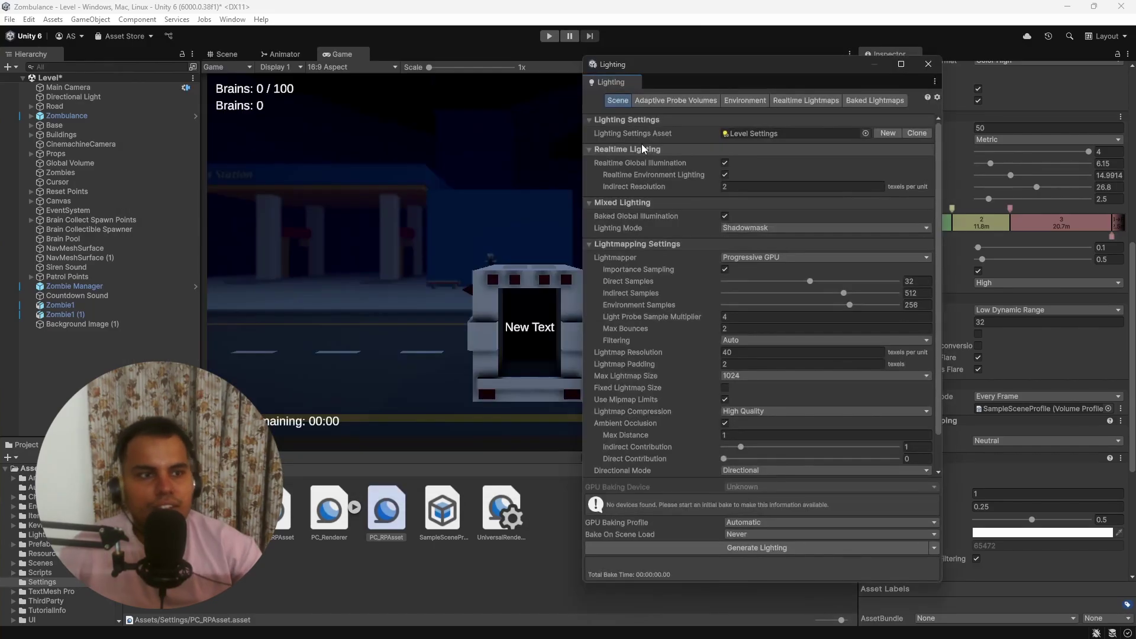
Step: Uncheck Realtime Global Illumination, glance at Max Lightmap Size choices, and close the Lighting window
{"action": "left_click", "coordinate": [725, 163]}
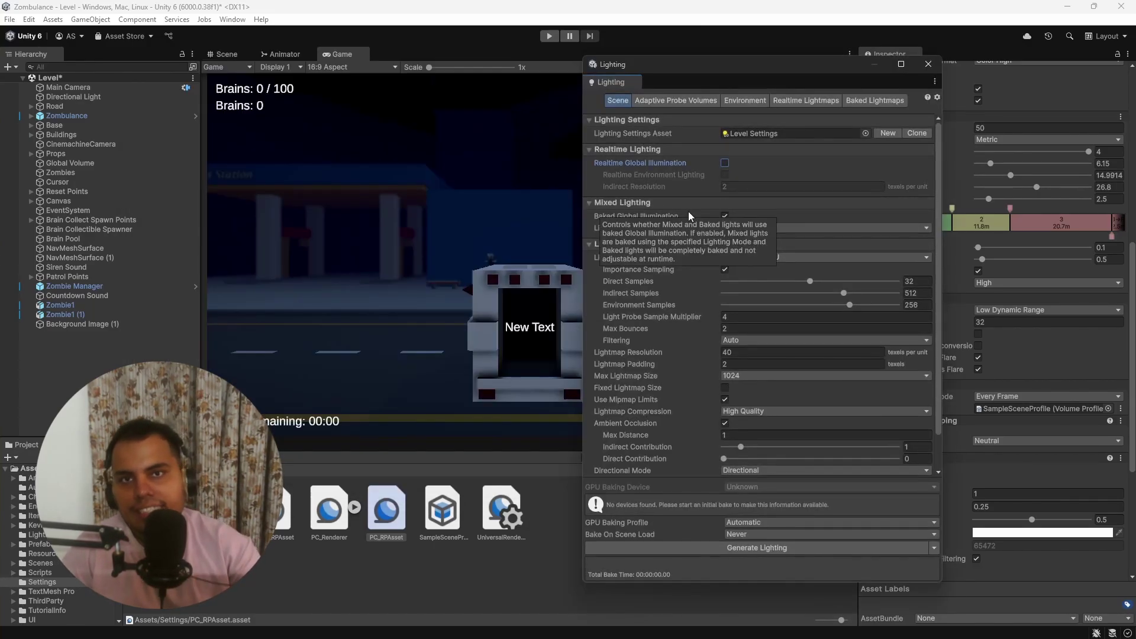
{"action": "left_click", "coordinate": [730, 379]}
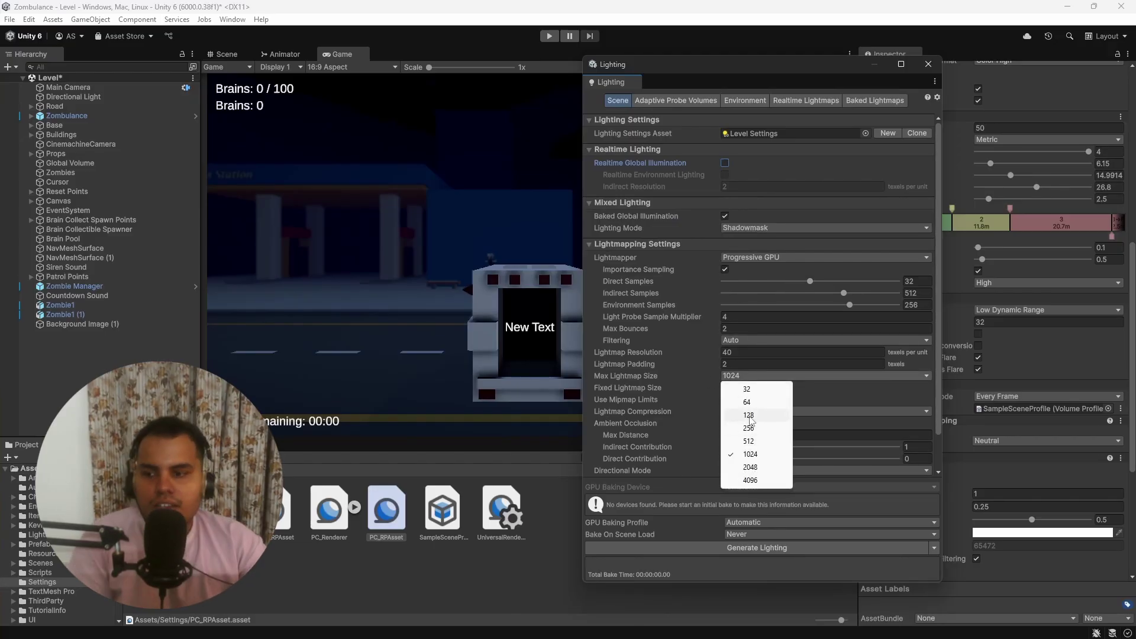
{"action": "left_click", "coordinate": [931, 70]}
{"action": "left_click", "coordinate": [929, 64]}
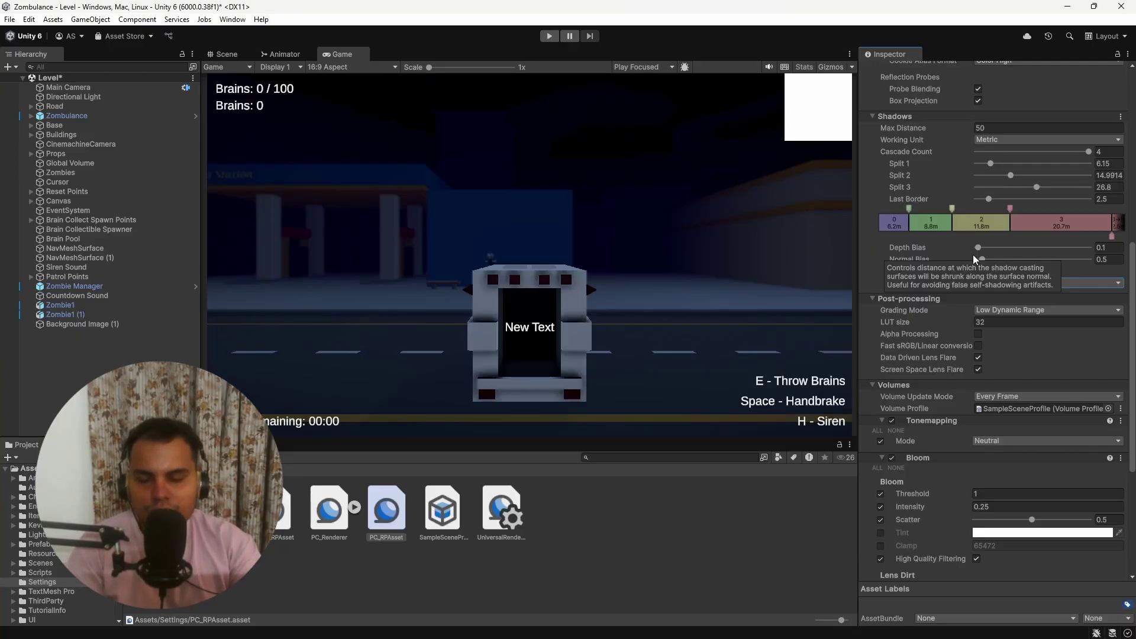
{"action": "scroll", "coordinate": [1011, 311], "scroll_direction": "up", "scroll_amount": 5}
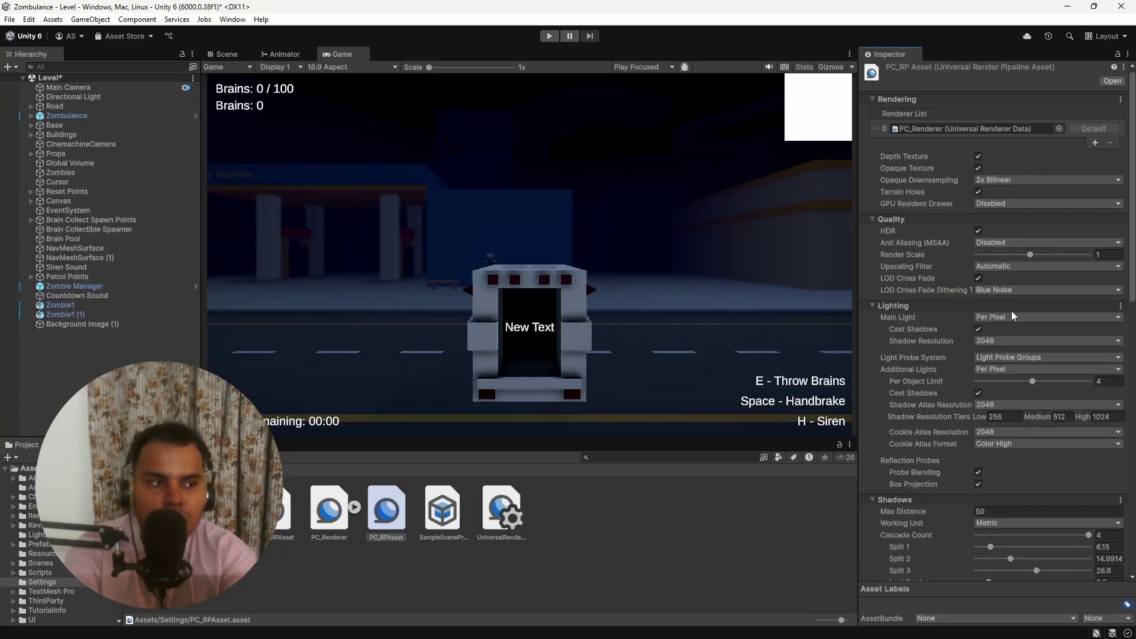